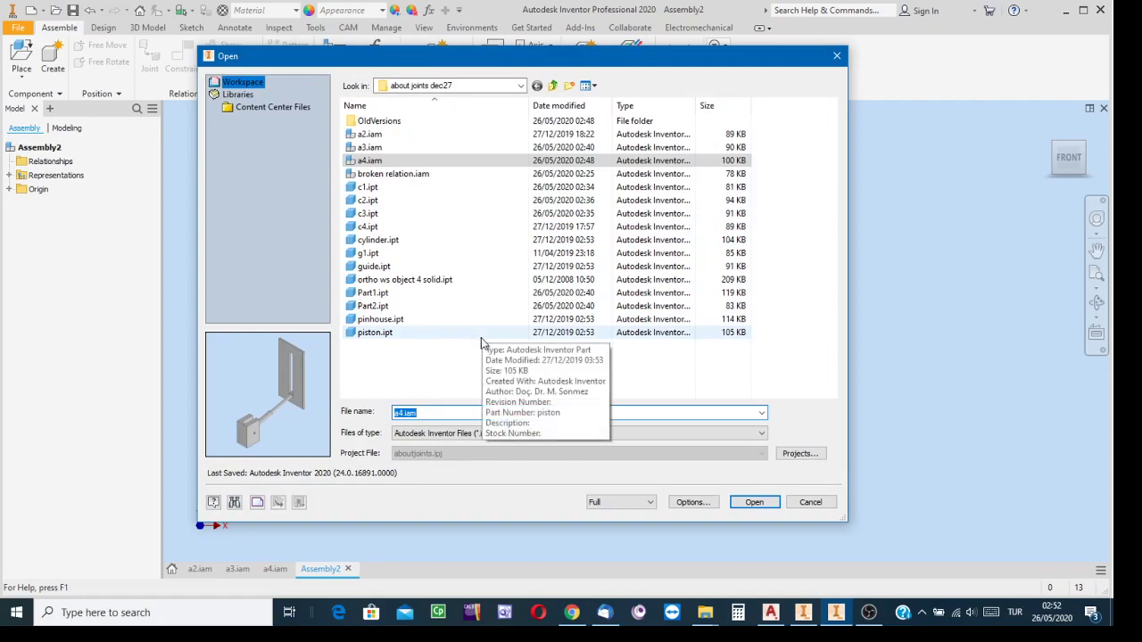
# Open the part file "ortho ws object 4 solid.ipt" and turn the solid to a corner view showing its sloped faces
pyautogui.click(373, 280)
pyautogui.click(752, 503)
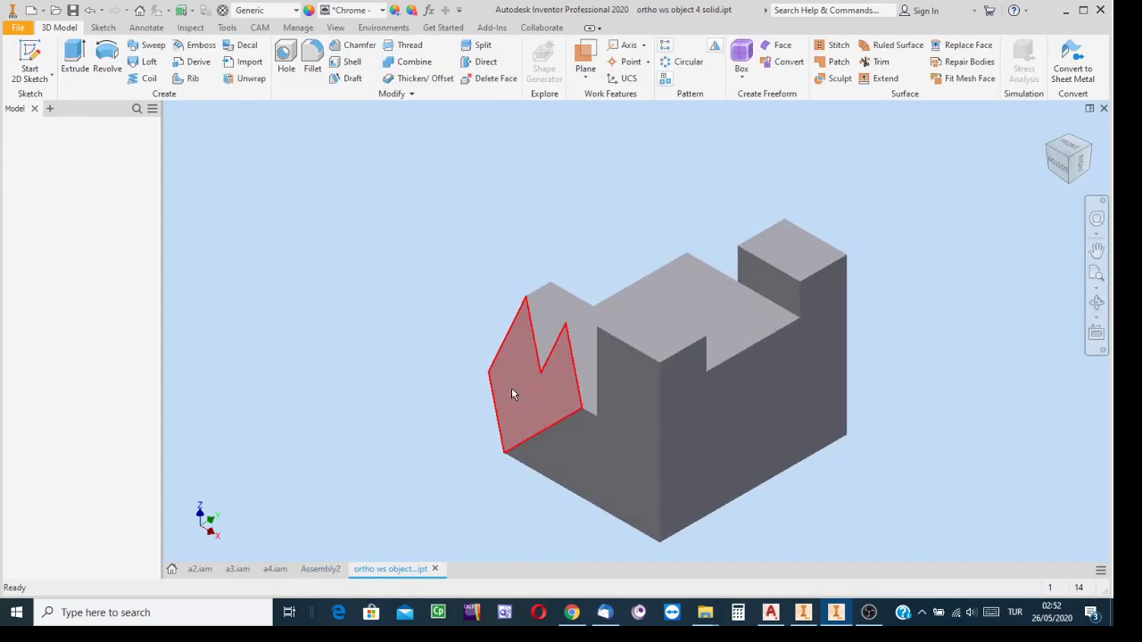
pyautogui.click(1052, 160)
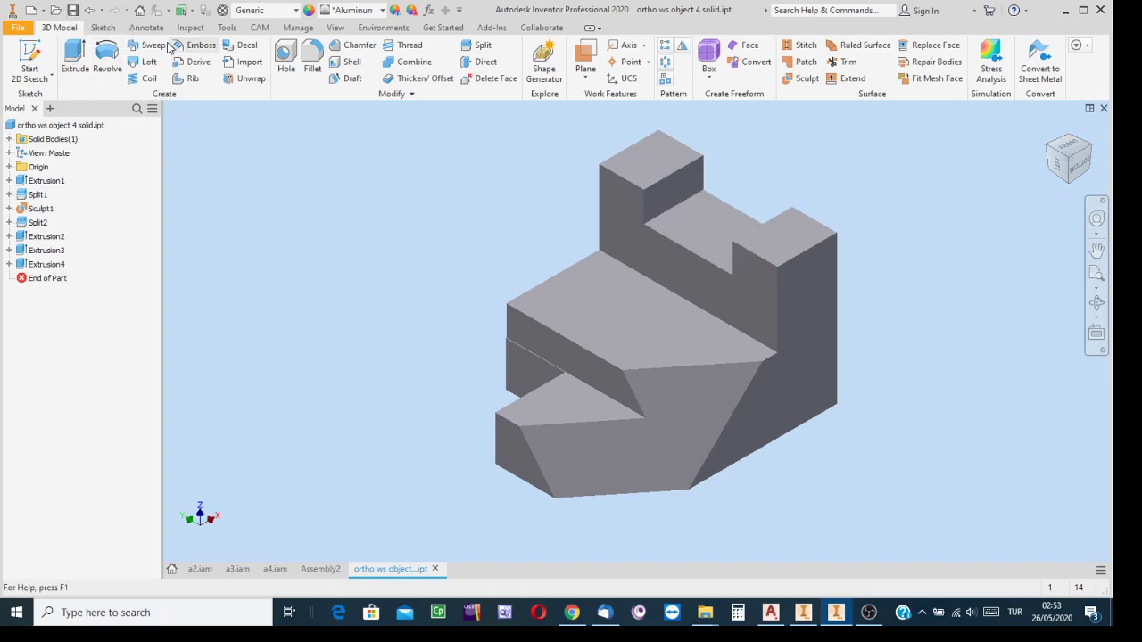
# Change the part's visual style to Shaded with Edges and bring up the options for Extrusion1 without applying any
pyautogui.click(337, 28)
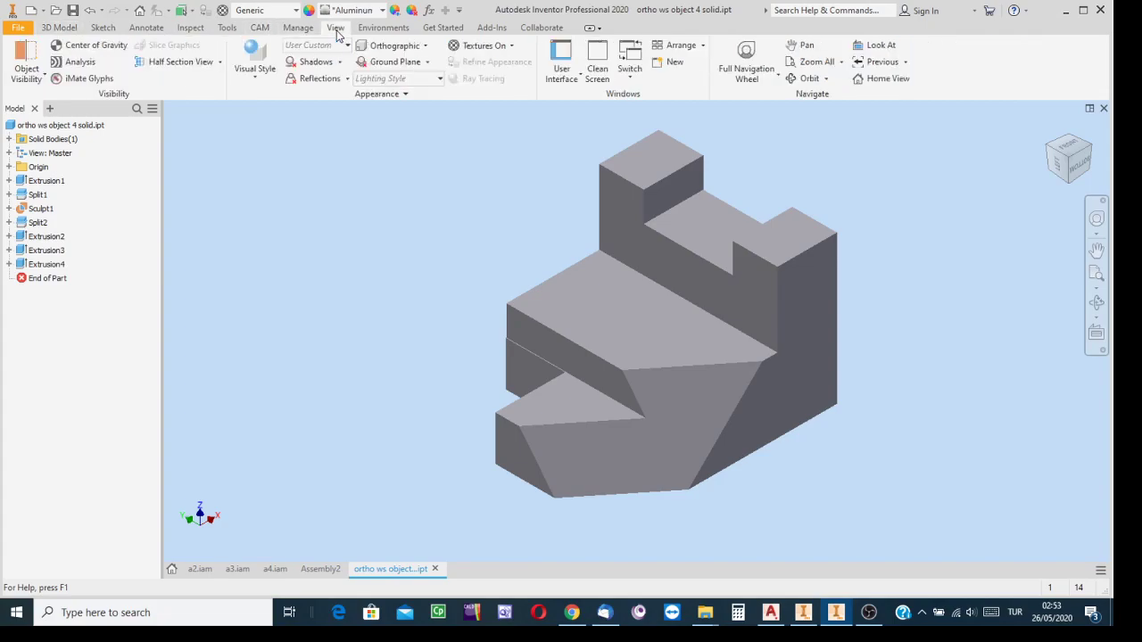
pyautogui.click(247, 84)
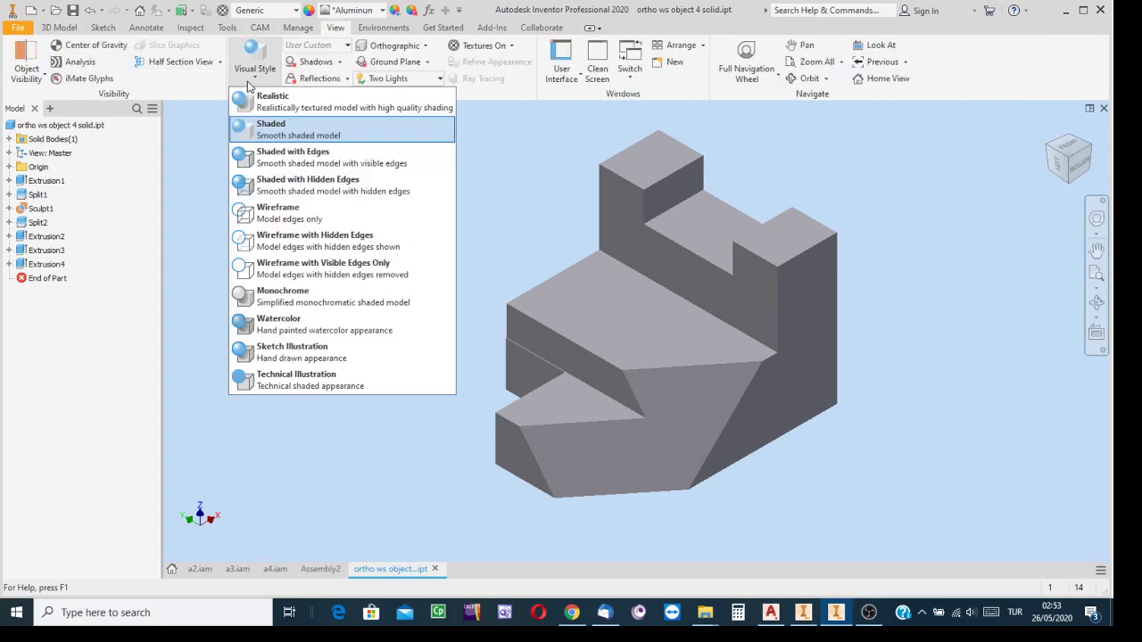
pyautogui.click(277, 157)
pyautogui.moveTo(895, 362); pyautogui.dragTo(809, 363, button='middle')
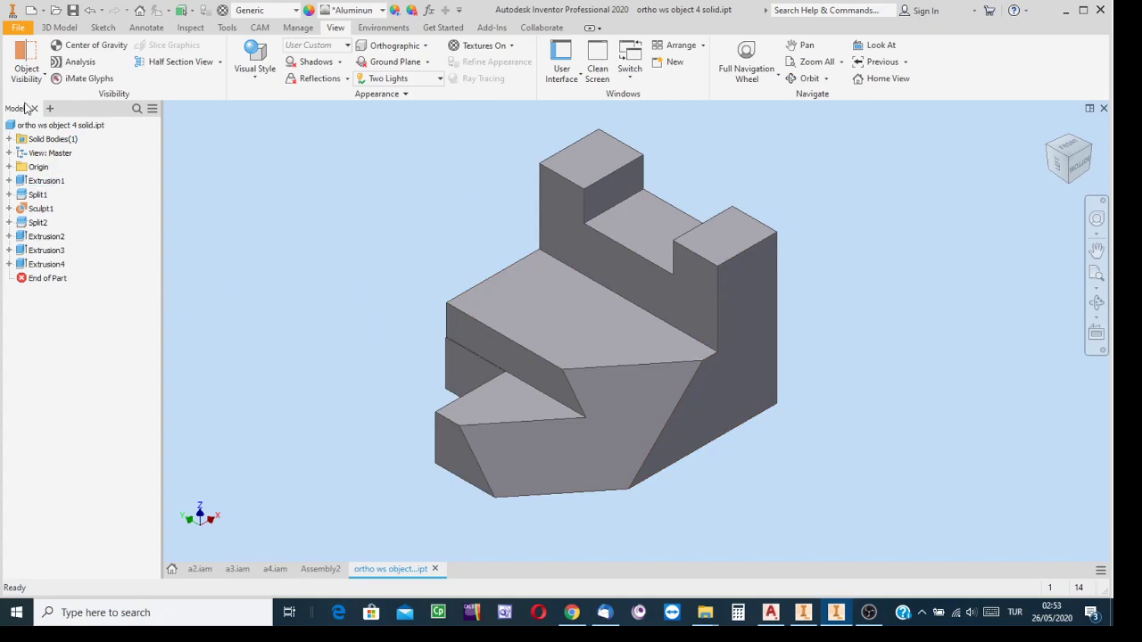
pyautogui.rightClick(42, 183)
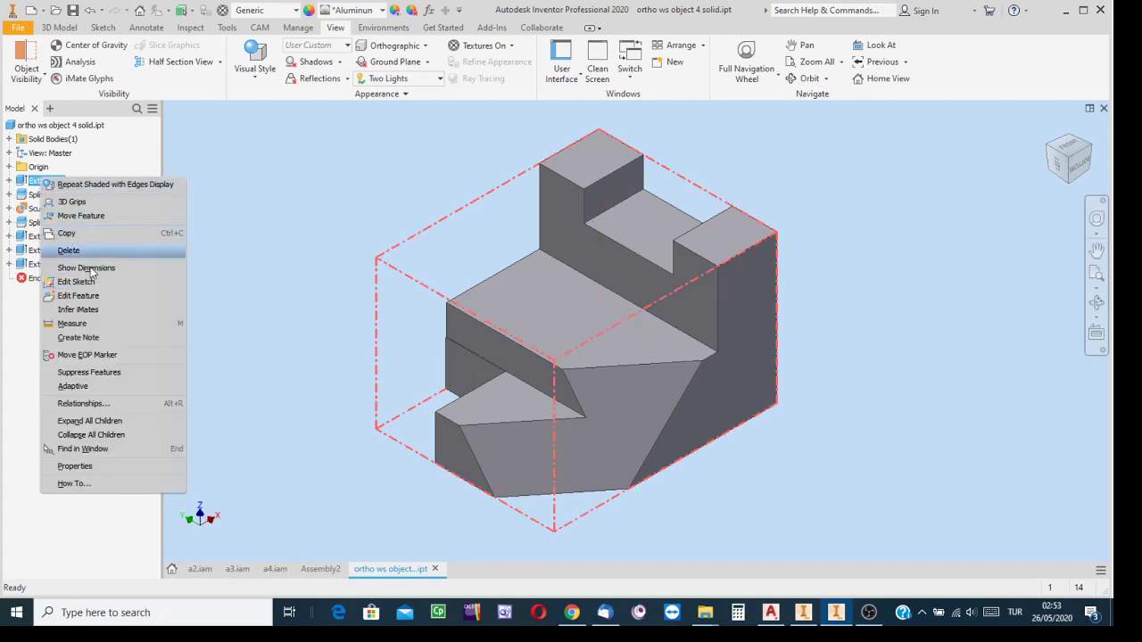
pyautogui.click(288, 241)
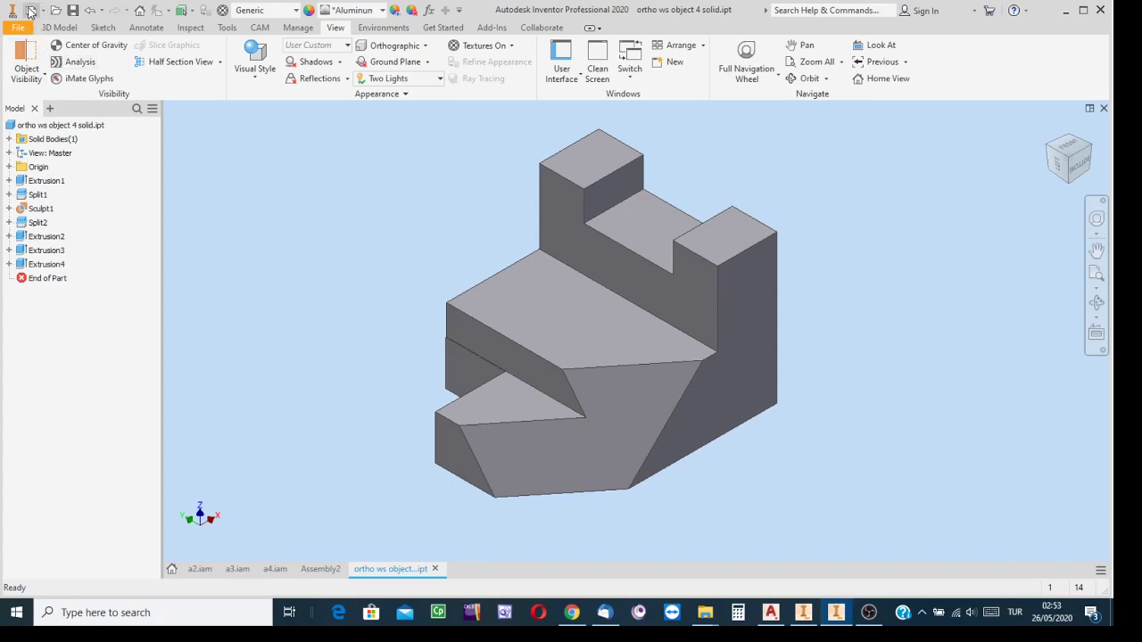
# Create a new part from the metric Standard (mm).ipt template and start a 2D sketch to display the origin planes
pyautogui.click(30, 10)
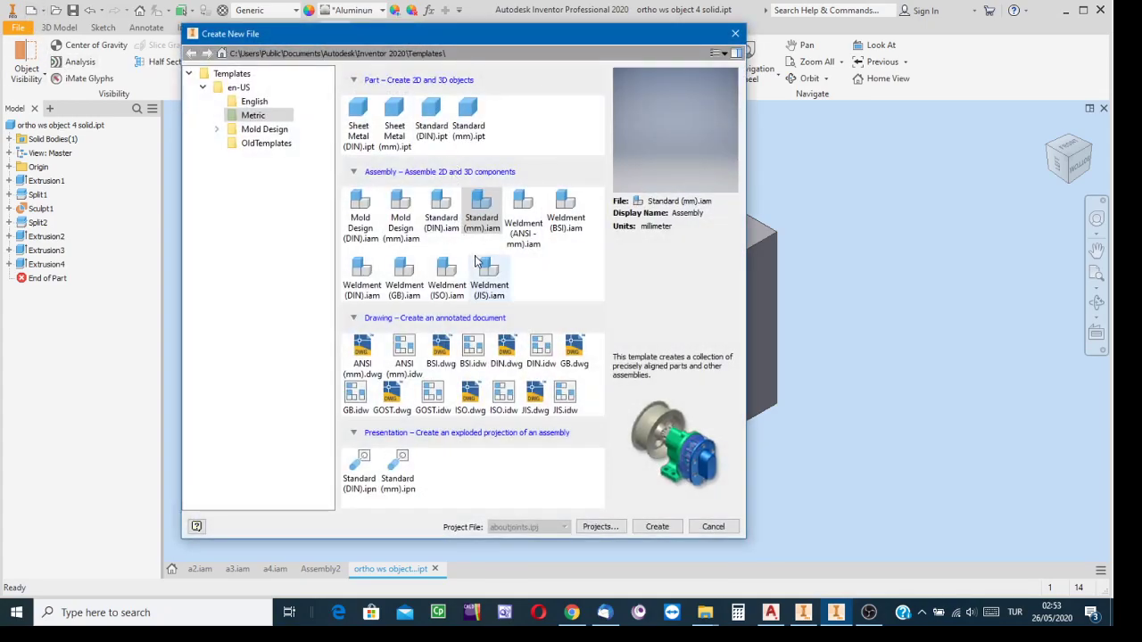
pyautogui.click(468, 116)
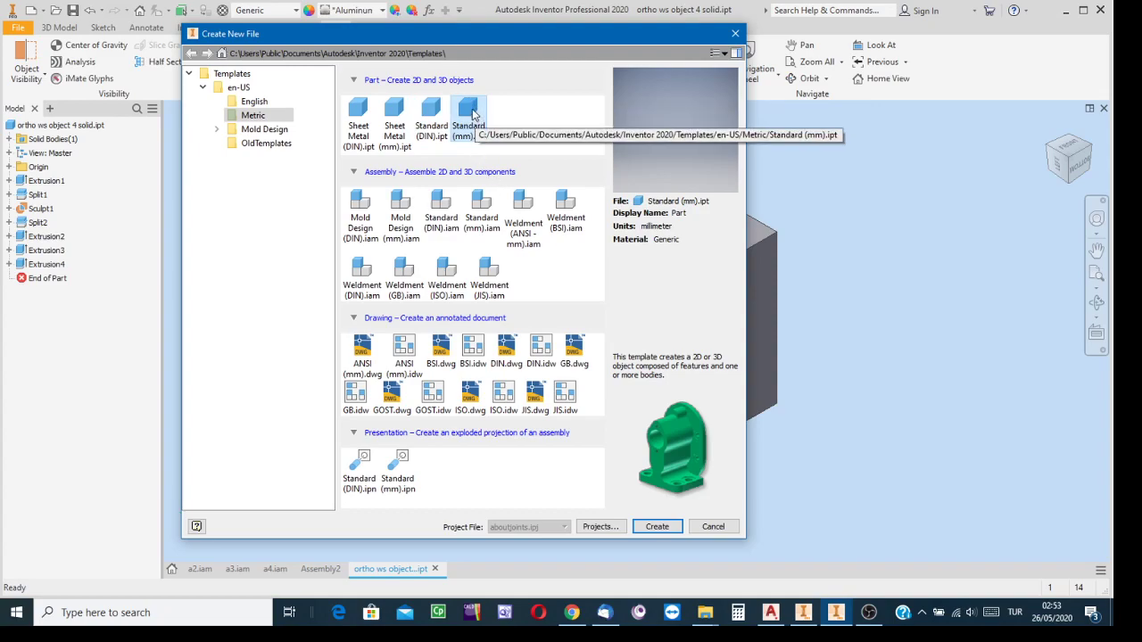
pyautogui.click(659, 530)
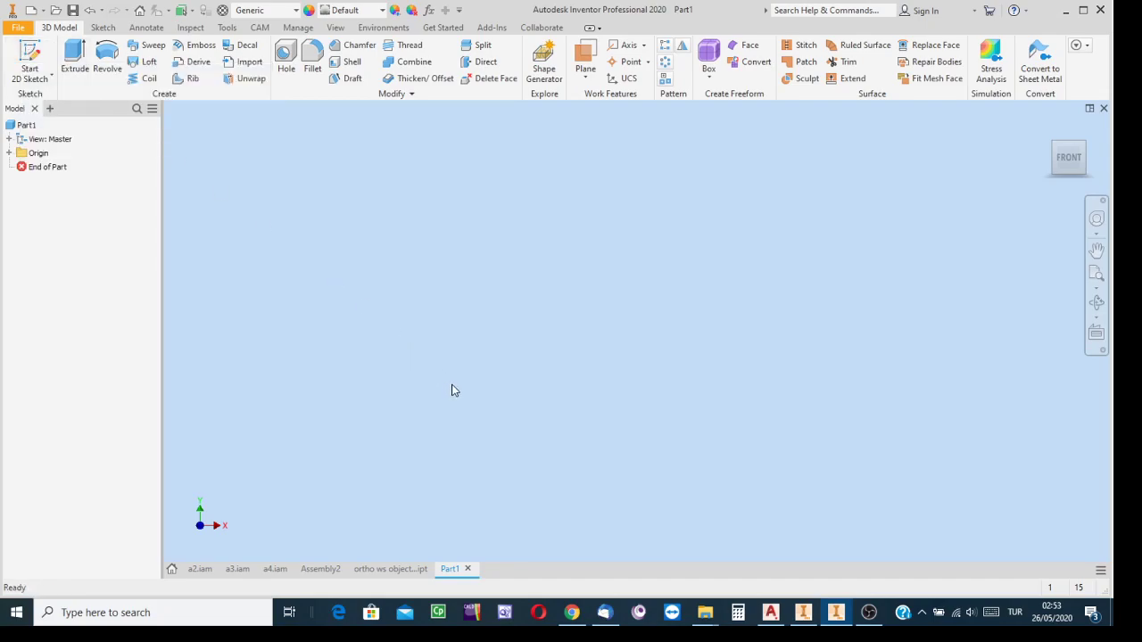
pyautogui.click(27, 53)
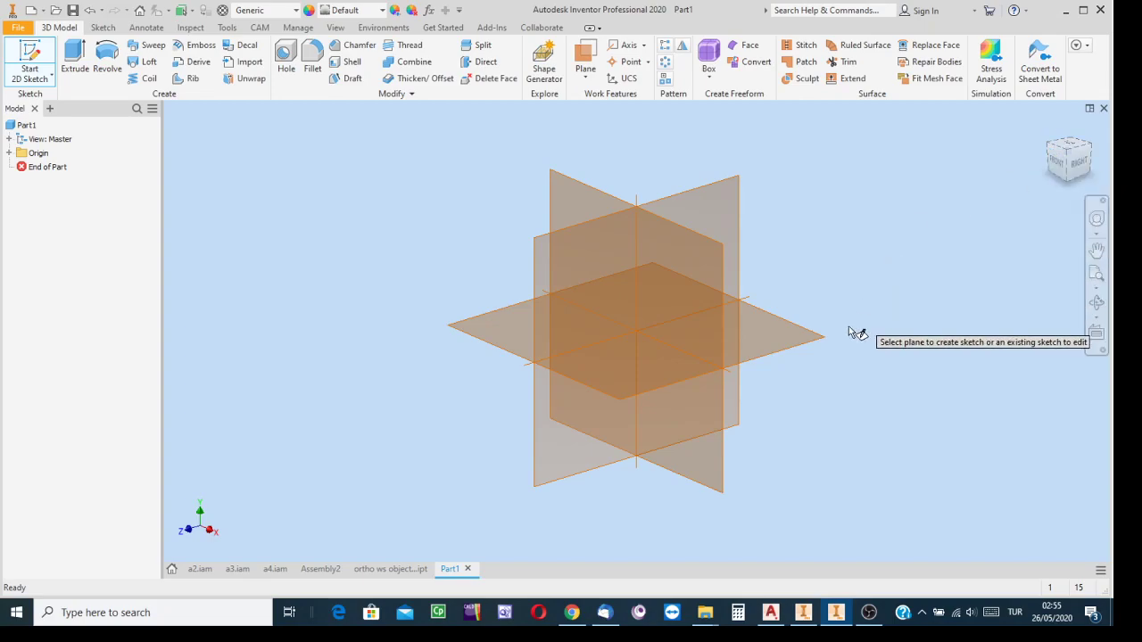
# Return to the ortho ws object 4 solid part and create a new drawing from the metric ISO.idw template
pyautogui.click(415, 571)
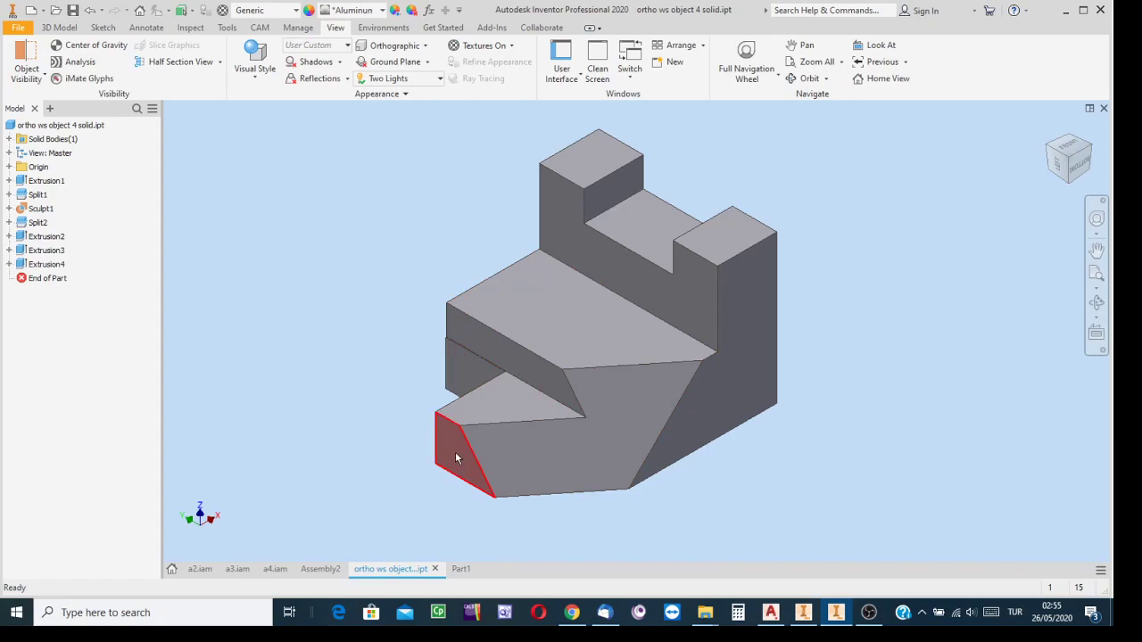
pyautogui.moveTo(456, 458)
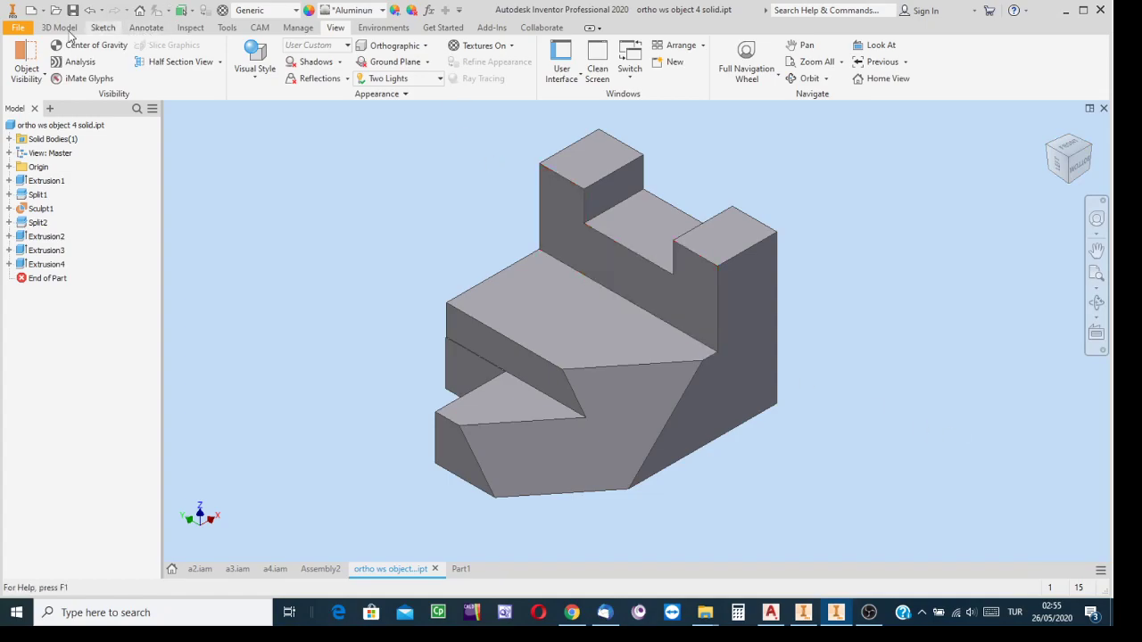
pyautogui.click(31, 10)
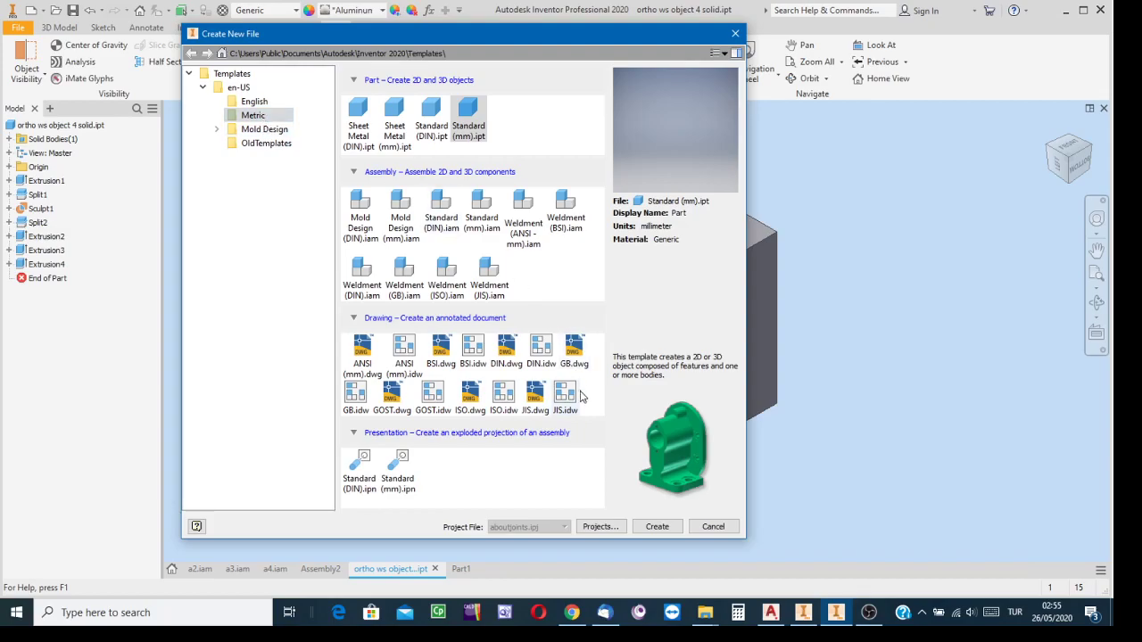
pyautogui.click(503, 397)
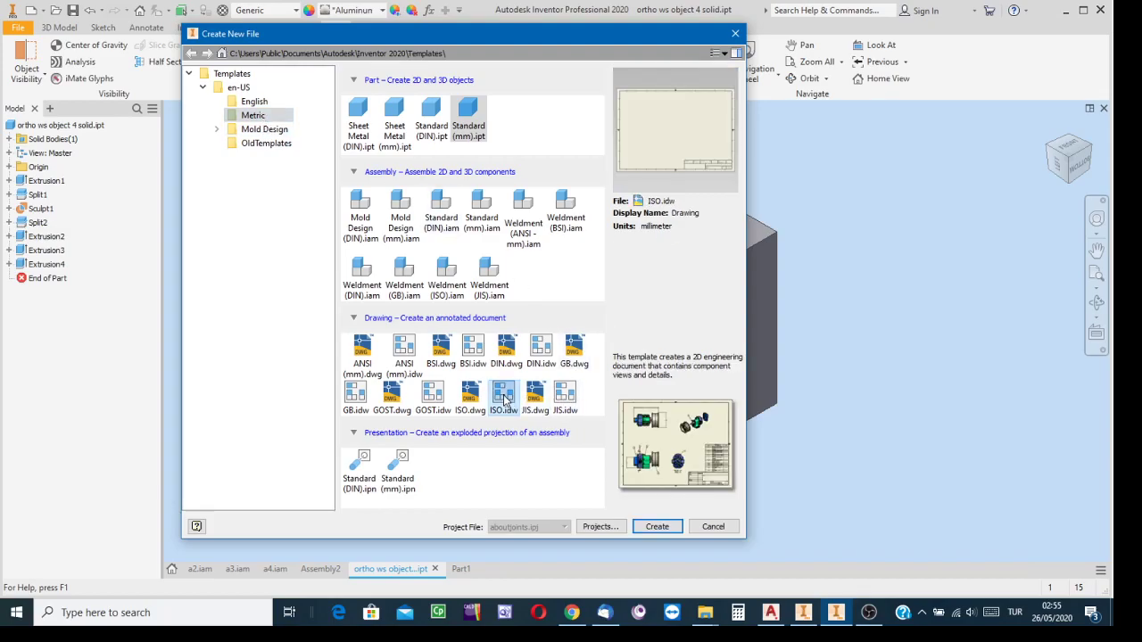
pyautogui.click(660, 529)
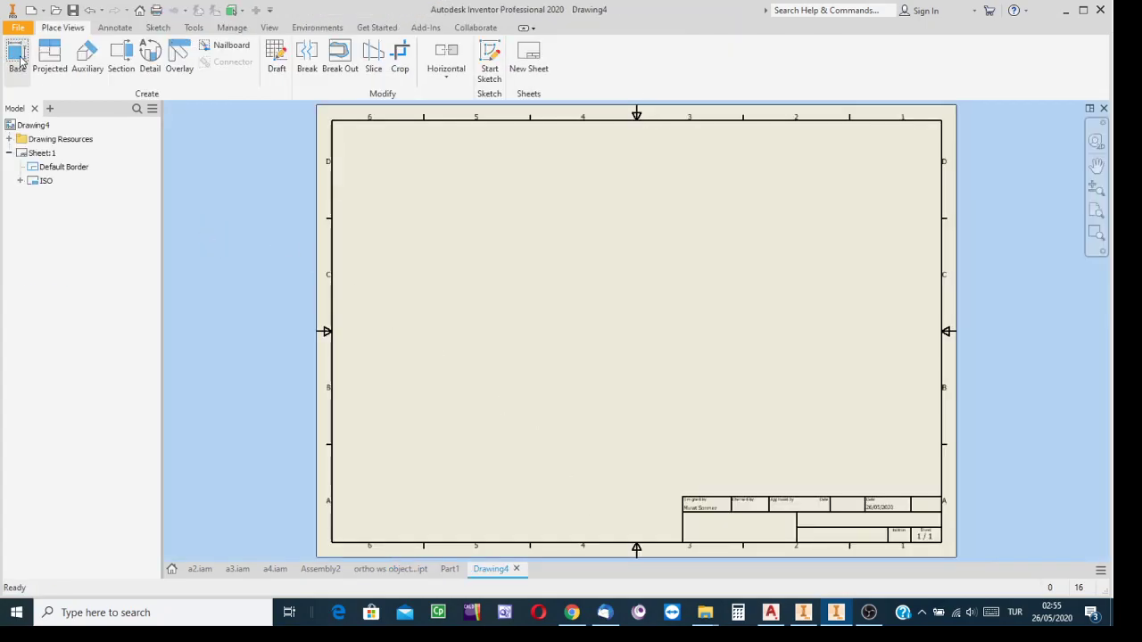
# Try laying out a 2:1 base view of the solid's stepped profile with projected views below and beside it
pyautogui.click(18, 59)
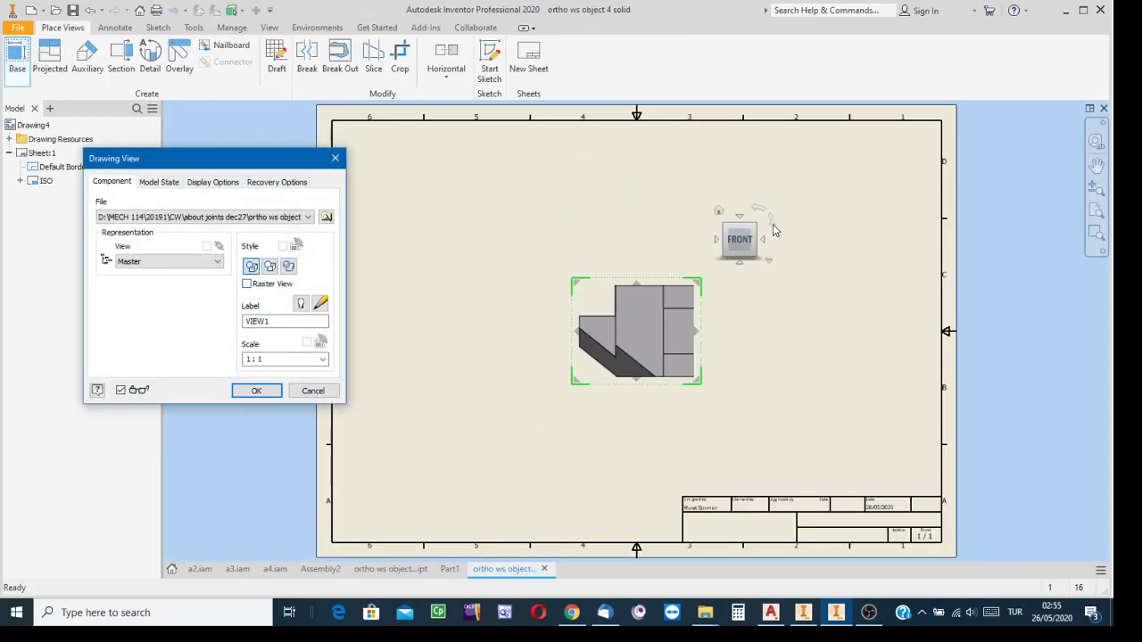
pyautogui.click(740, 262)
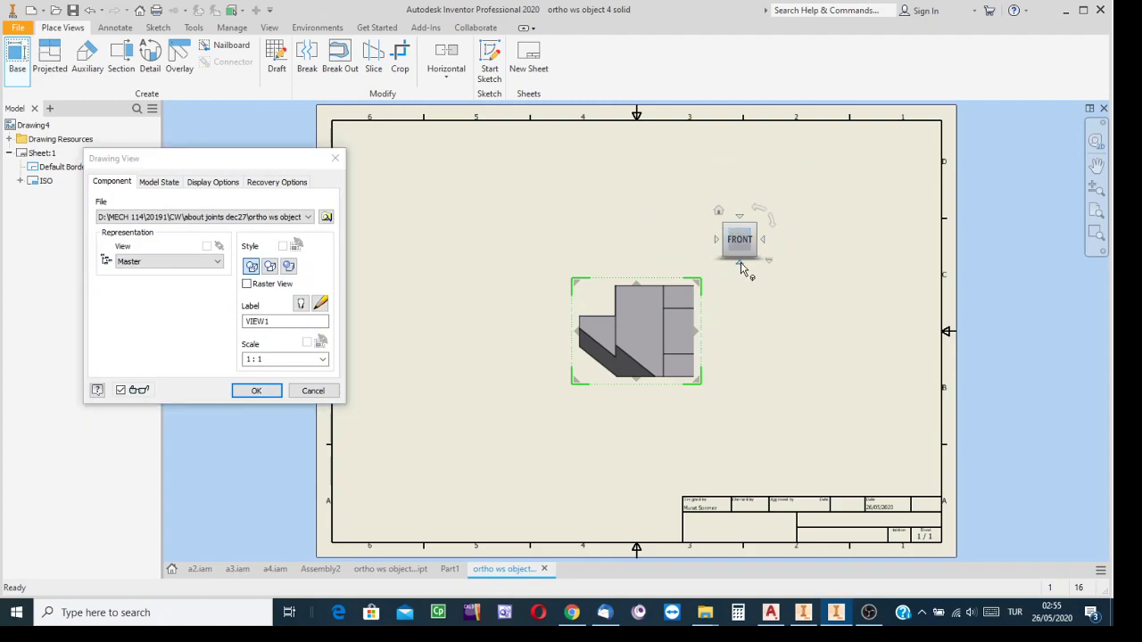
pyautogui.moveTo(664, 337)
pyautogui.mouseDown()
pyautogui.moveTo(598, 341)
pyautogui.moveTo(630, 299)
pyautogui.moveTo(650, 303)
pyautogui.mouseUp()
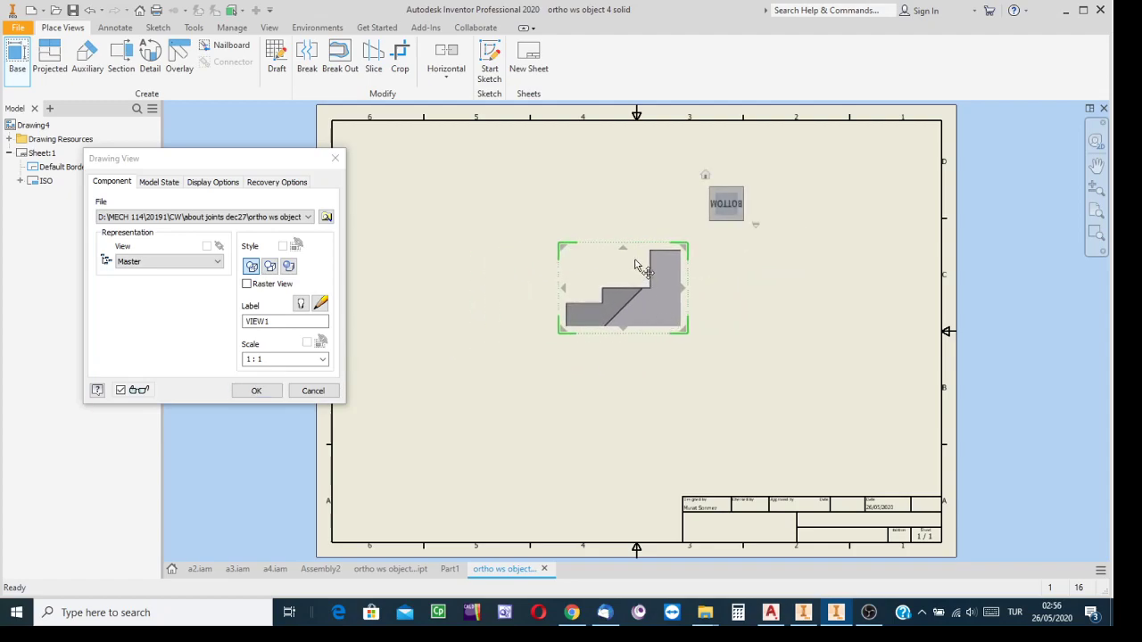
pyautogui.click(706, 176)
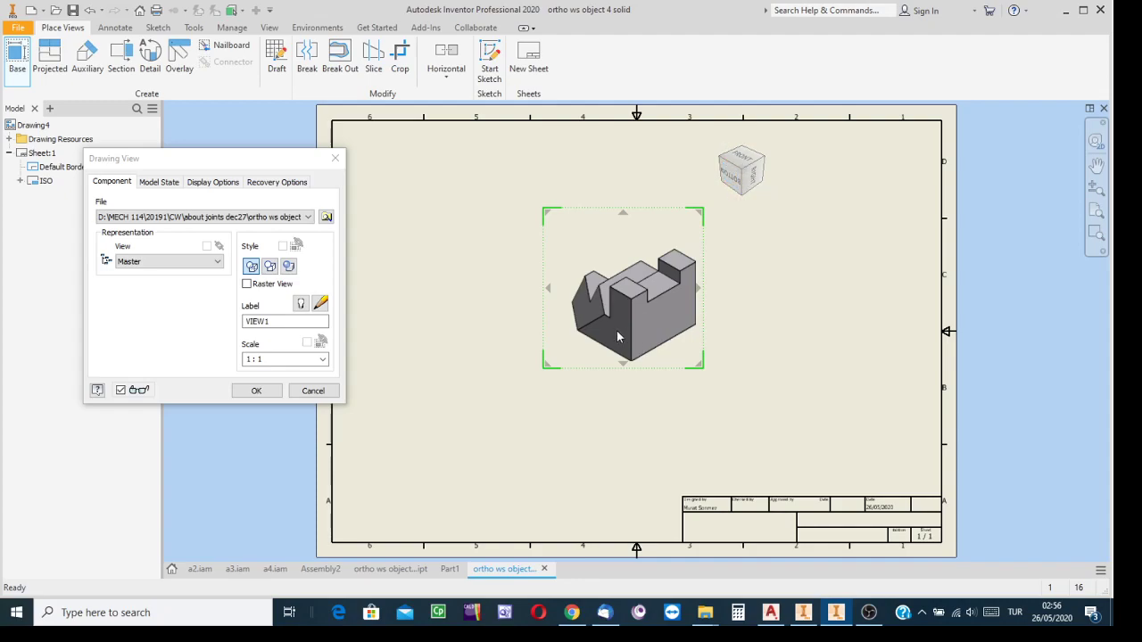
pyautogui.click(738, 179)
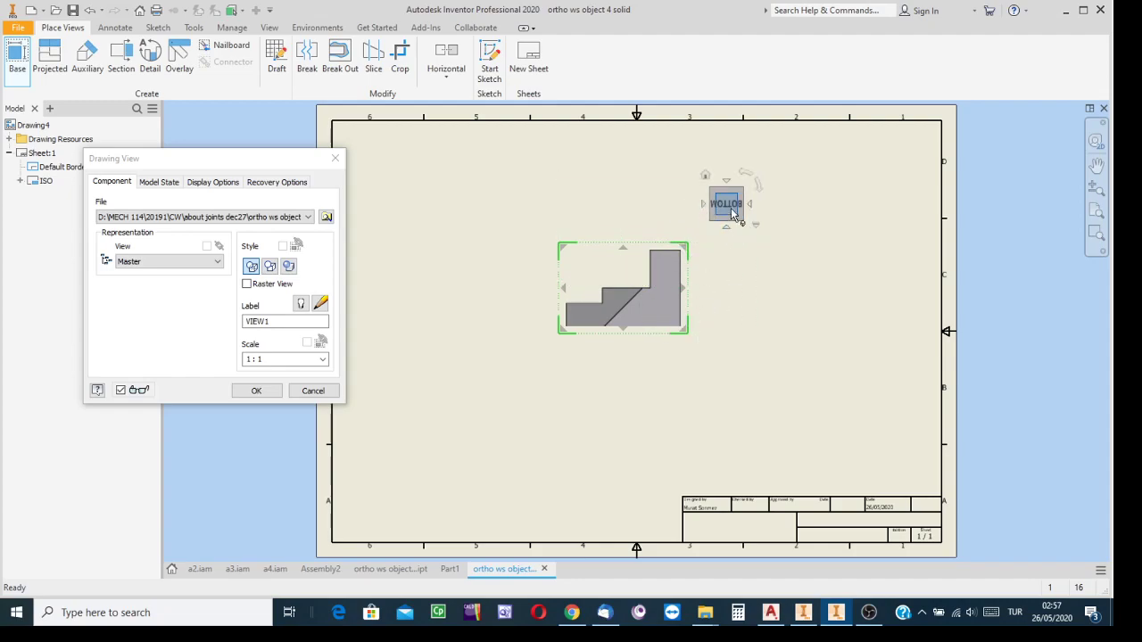
pyautogui.moveTo(688, 337); pyautogui.dragTo(615, 277)
pyautogui.click(592, 427)
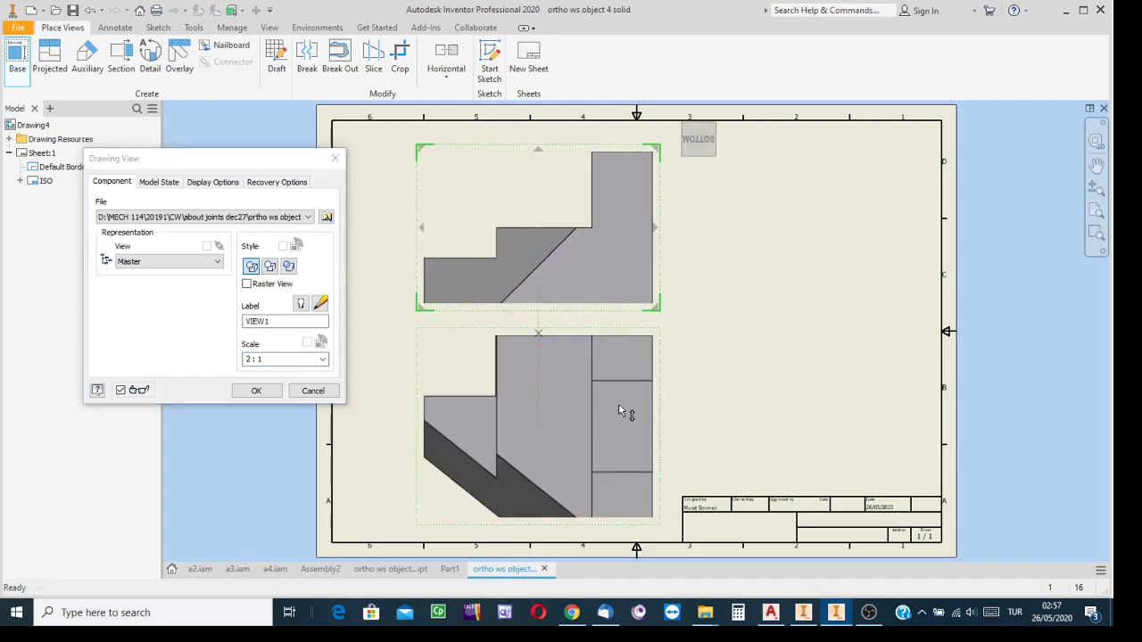
pyautogui.click(785, 250)
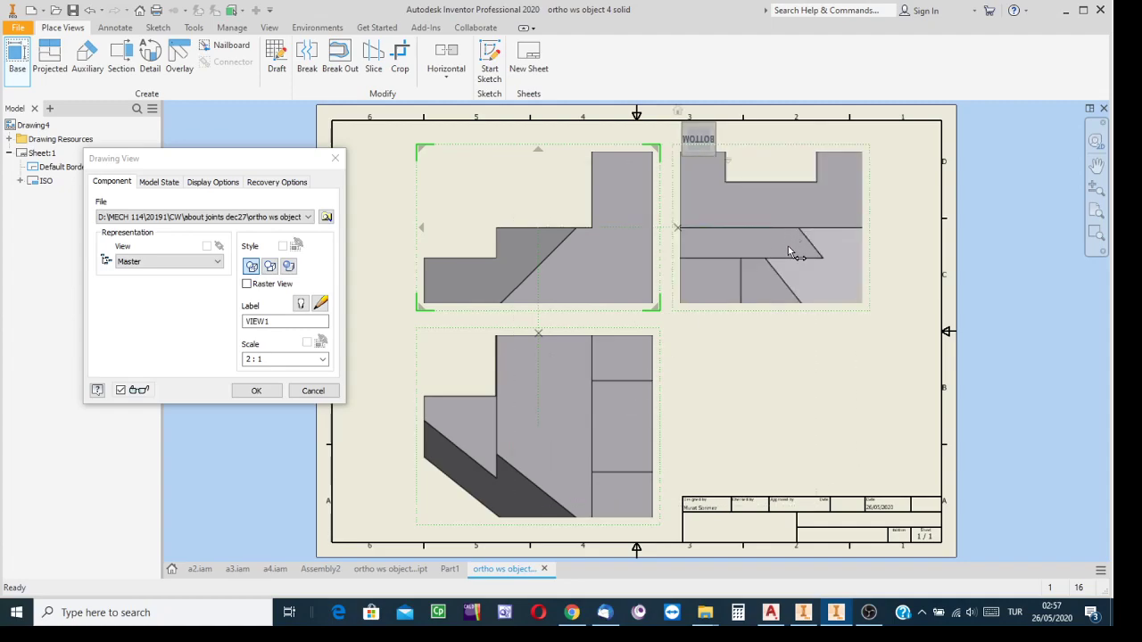
pyautogui.click(311, 392)
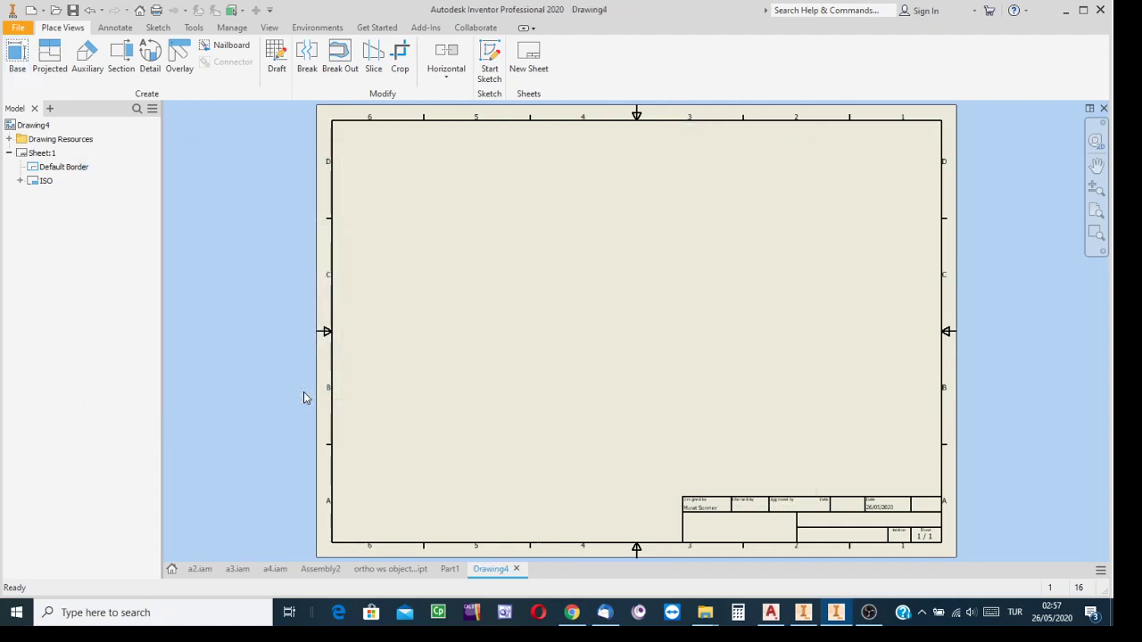
# Go back to the ortho ws object 4 solid part and open the part file c2.ipt
pyautogui.click(448, 577)
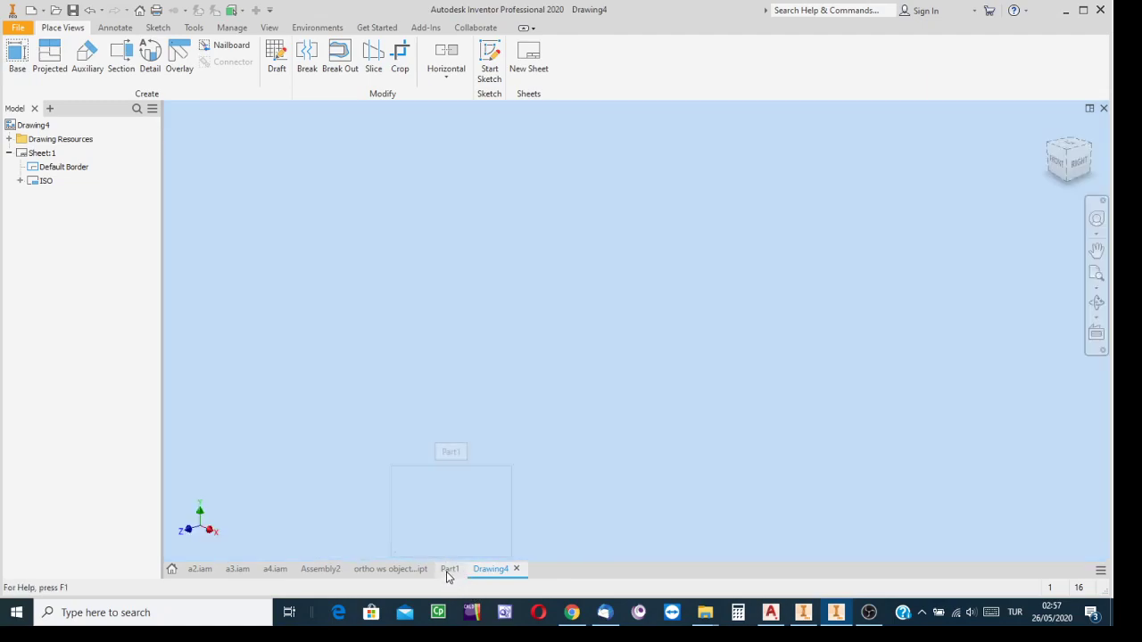
pyautogui.click(393, 569)
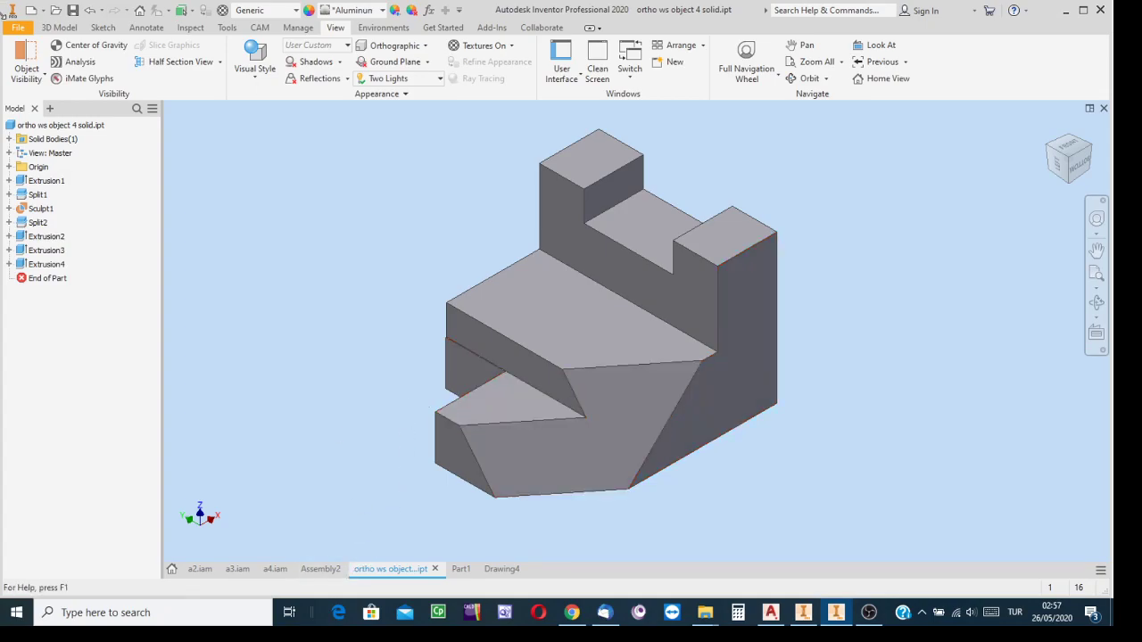
pyautogui.click(56, 12)
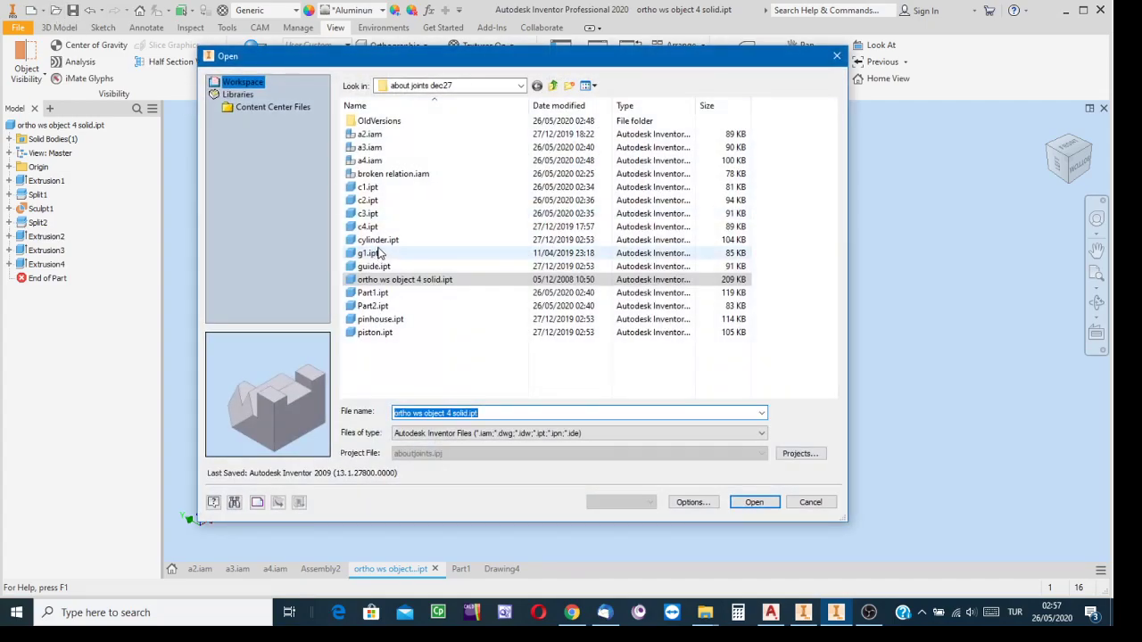
pyautogui.click(376, 190)
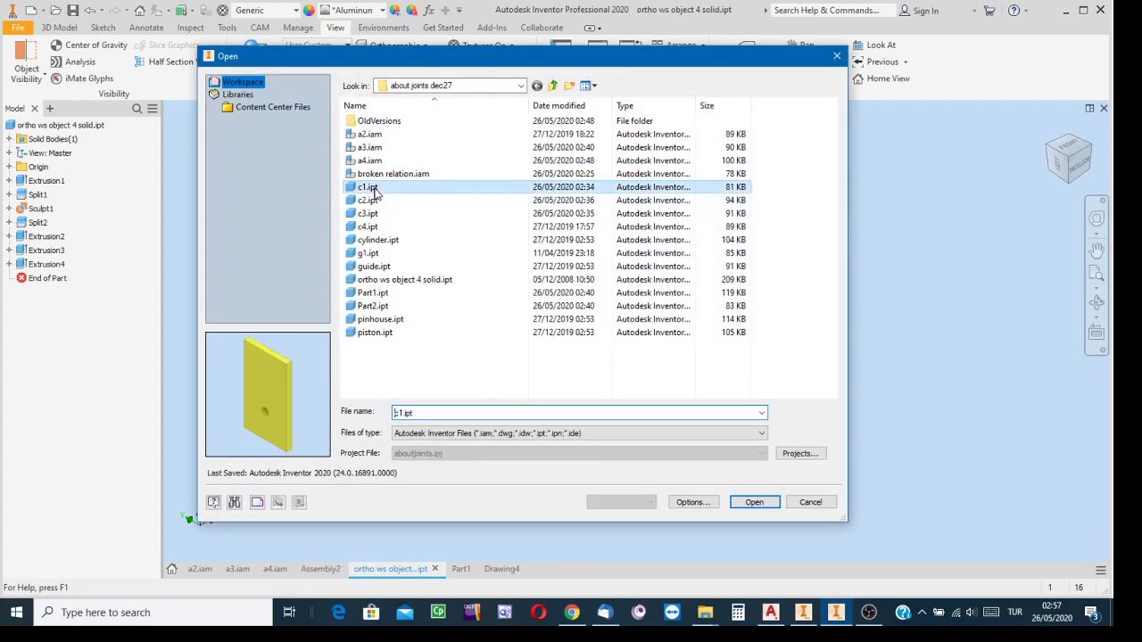
pyautogui.click(374, 202)
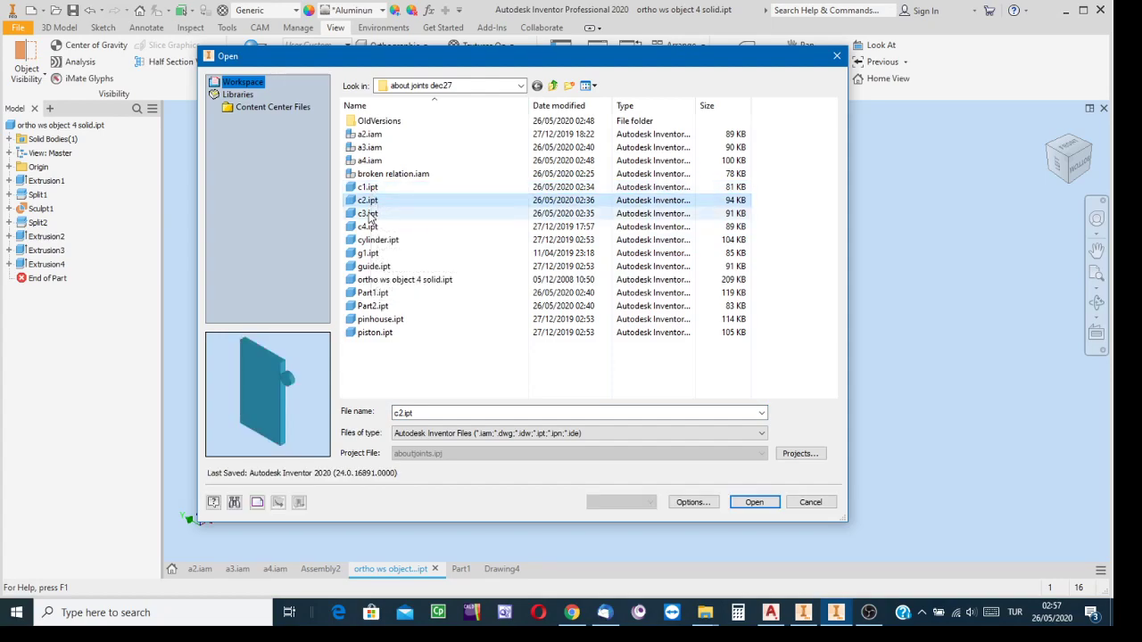
pyautogui.click(755, 502)
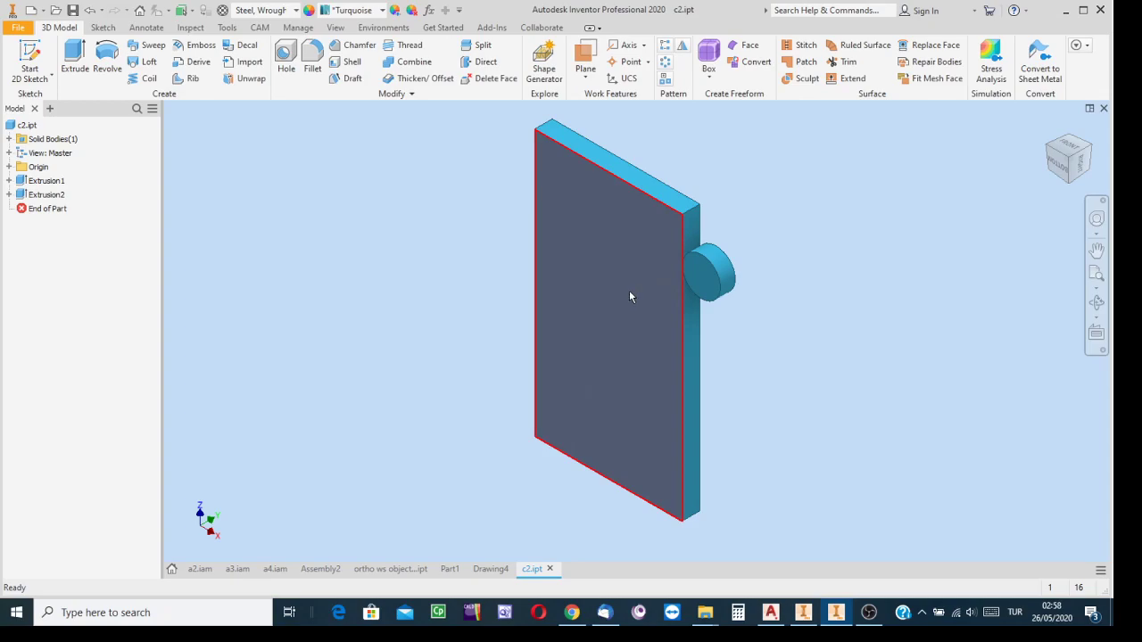
# Open Sketch1 of the plate's Extrusion1 to examine the rectangle's orientation and dimensions, and finish the sketch without editing
pyautogui.moveTo(650, 315)
pyautogui.click(8, 180)
pyautogui.rightClick(48, 195)
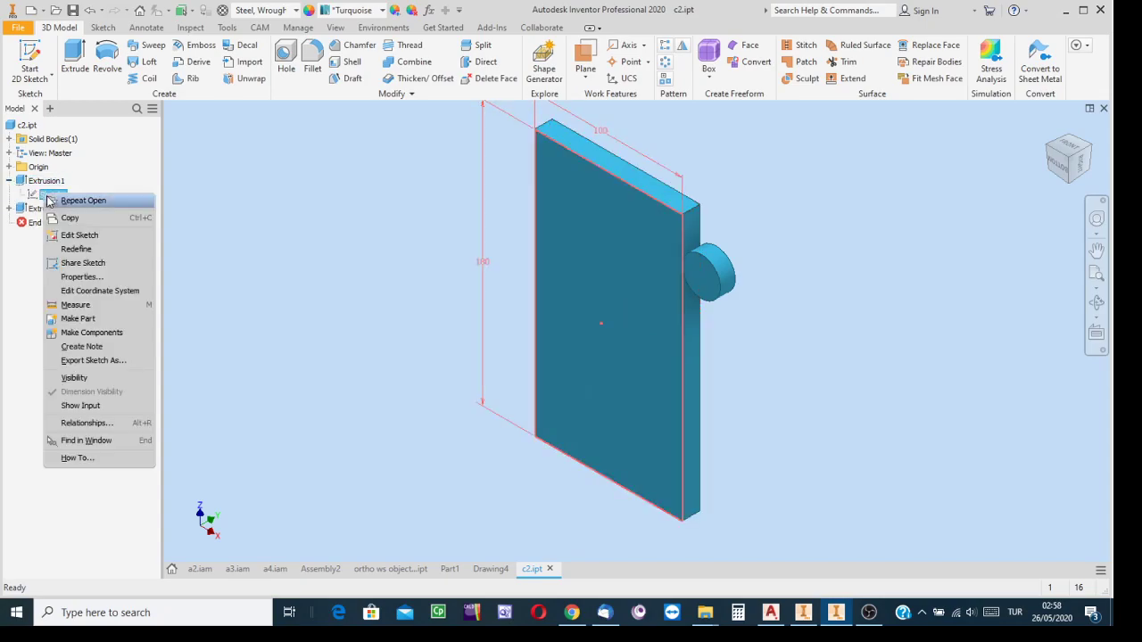
pyautogui.click(89, 235)
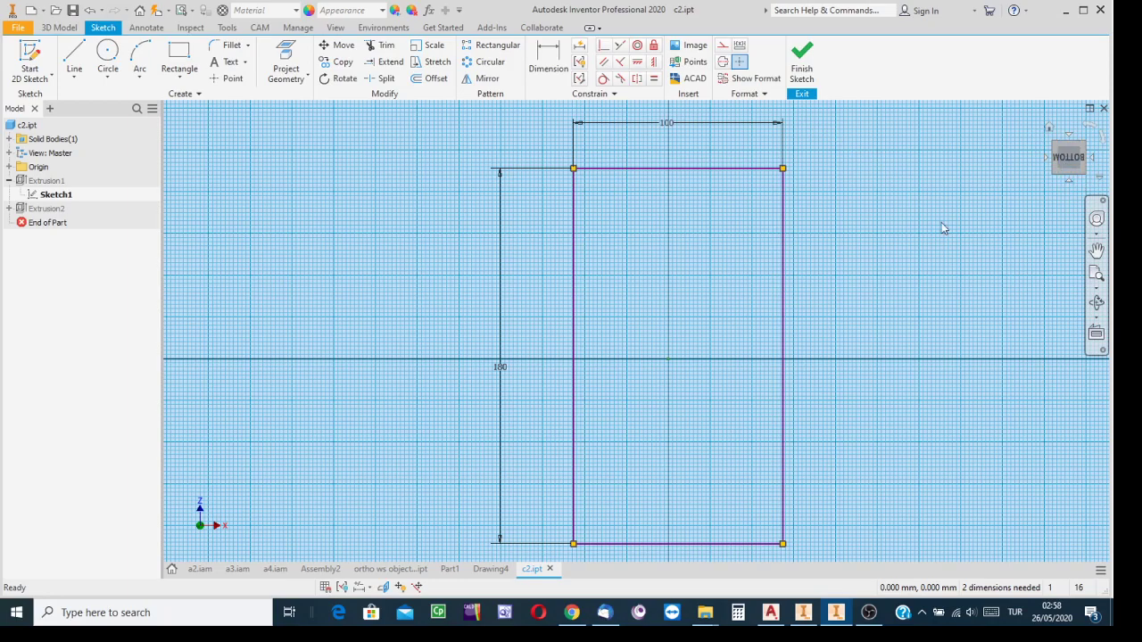
pyautogui.click(801, 62)
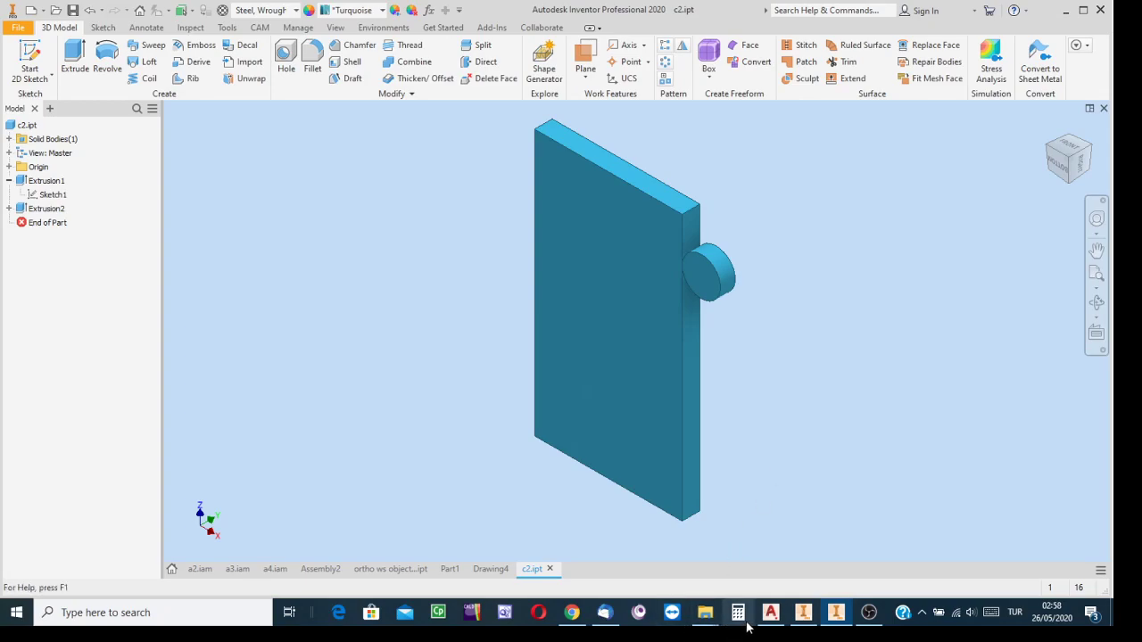
# Close c2.ipt without saving, close the ortho ws object 4 solid part and Part1, and switch to Assembly2
pyautogui.click(550, 569)
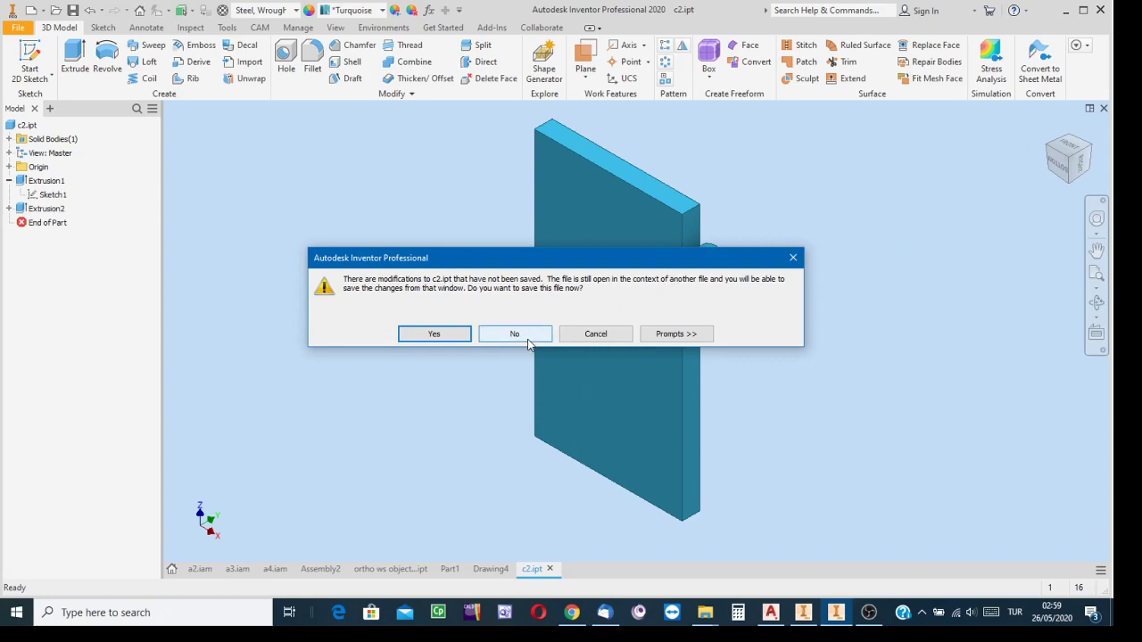
pyautogui.click(526, 341)
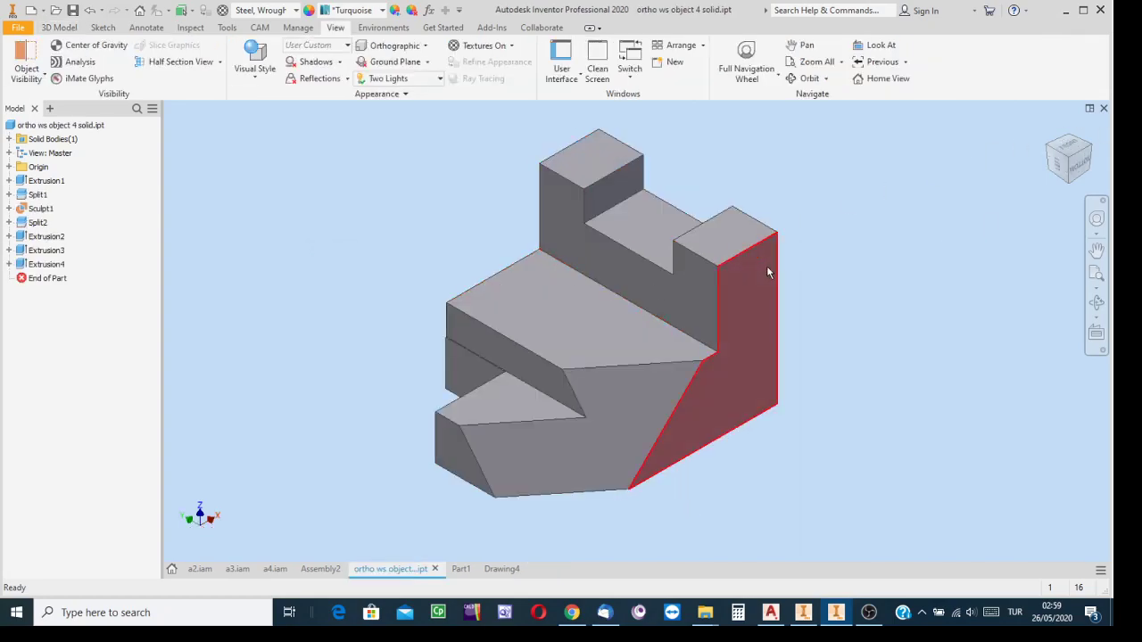
pyautogui.click(434, 569)
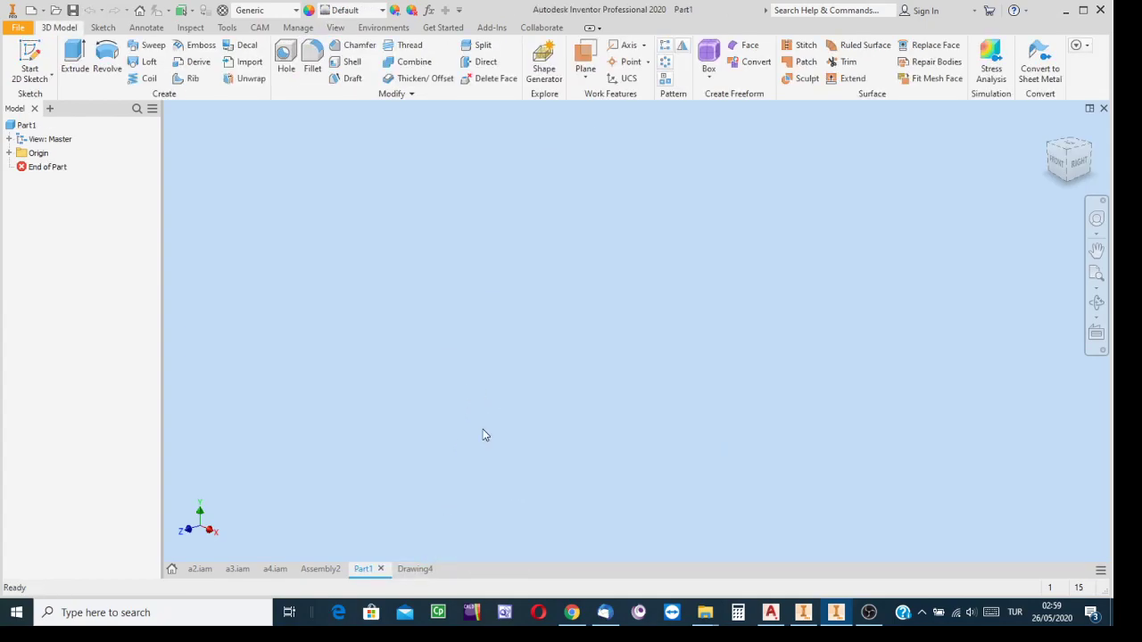
pyautogui.click(379, 569)
pyautogui.click(319, 570)
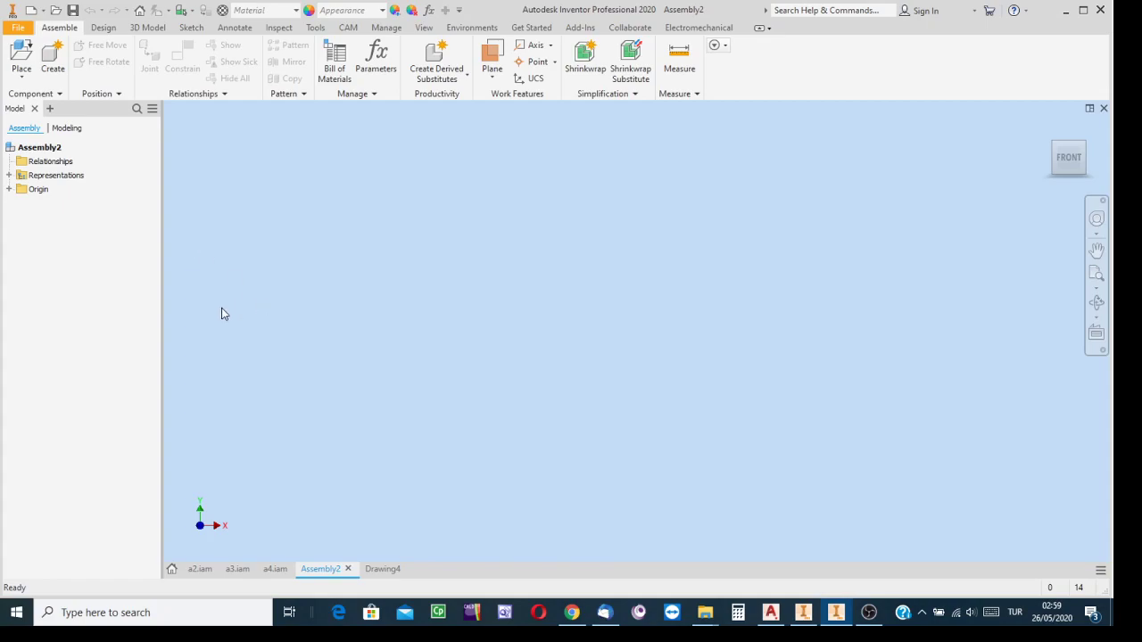
# Place the part ortho ws object 4 solid.ipt in the empty assembly
pyautogui.click(21, 55)
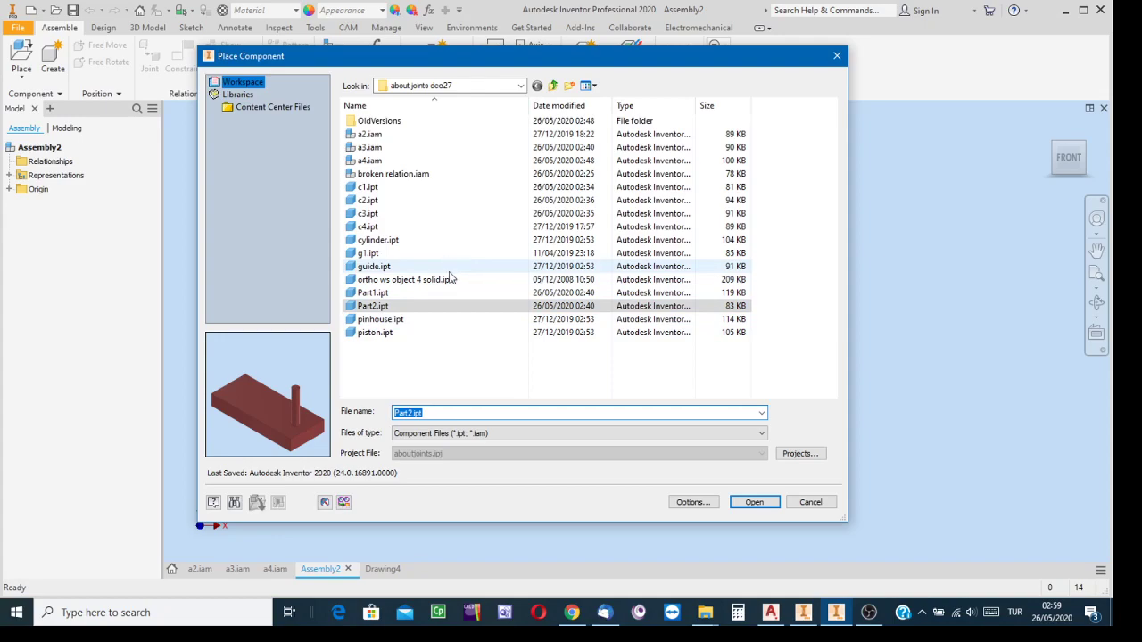
pyautogui.click(408, 280)
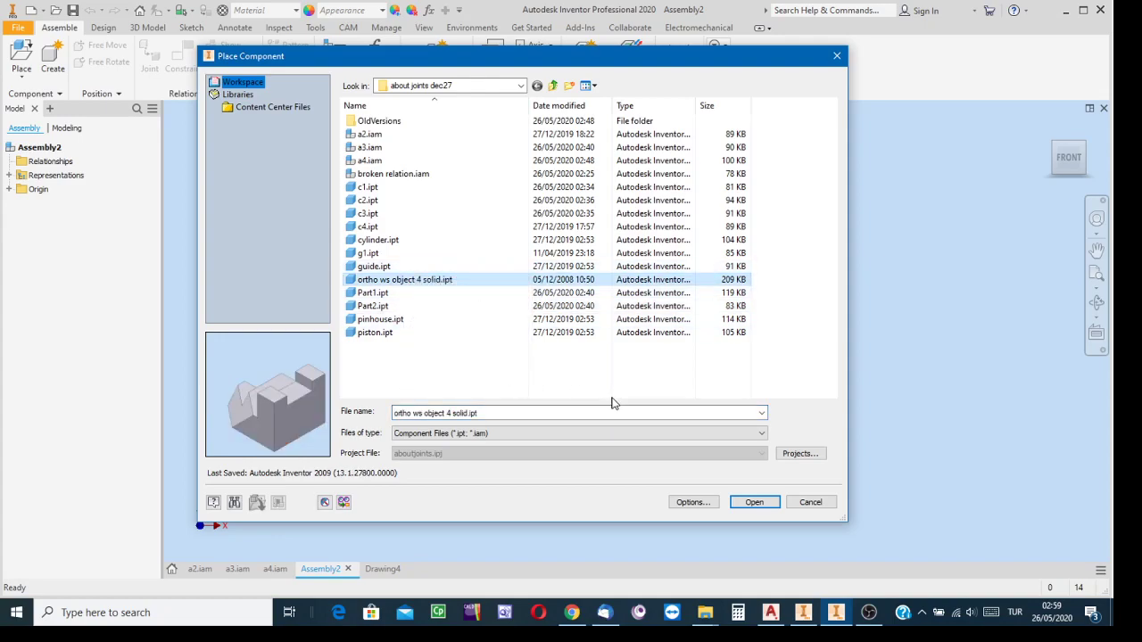
pyautogui.click(766, 507)
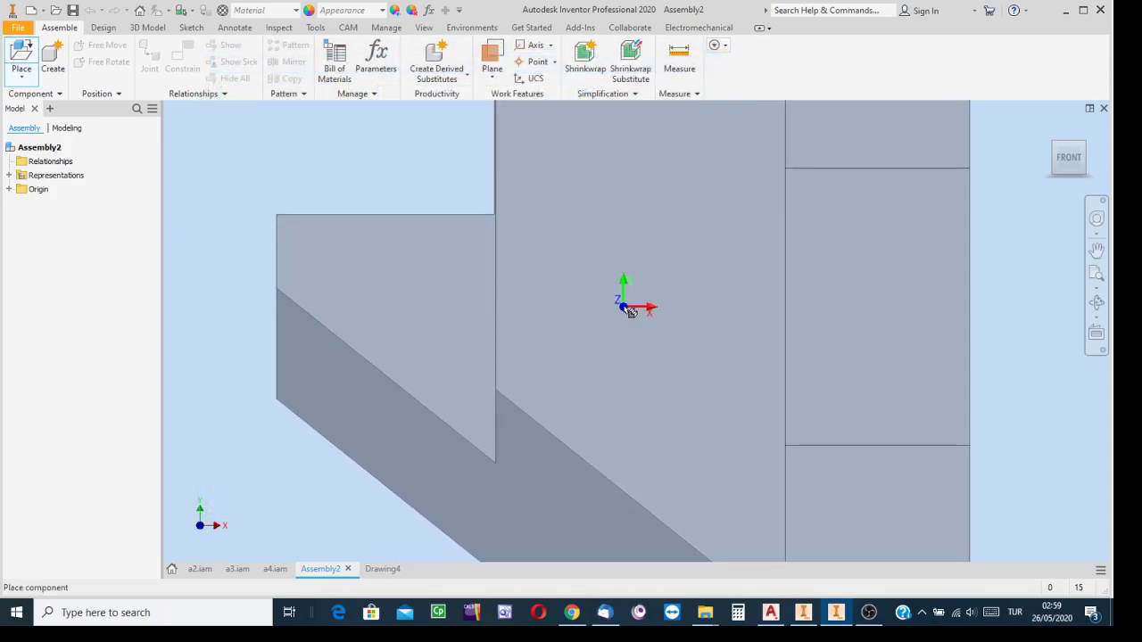
pyautogui.rightClick(630, 310)
pyautogui.click(685, 327)
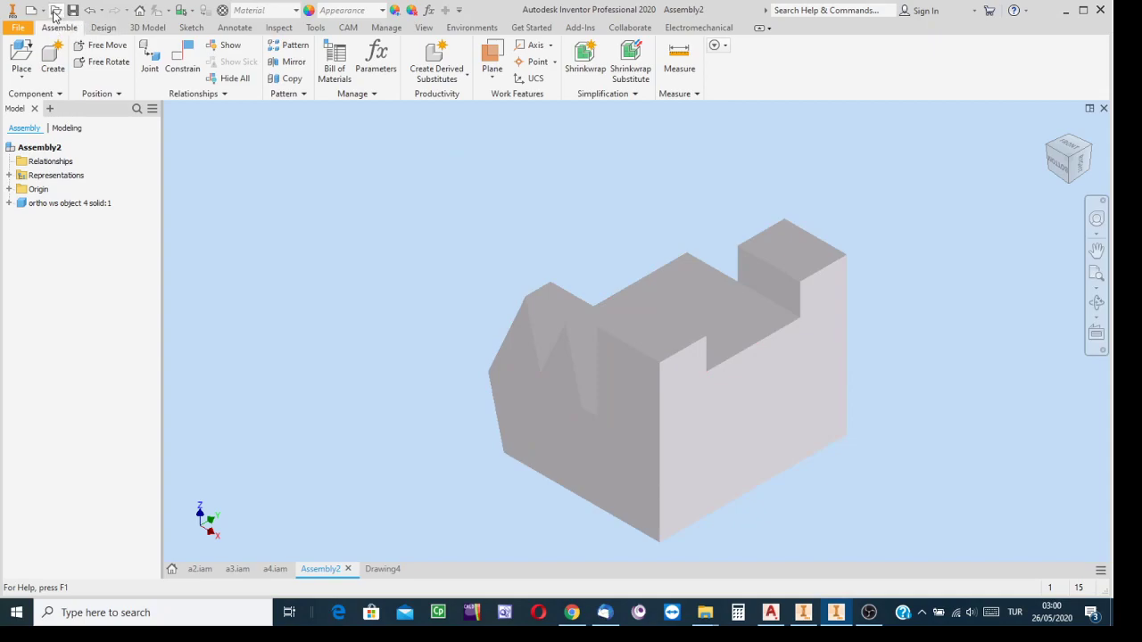
# Open the part file c2.ipt to examine the plate's orientation, and close it without saving
pyautogui.hotkey('ctrl', 'o')
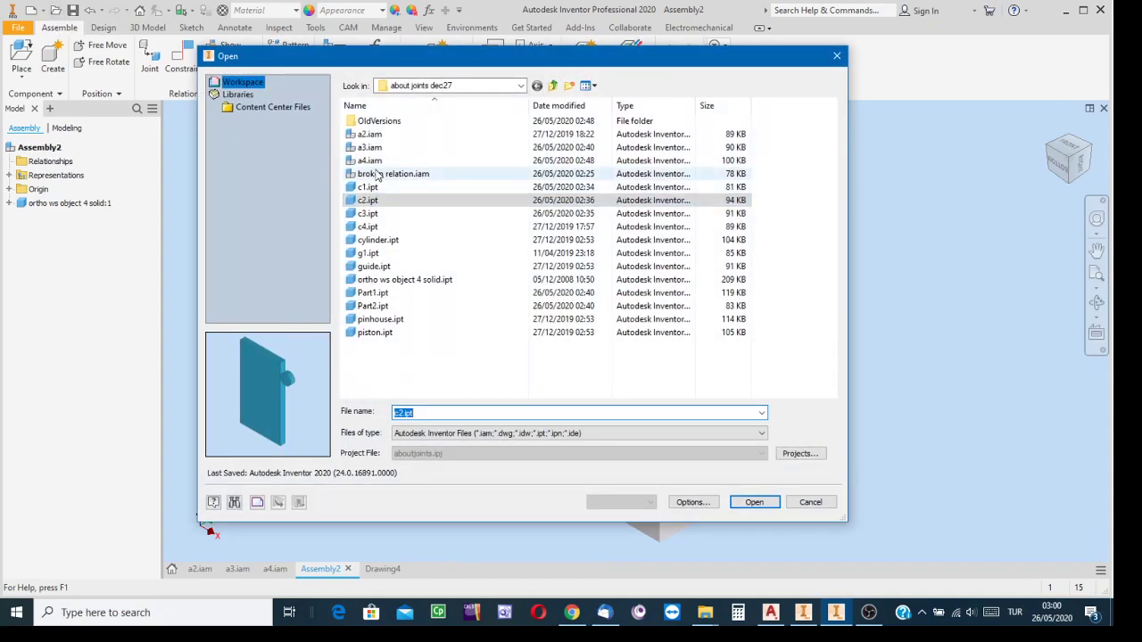
pyautogui.click(755, 502)
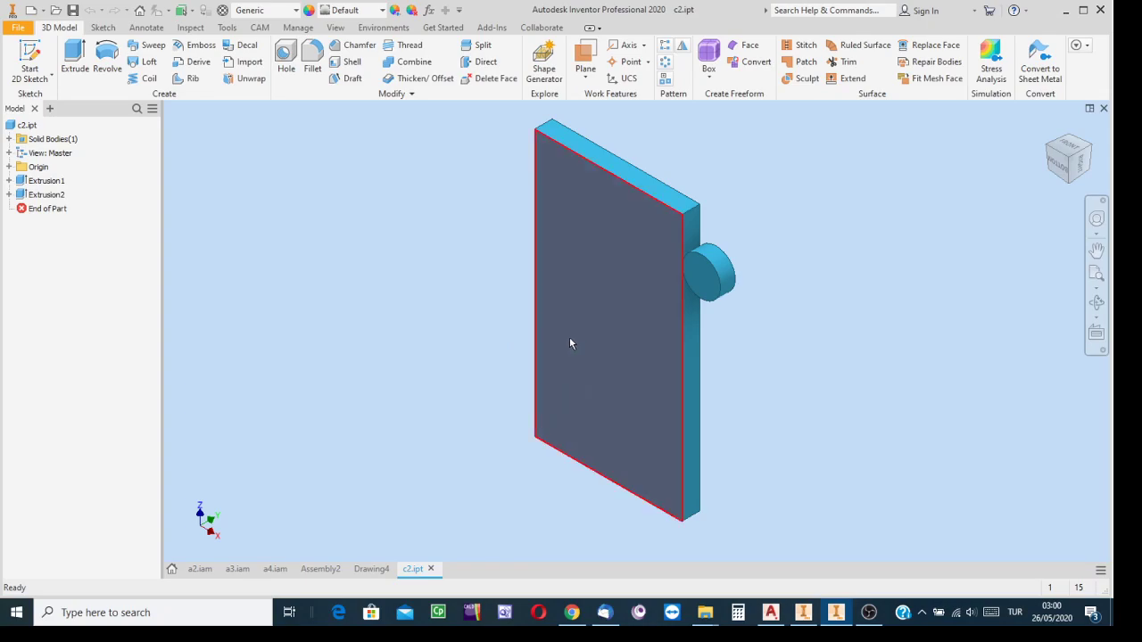
pyautogui.click(431, 569)
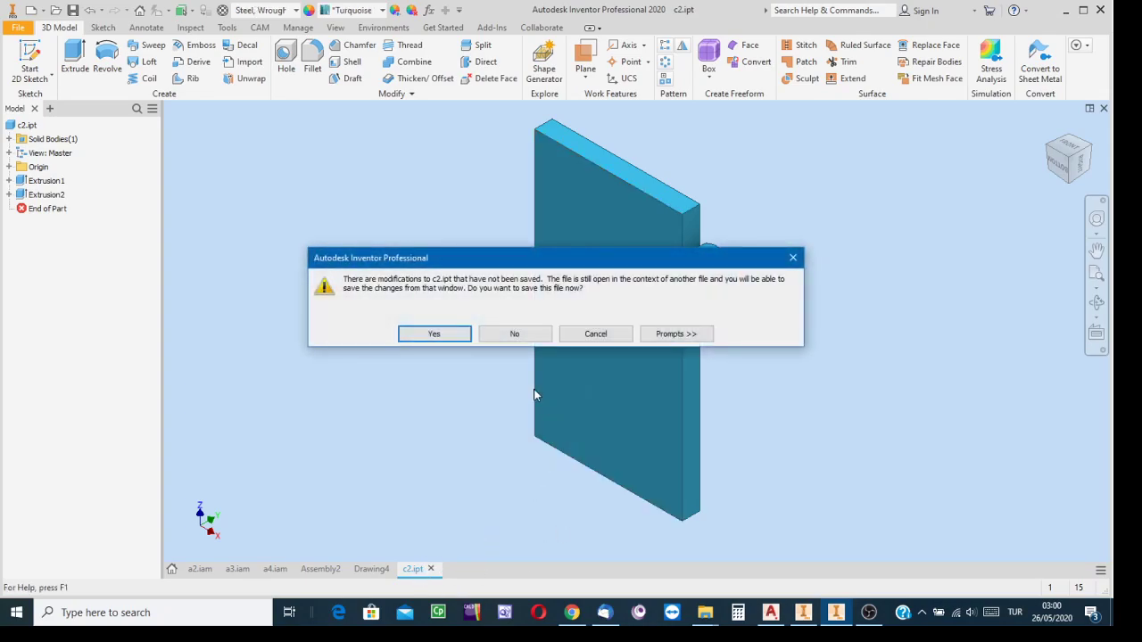
pyautogui.click(533, 333)
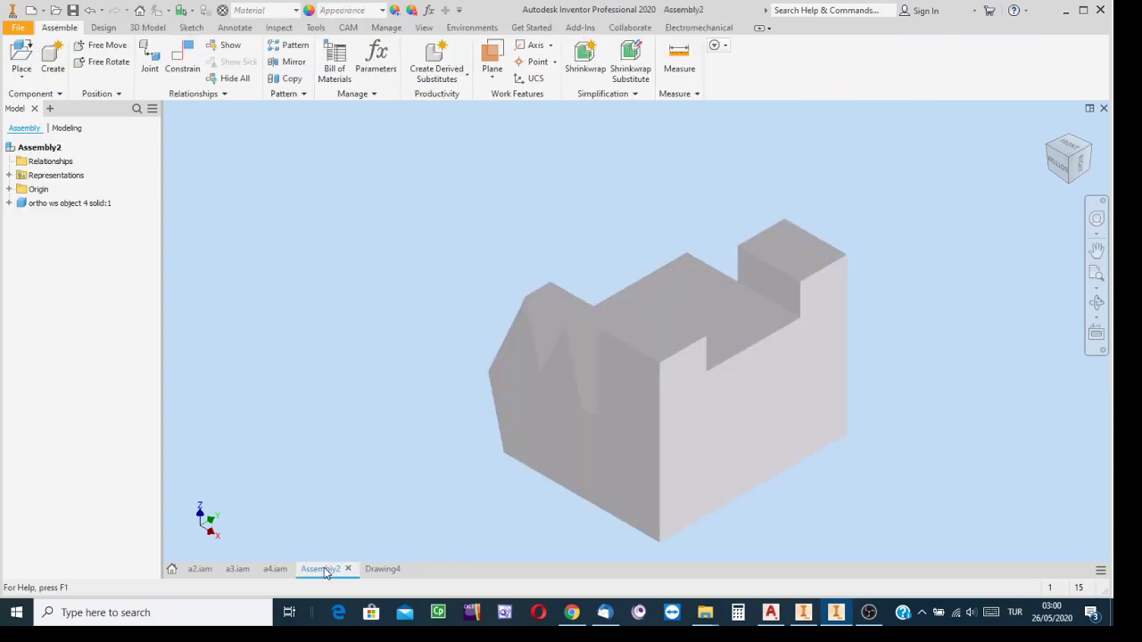
# Place one instance of c2.ipt in the assembly beside the stepped solid
pyautogui.click(21, 51)
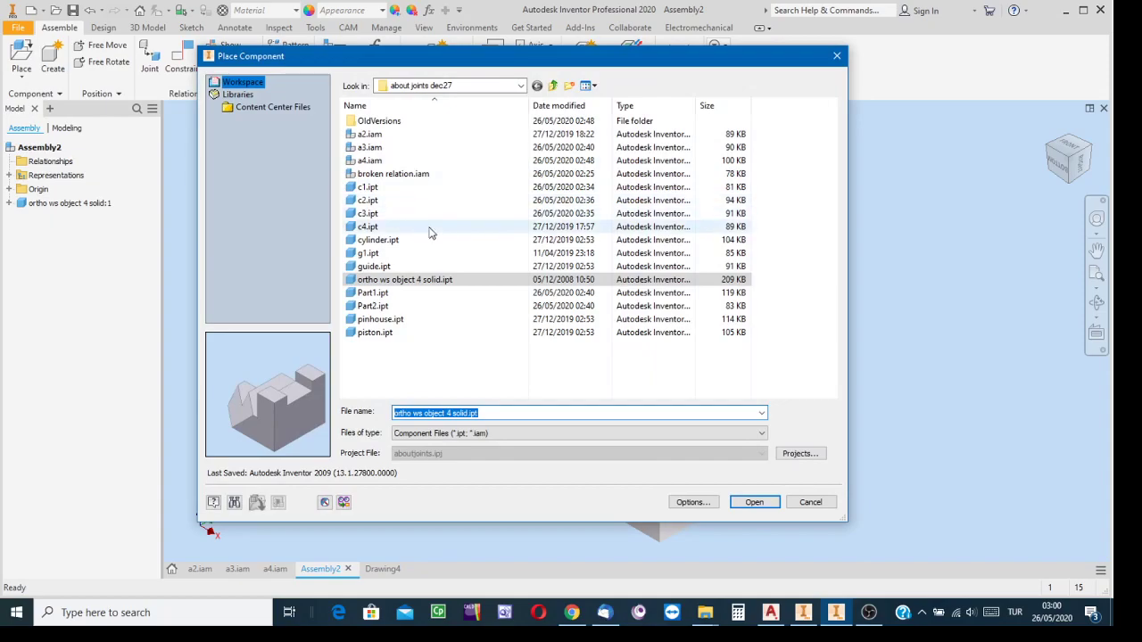
pyautogui.click(369, 189)
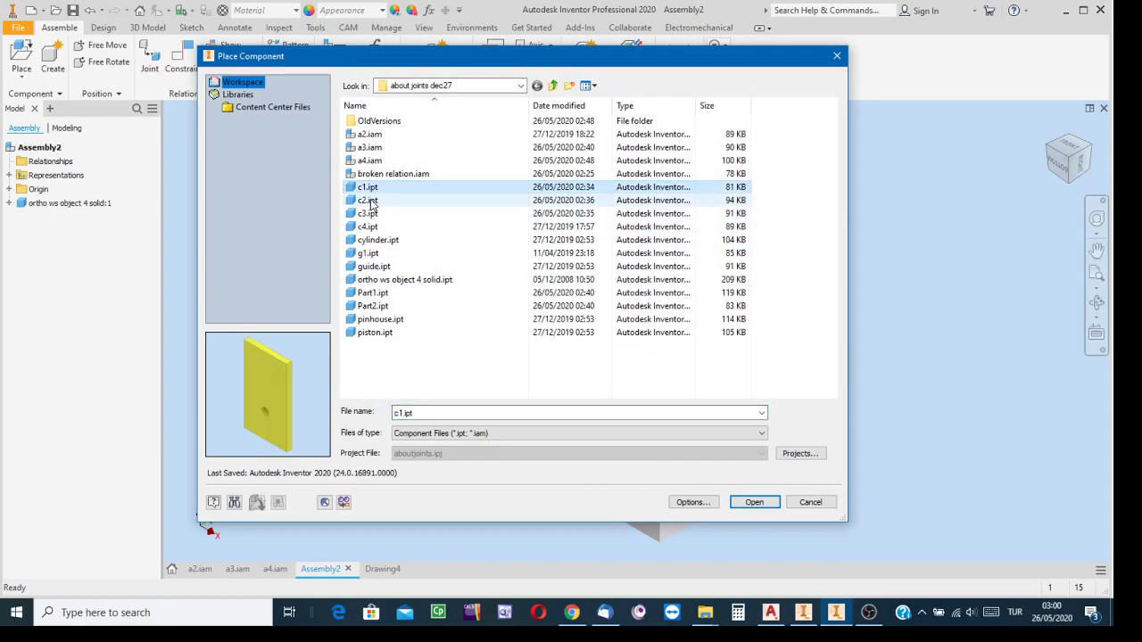
pyautogui.click(369, 201)
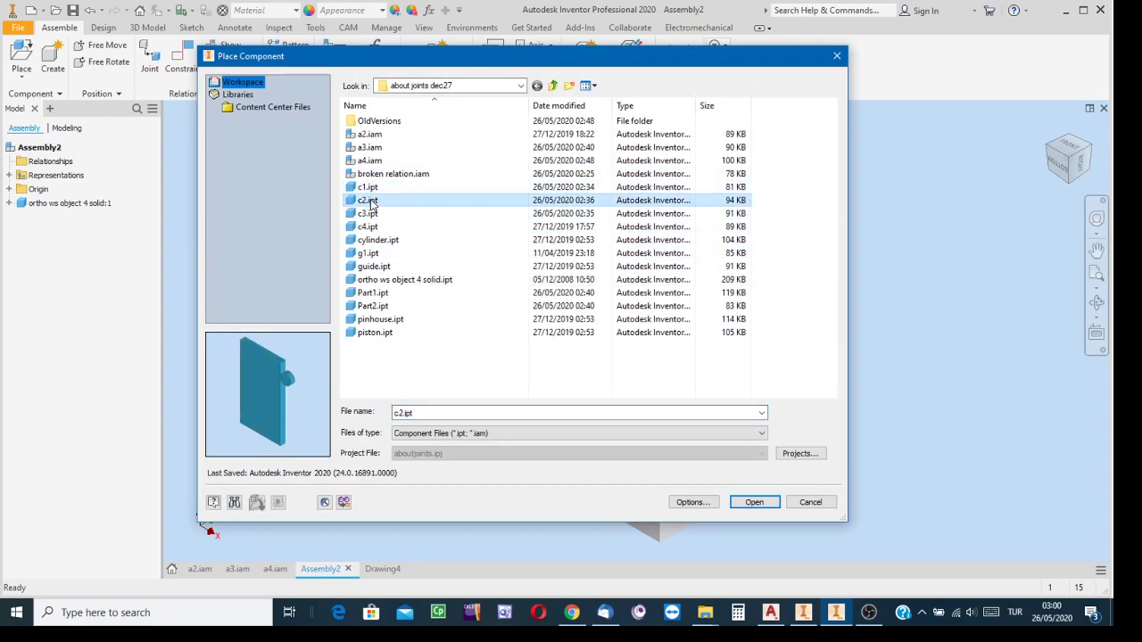
pyautogui.click(754, 502)
pyautogui.scroll(-2, 463, 385)
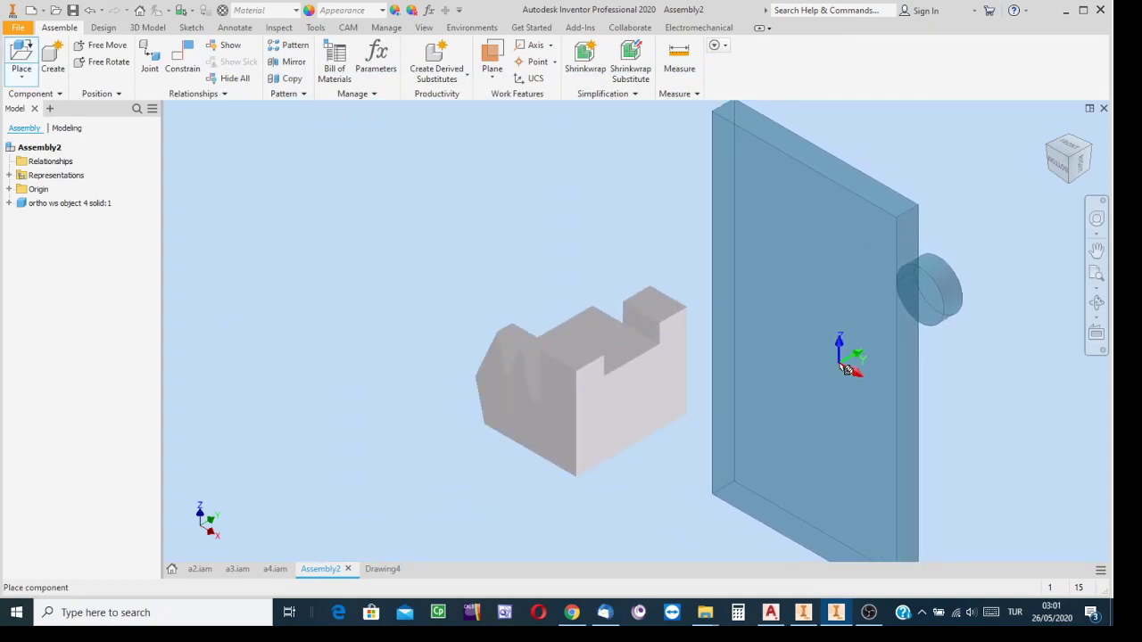
pyautogui.click(845, 367)
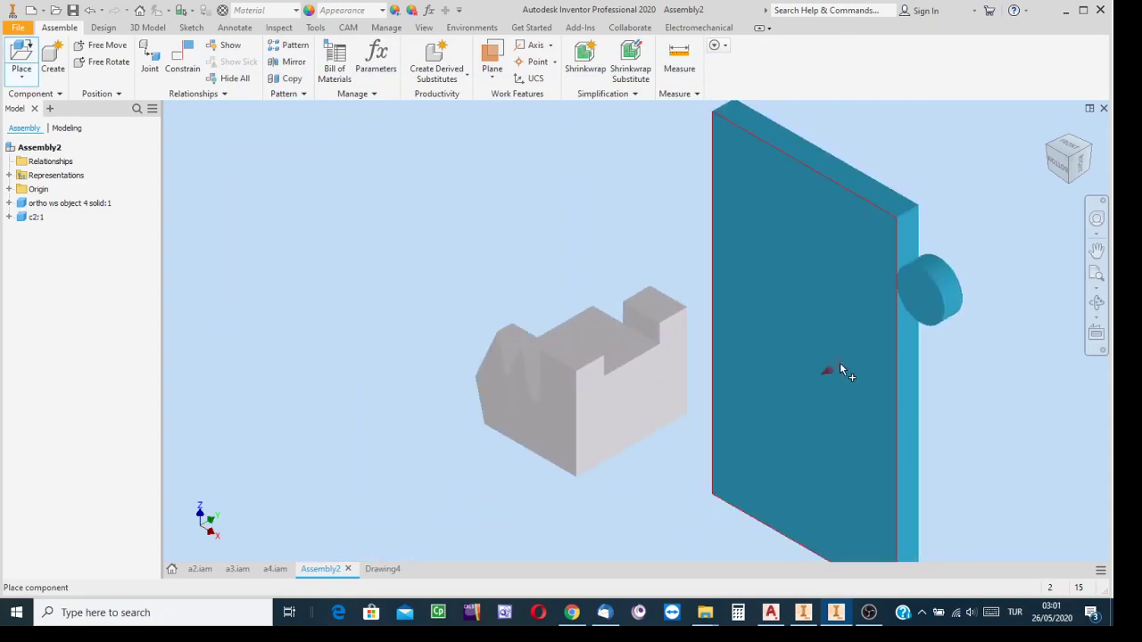
pyautogui.rightClick(840, 363)
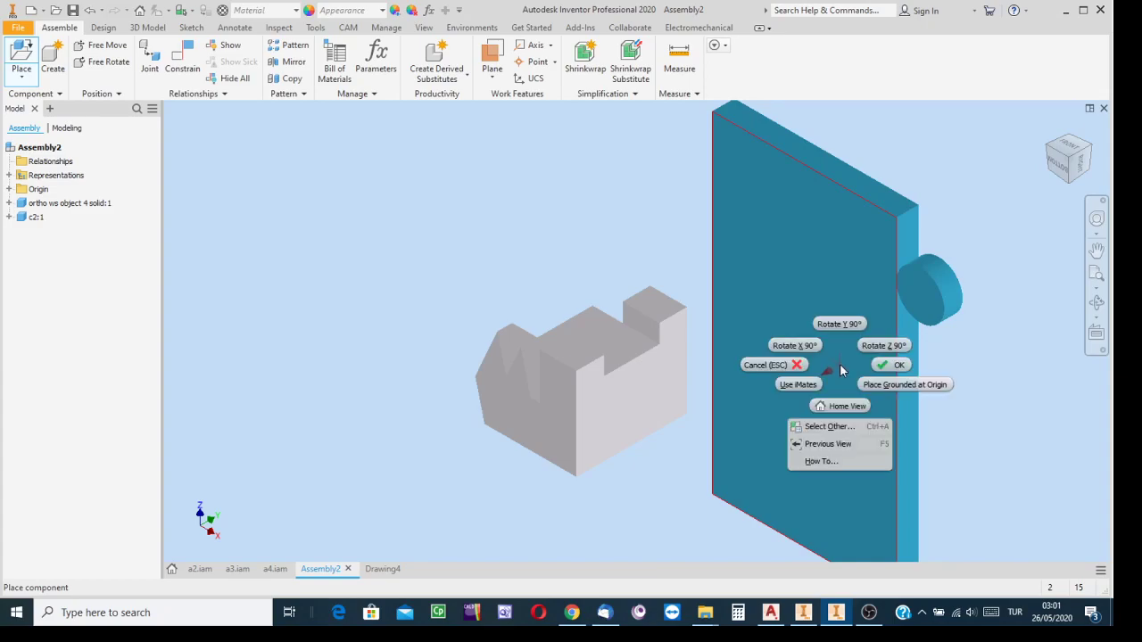
pyautogui.click(880, 366)
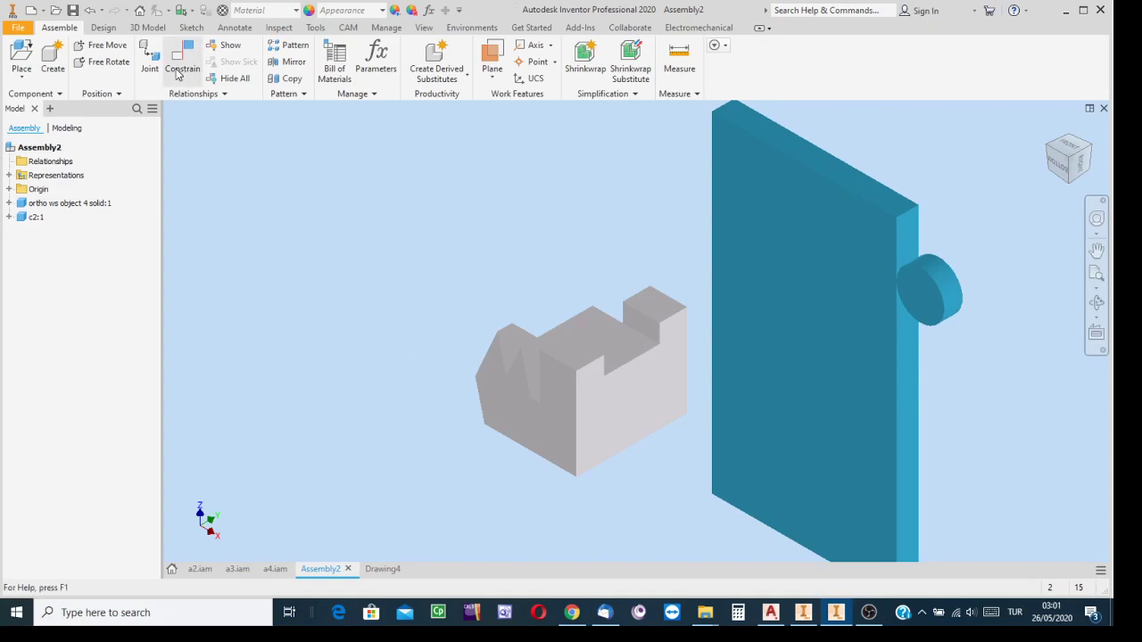
# Set the assembly's visual style to Shaded with Edges
pyautogui.click(424, 27)
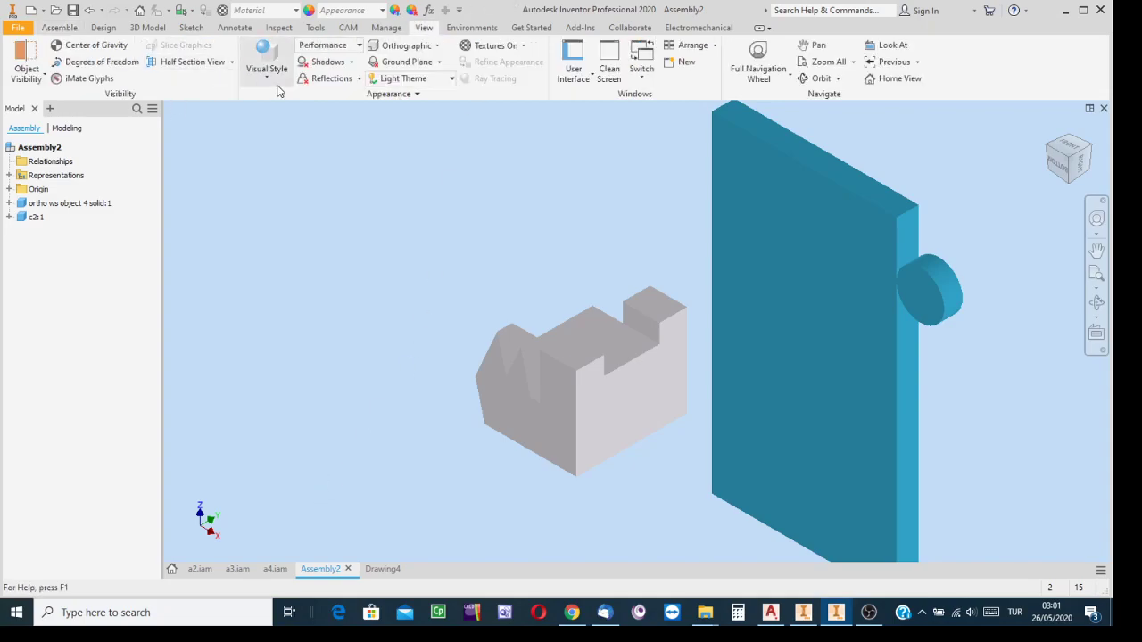
pyautogui.click(273, 79)
pyautogui.click(287, 155)
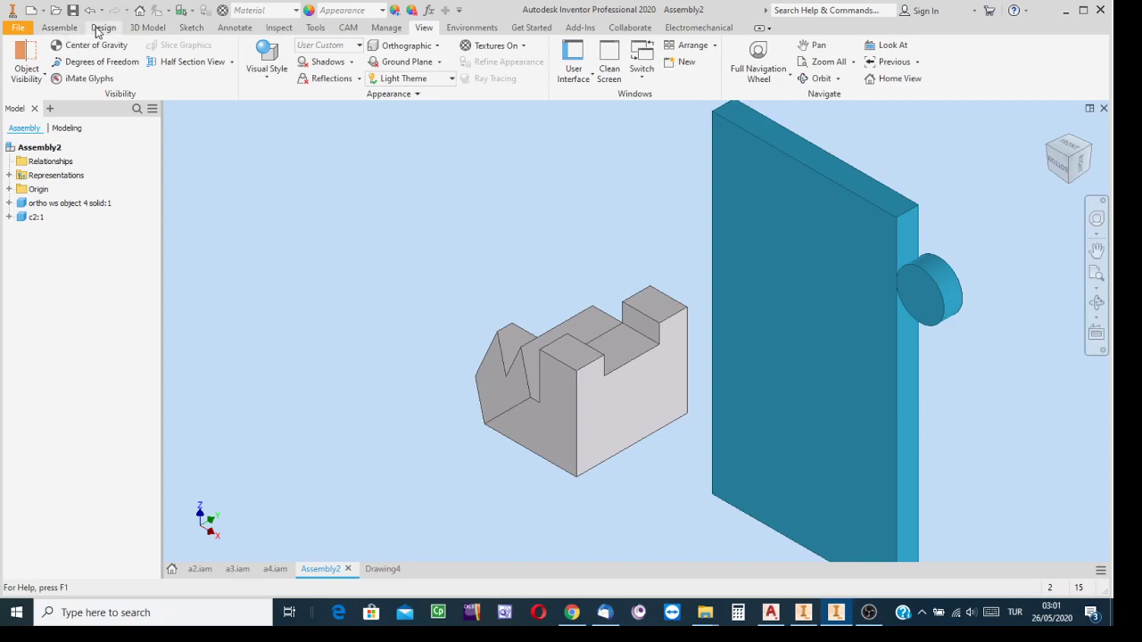
pyautogui.click(63, 28)
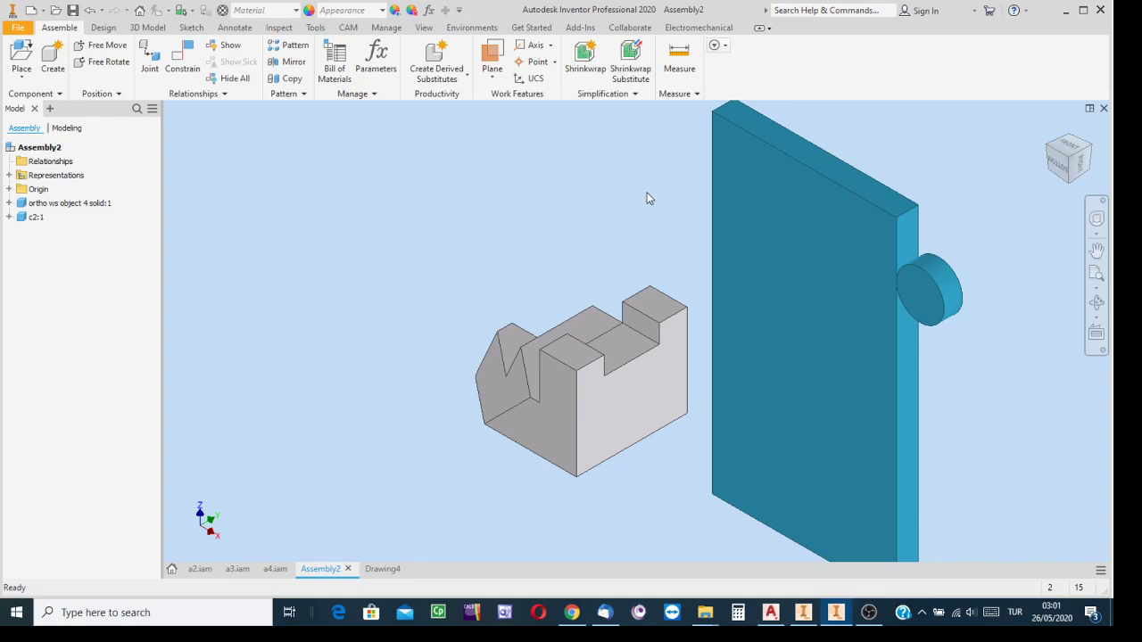
pyautogui.click(192, 72)
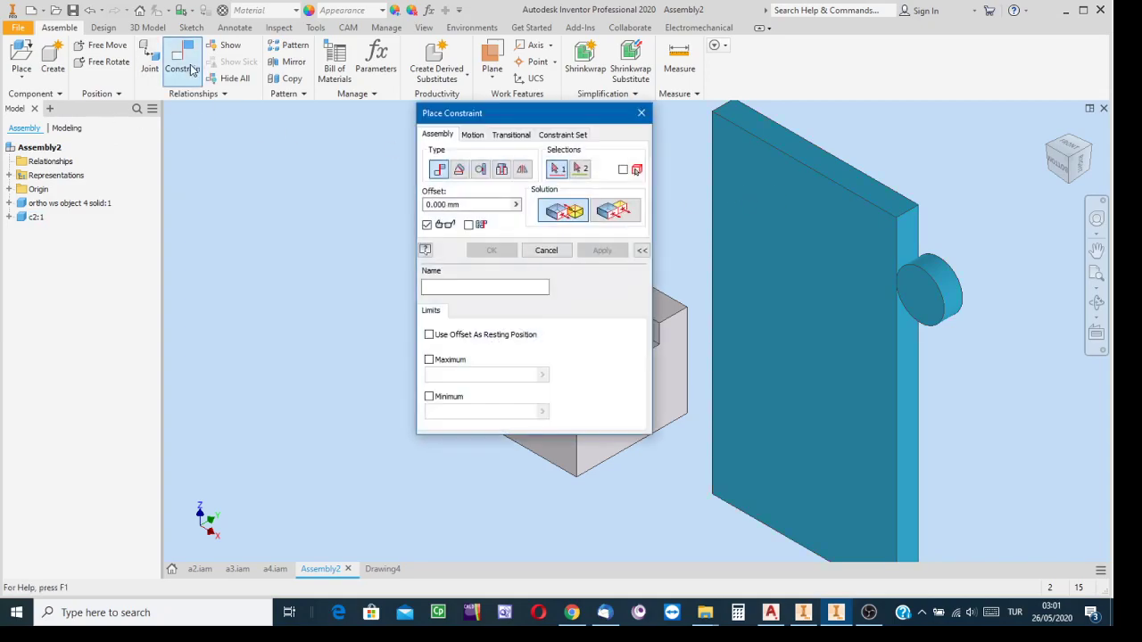
pyautogui.moveTo(517, 119); pyautogui.dragTo(236, 148)
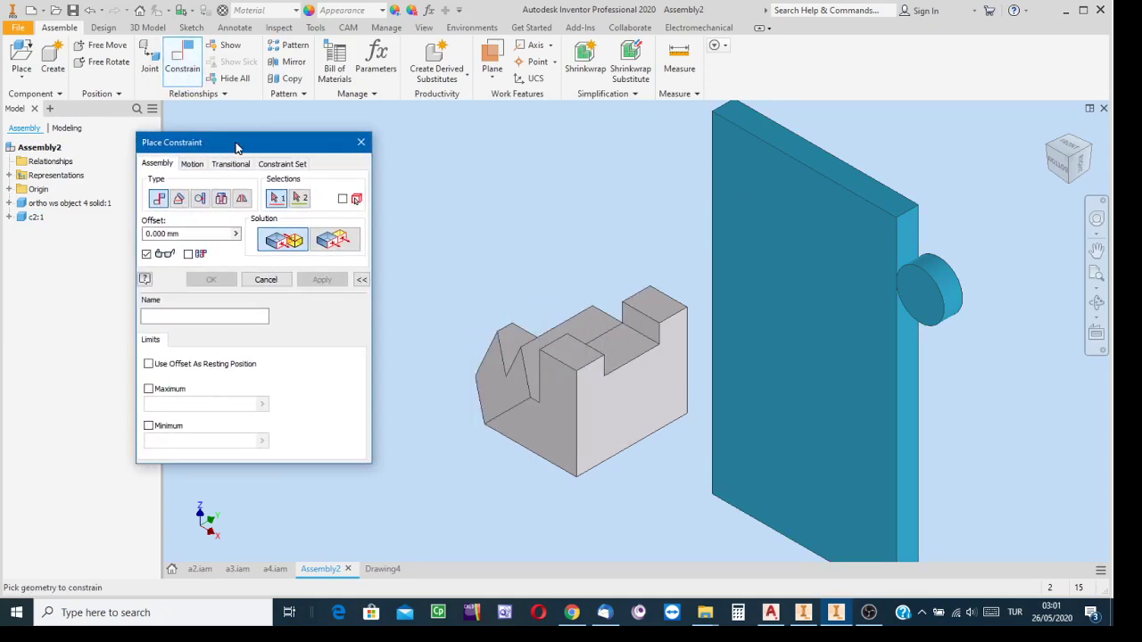
pyautogui.click(585, 362)
pyautogui.click(364, 142)
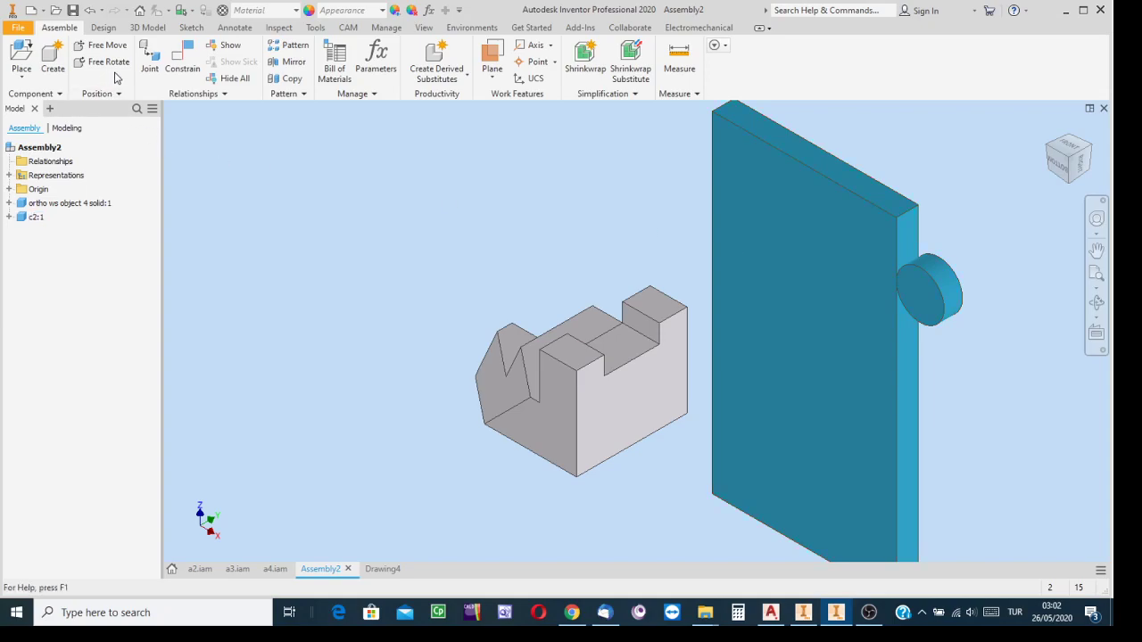
# Free-rotate the c2 plate to a tilted orientation with its cylindrical boss at the lower end
pyautogui.rightClick(763, 283)
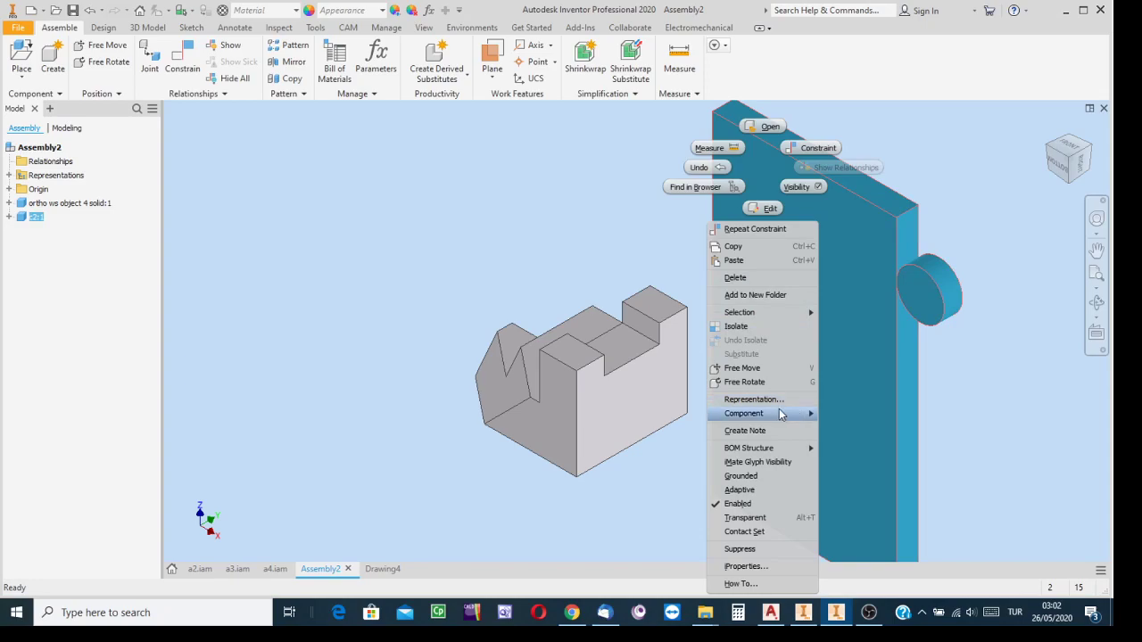
pyautogui.click(477, 241)
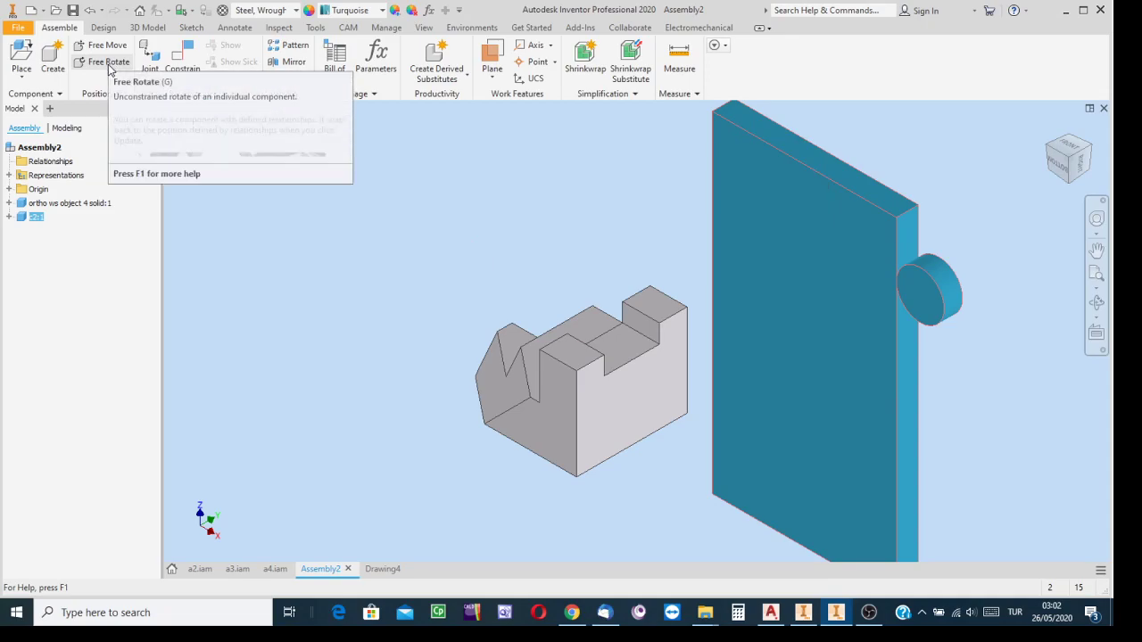
pyautogui.click(109, 70)
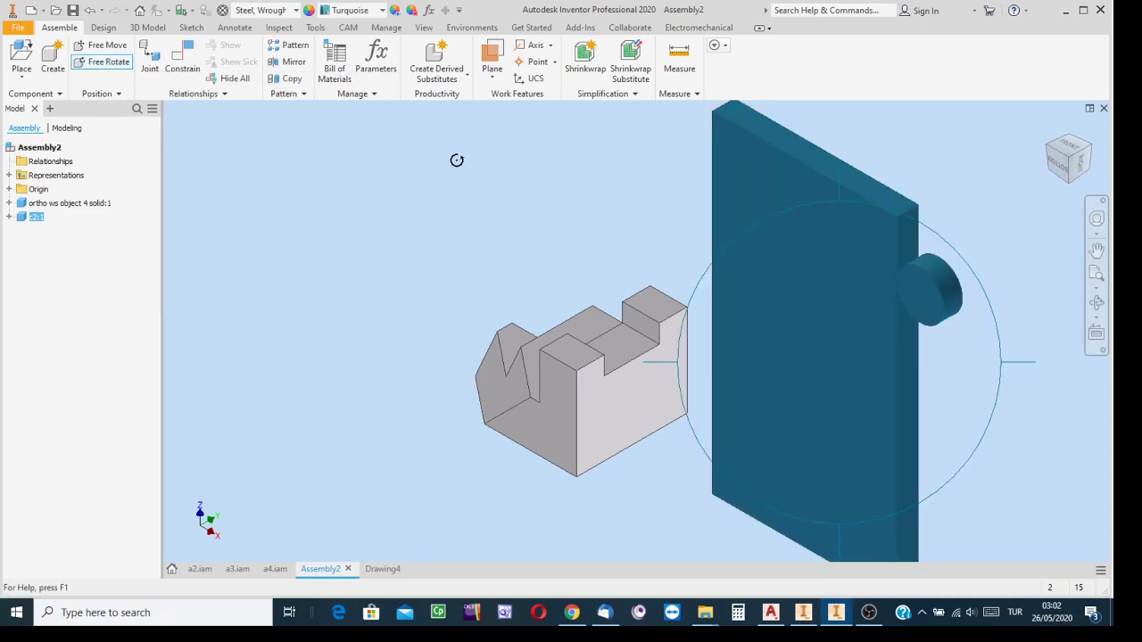
pyautogui.moveTo(833, 226); pyautogui.dragTo(846, 272)
pyautogui.press('Escape')
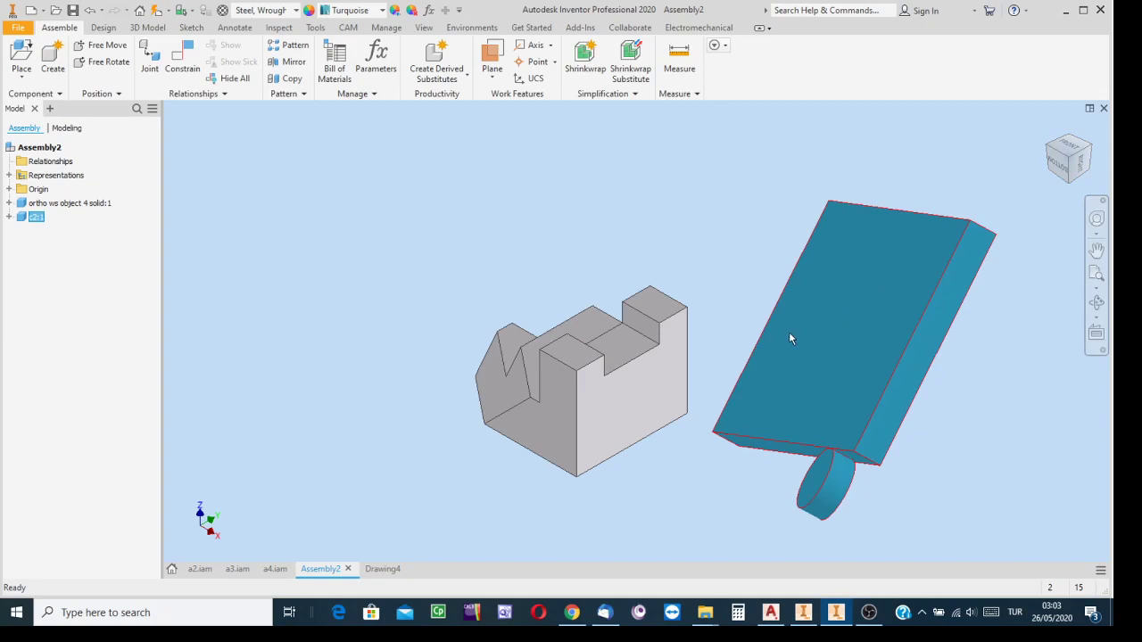
# Try to mate the c2 plate's large face to the stepped solid's side face, checking the fit from the right, front and left
pyautogui.click(184, 57)
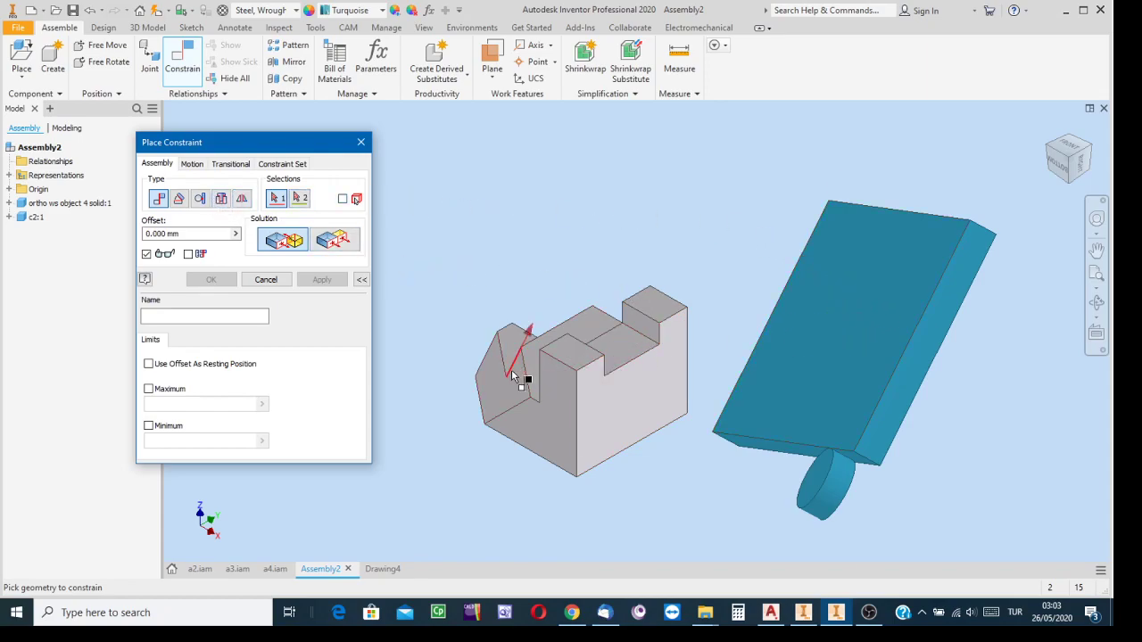
pyautogui.click(846, 346)
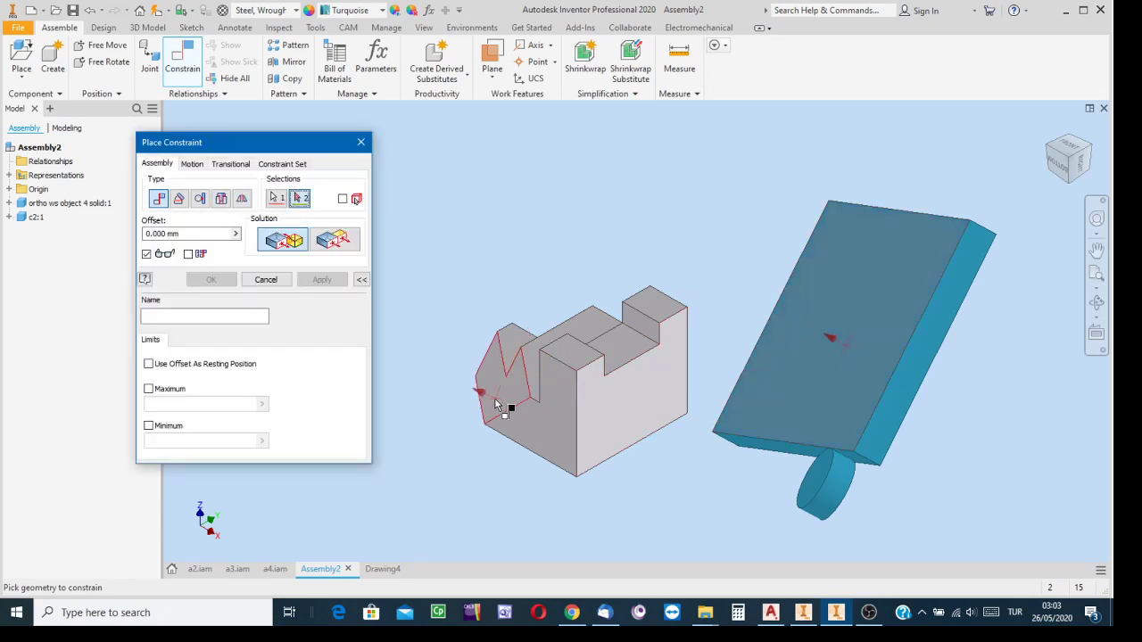
pyautogui.click(550, 426)
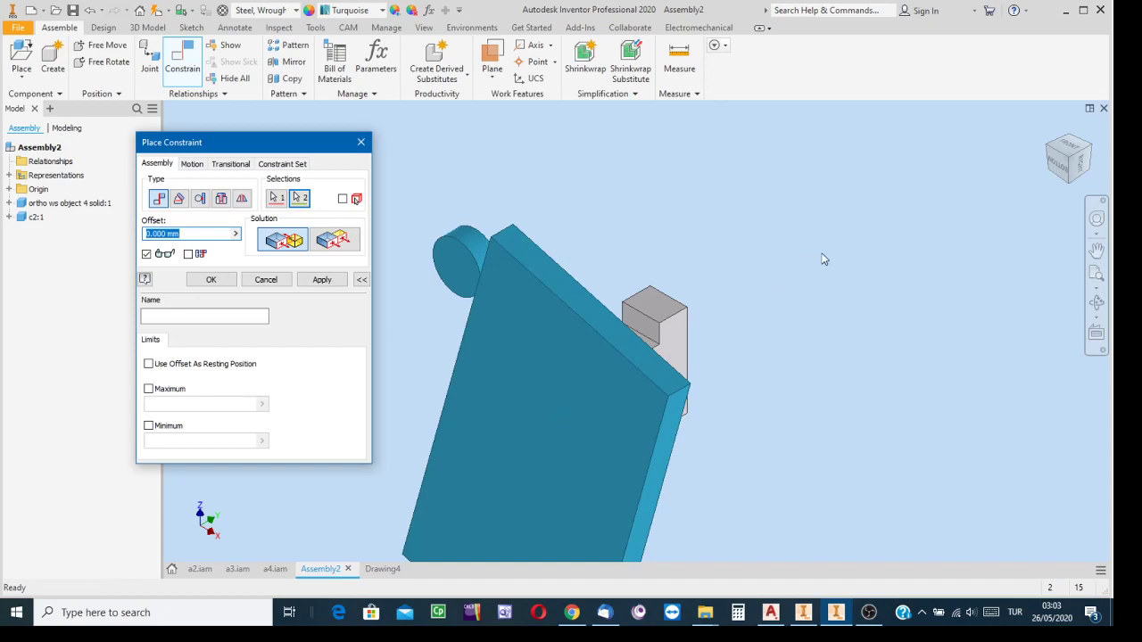
pyautogui.click(1084, 157)
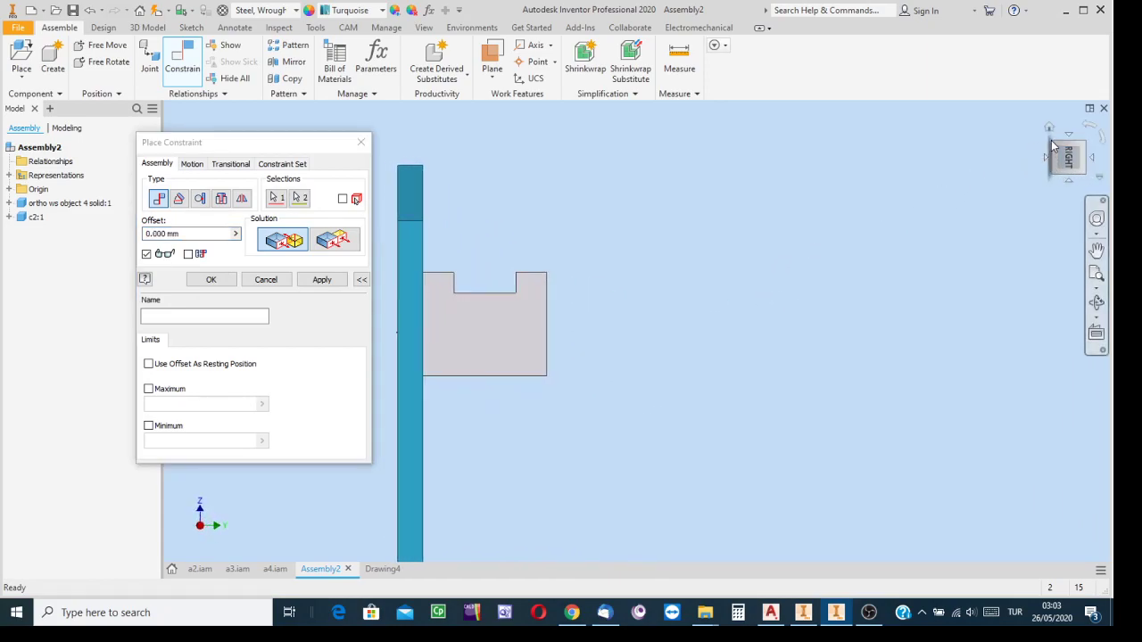
pyautogui.click(1049, 161)
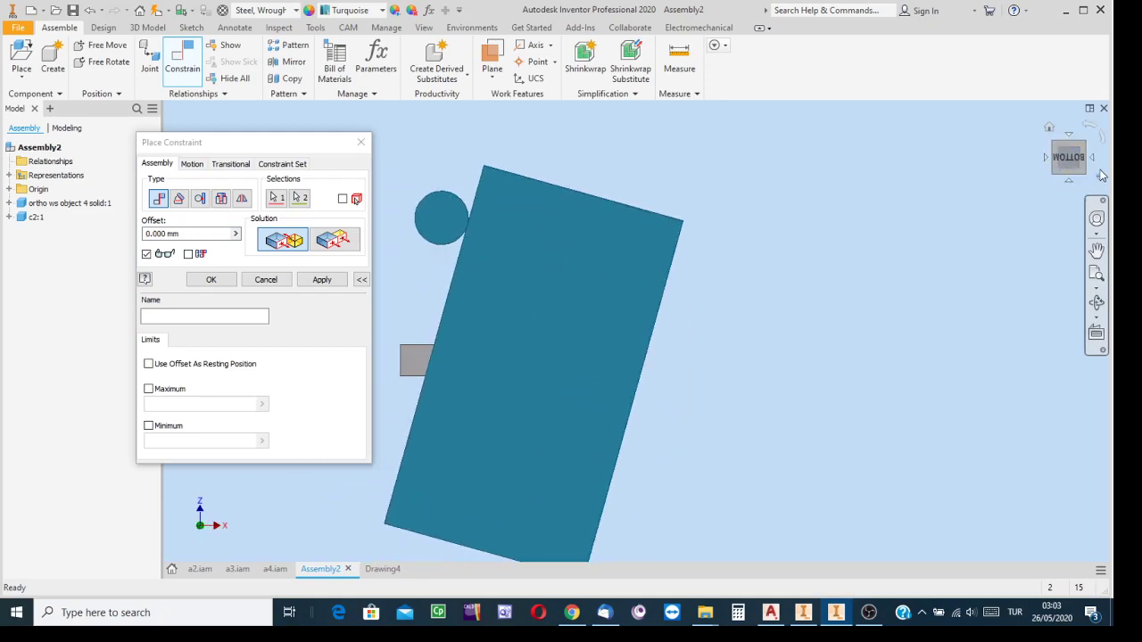
pyautogui.click(1046, 158)
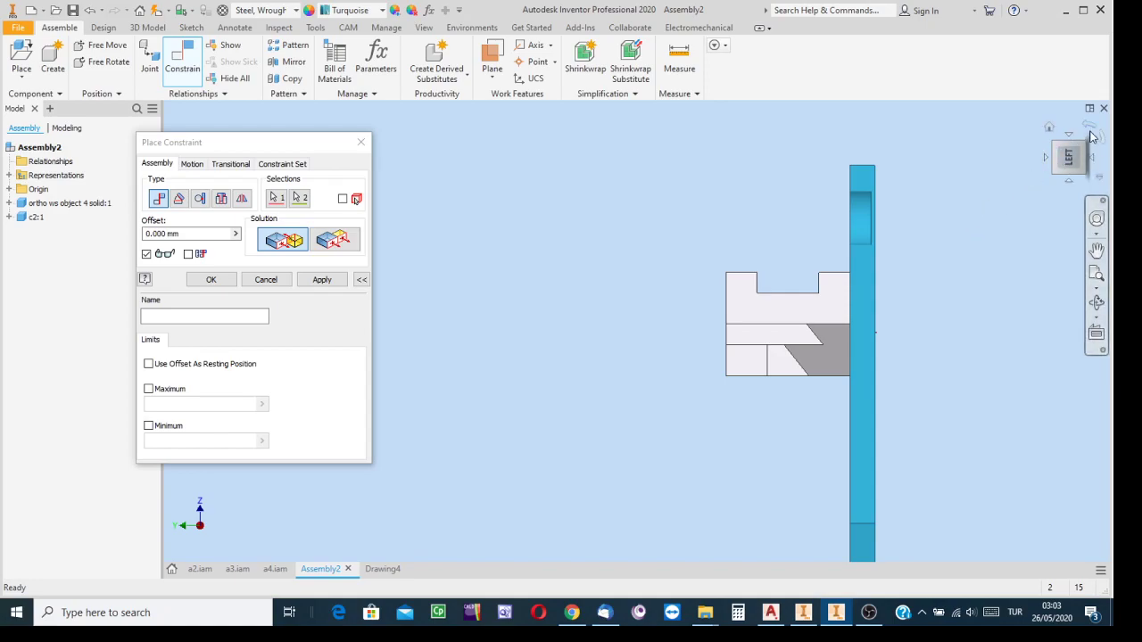
pyautogui.click(1086, 152)
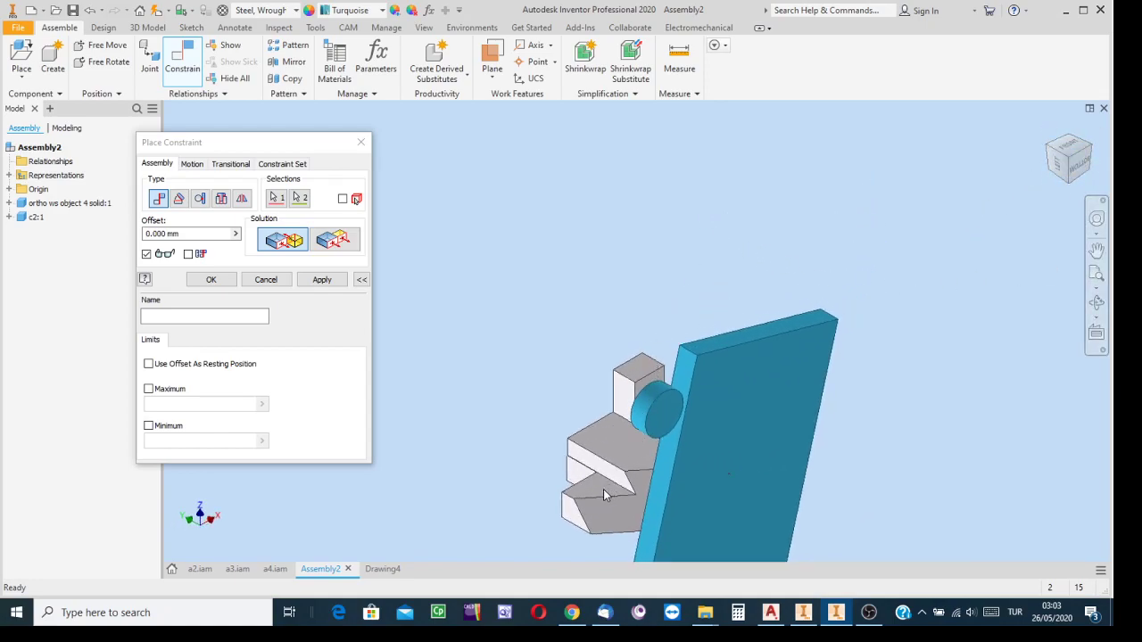
pyautogui.click(266, 280)
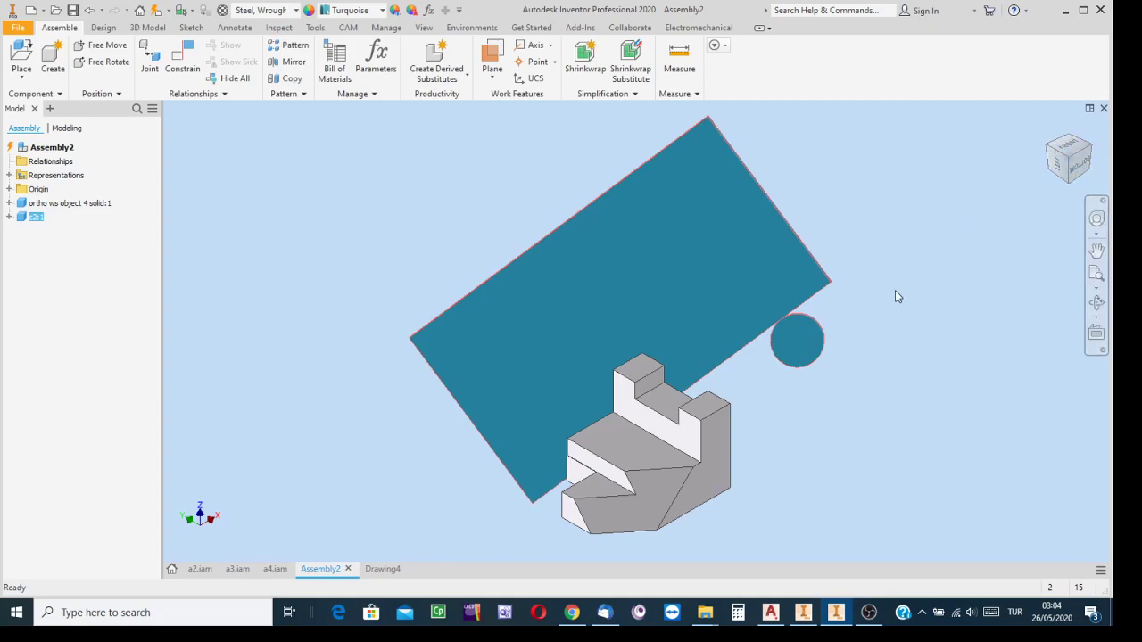
# Mate the stepped solid's end face beside its sloped corner to the reoriented c2 plate's large face with 0.000 mm offset
pyautogui.click(182, 61)
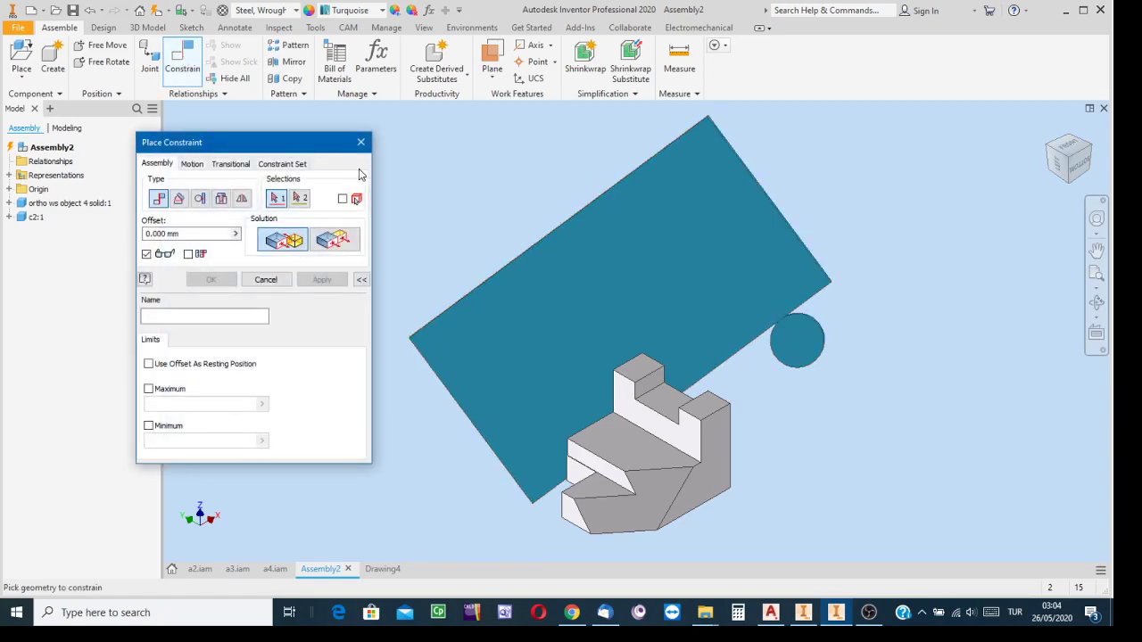
pyautogui.click(720, 467)
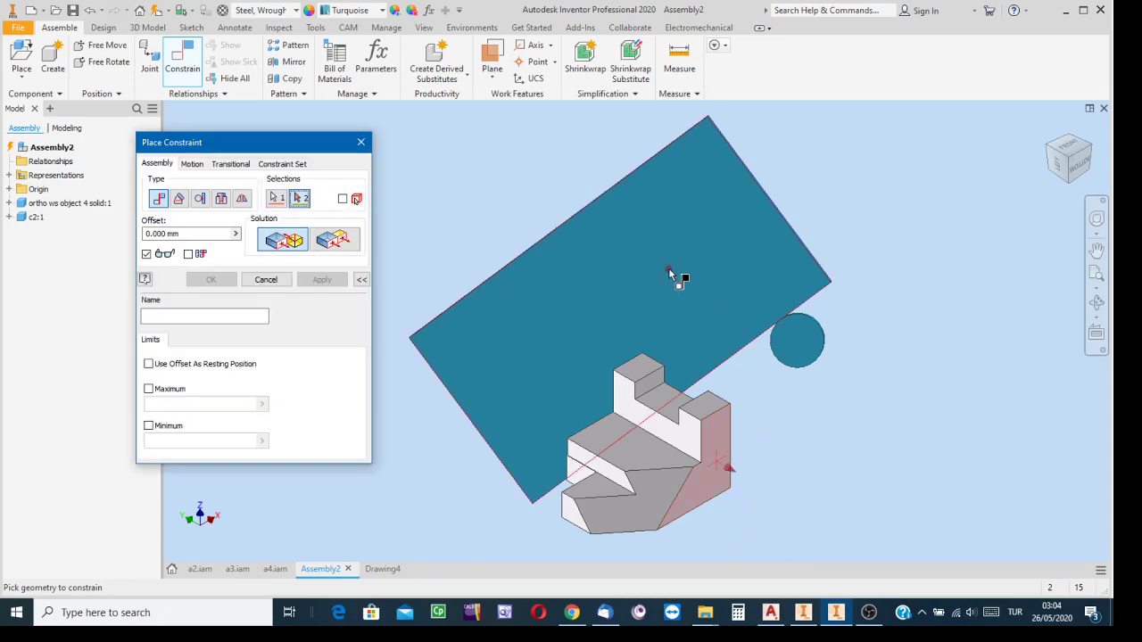
pyautogui.click(644, 276)
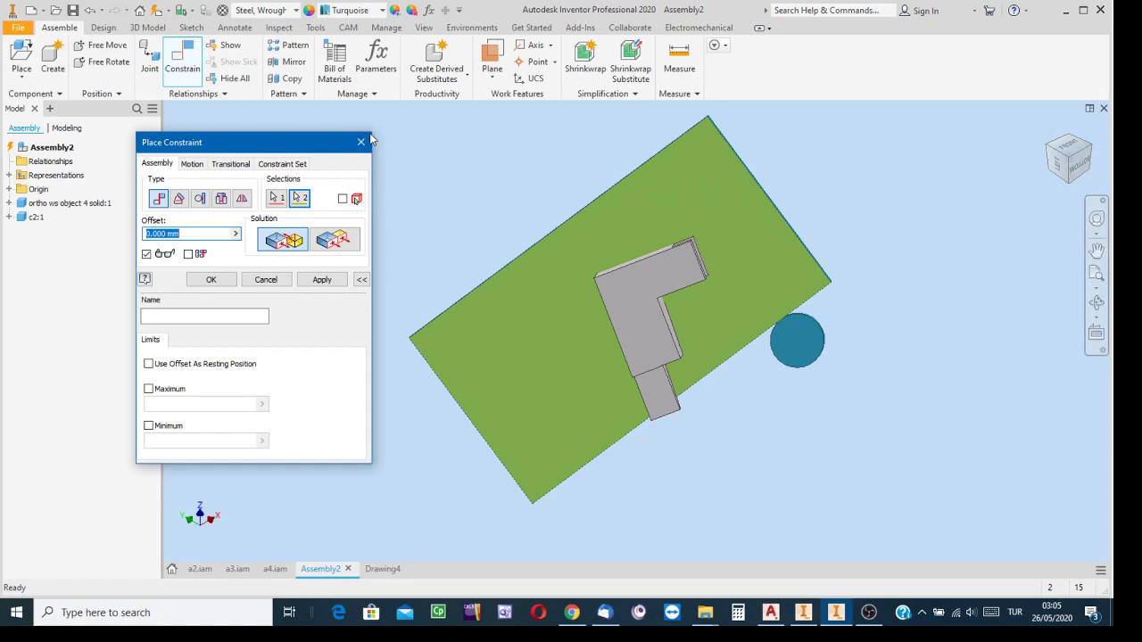
pyautogui.click(321, 280)
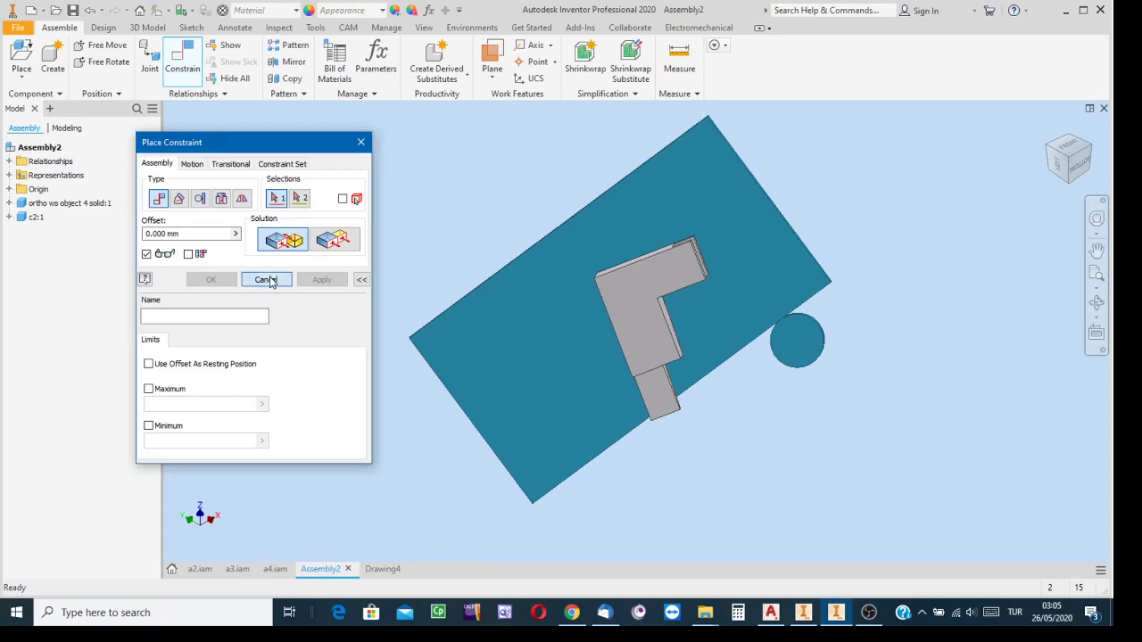
pyautogui.click(269, 280)
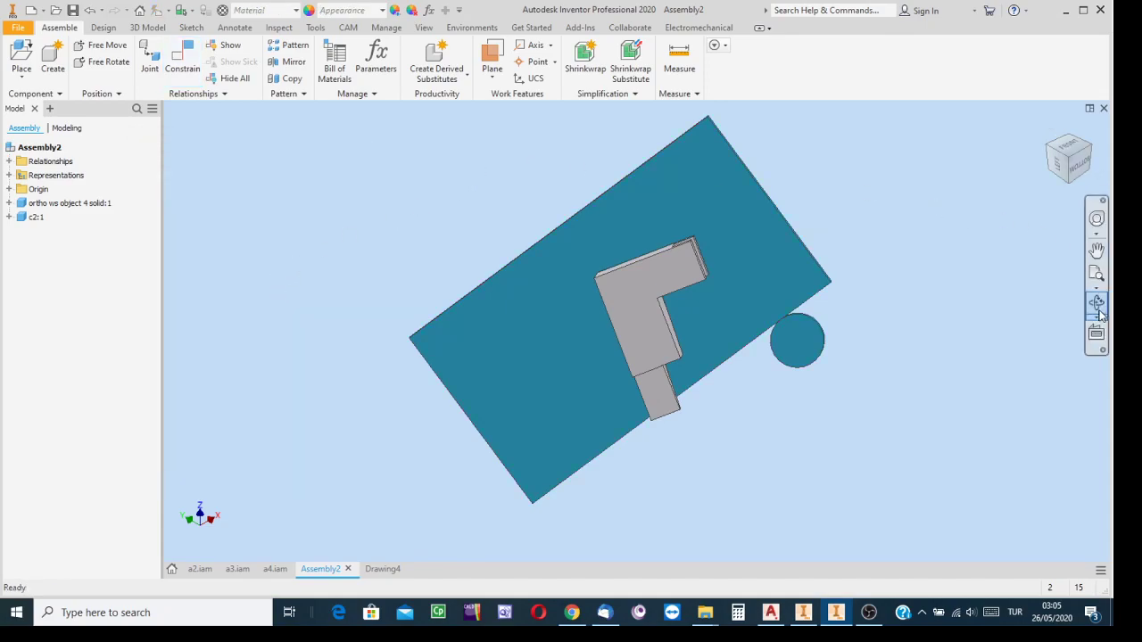
pyautogui.click(1084, 170)
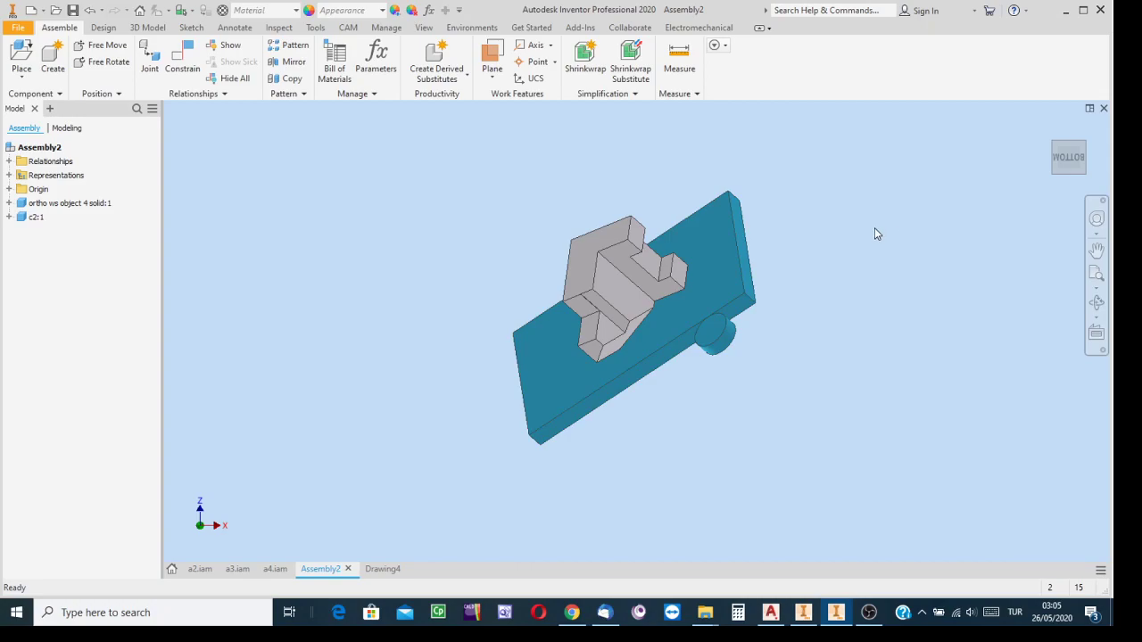
pyautogui.moveTo(1054, 157)
# Create a new drawing from the metric ISO.idw template and start a base view of Assembly2
pyautogui.click(29, 14)
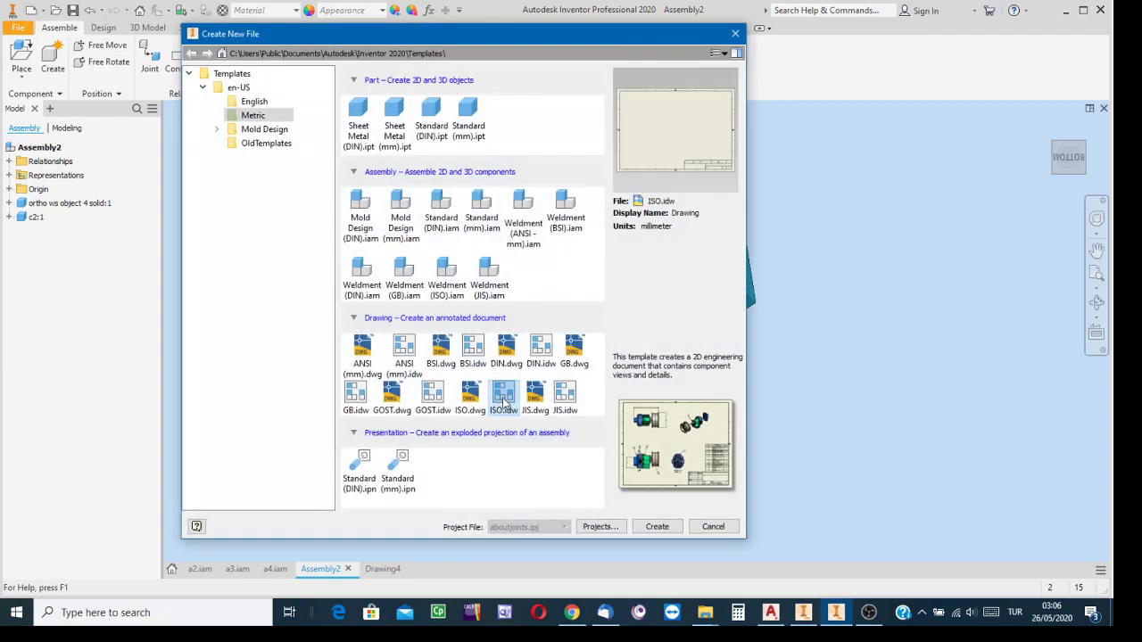
pyautogui.click(657, 527)
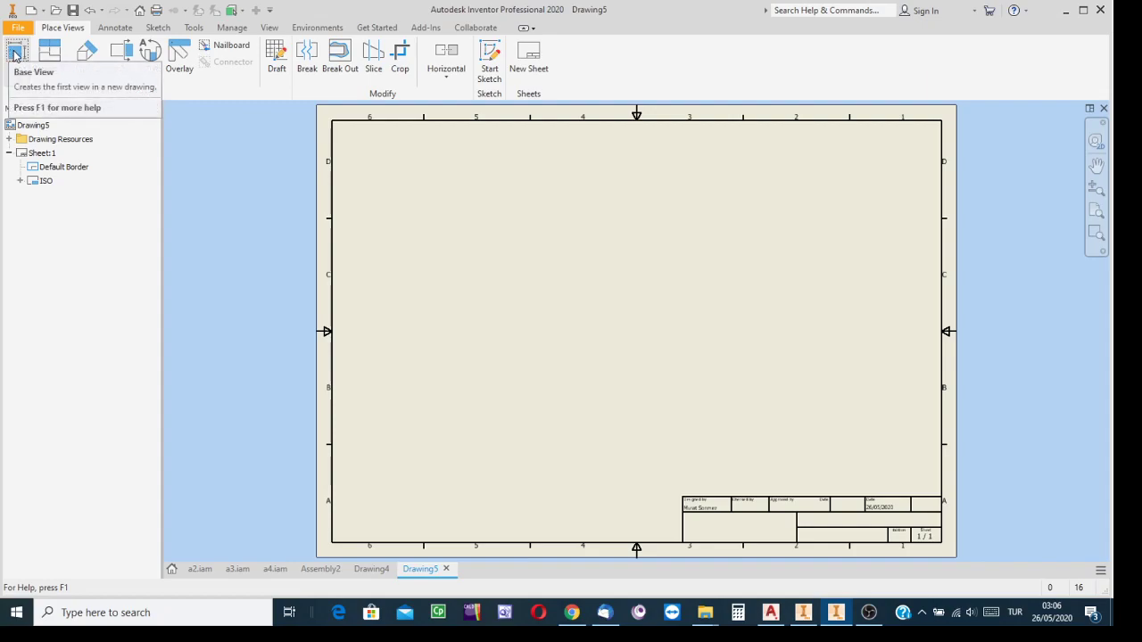
pyautogui.click(20, 55)
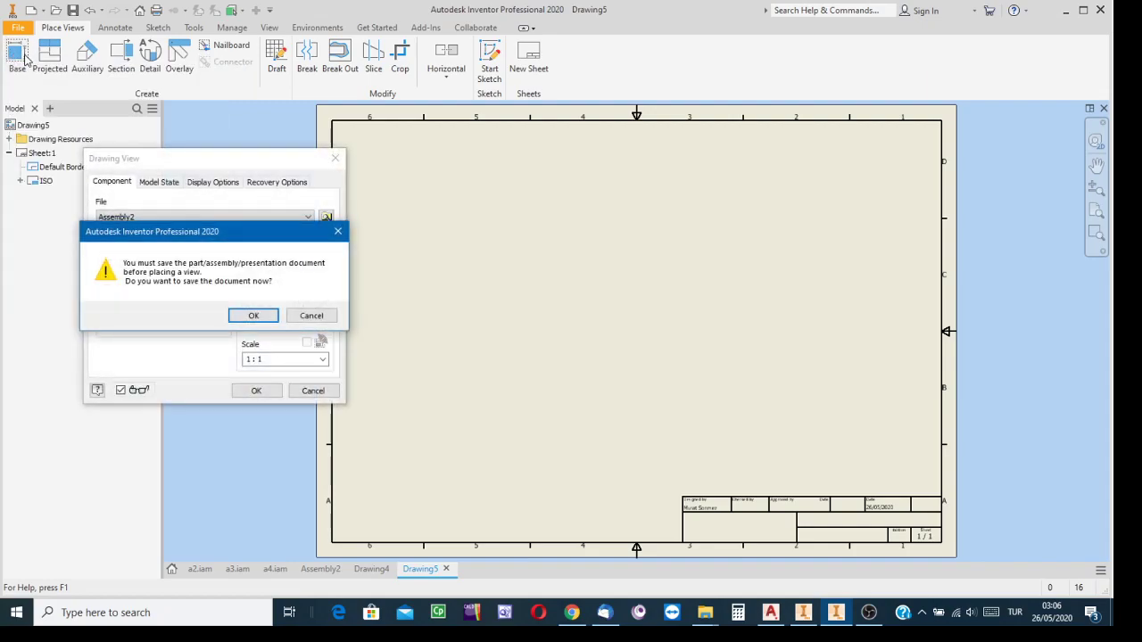
# Save the assembly as broken relation.iam, replacing the existing file, and include all its dependent parts in the save
pyautogui.click(265, 316)
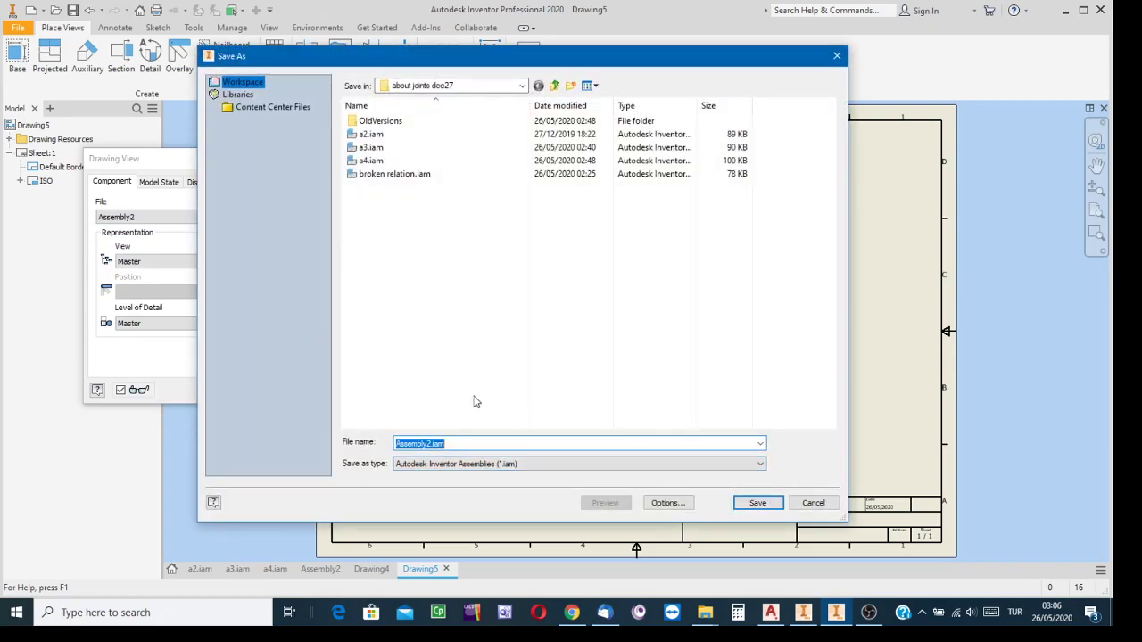
pyautogui.click(394, 174)
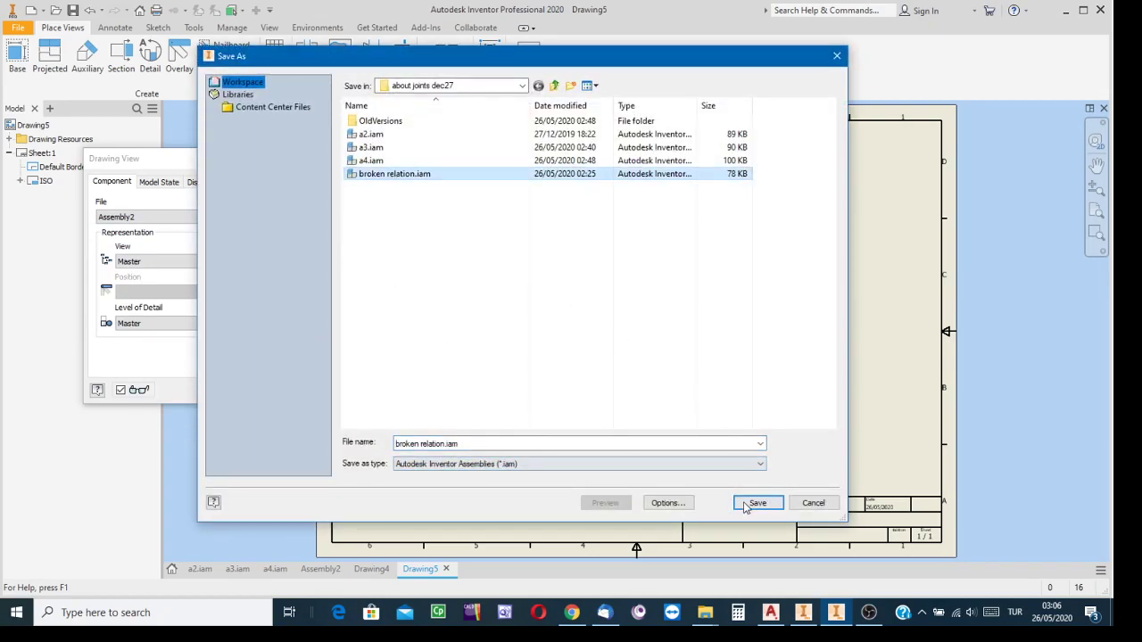
pyautogui.click(755, 503)
pyautogui.click(588, 306)
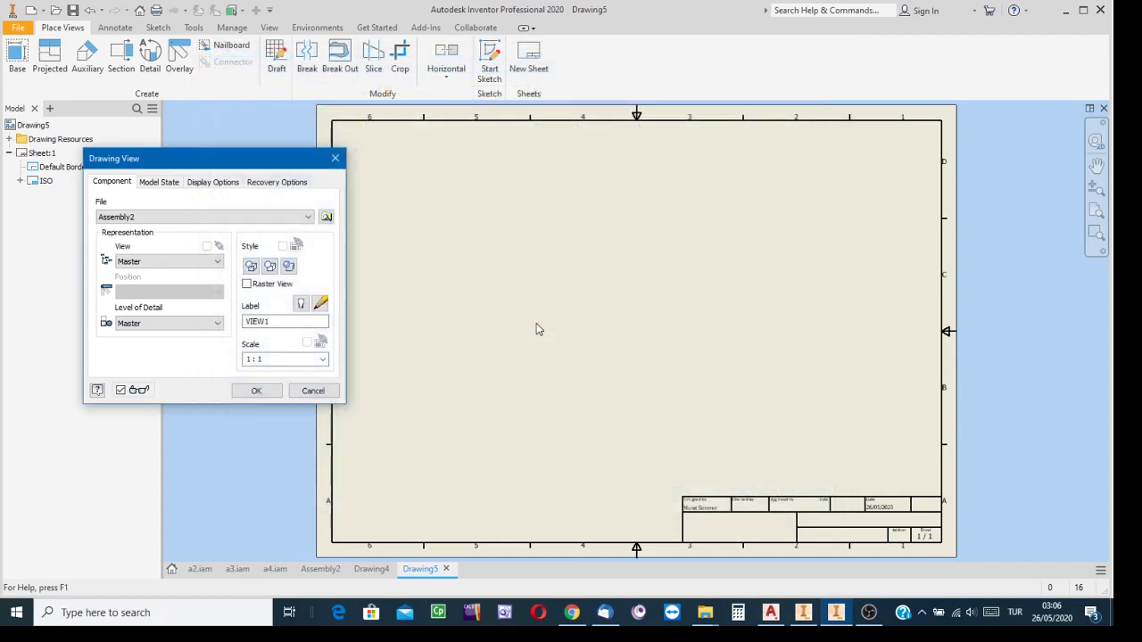
pyautogui.click(286, 350)
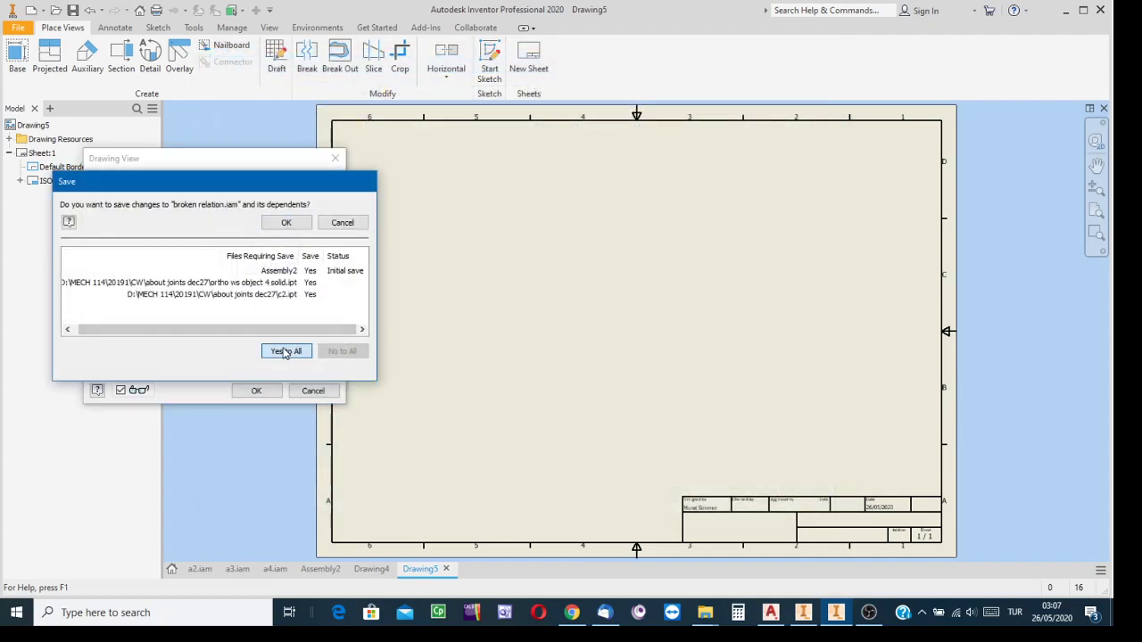
pyautogui.click(286, 225)
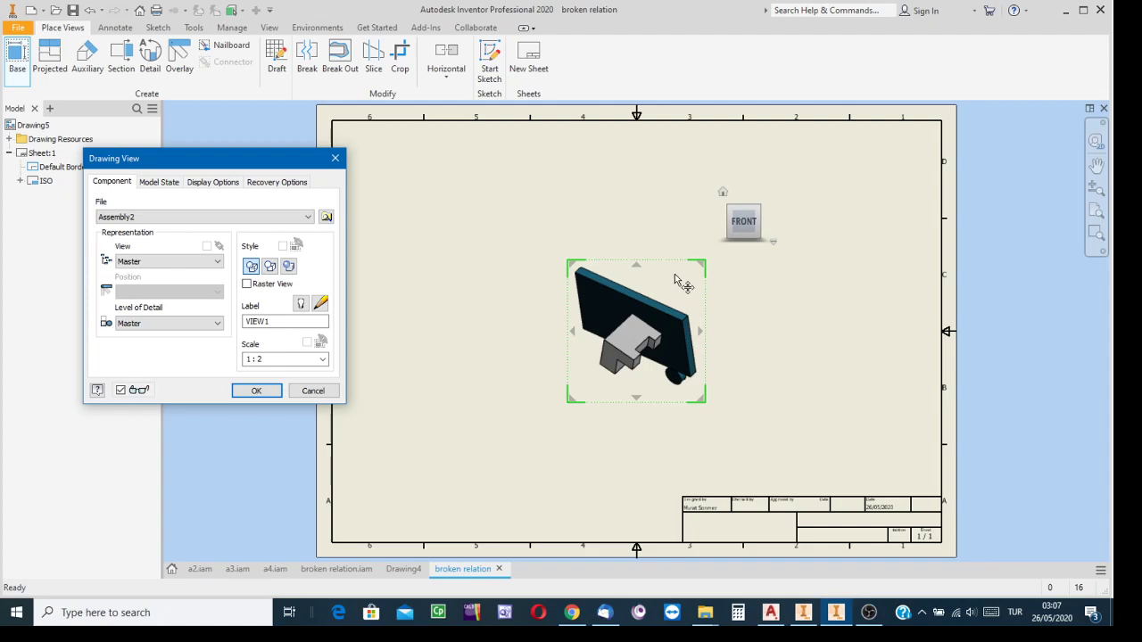
# Try the home and front orientations for the base view, and move it to the sheet's upper-left area
pyautogui.click(723, 194)
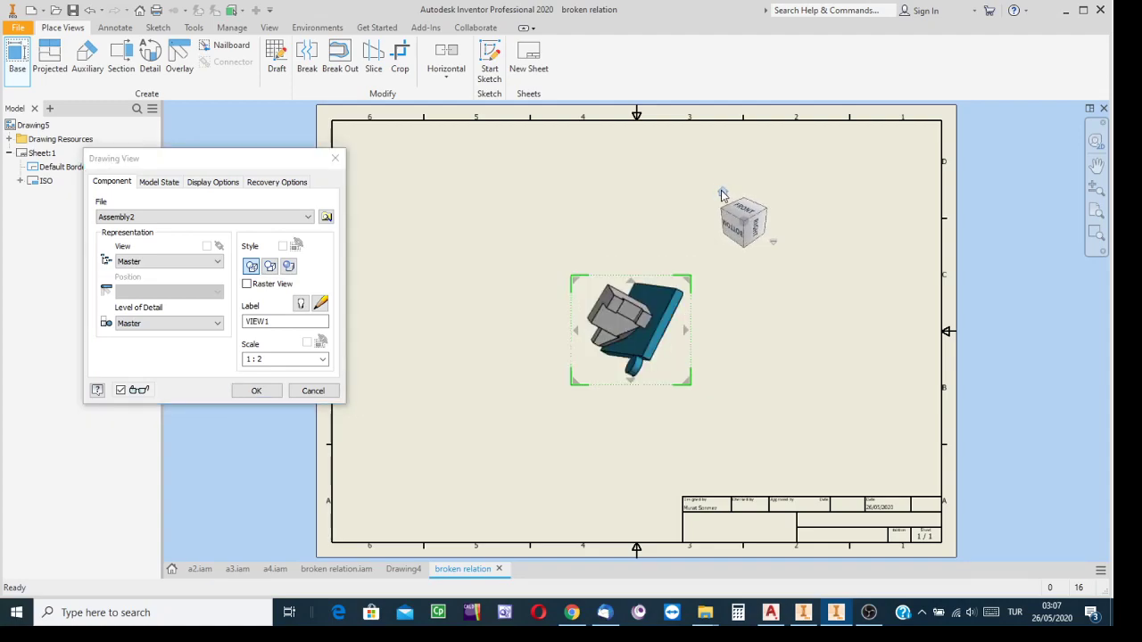
pyautogui.click(722, 232)
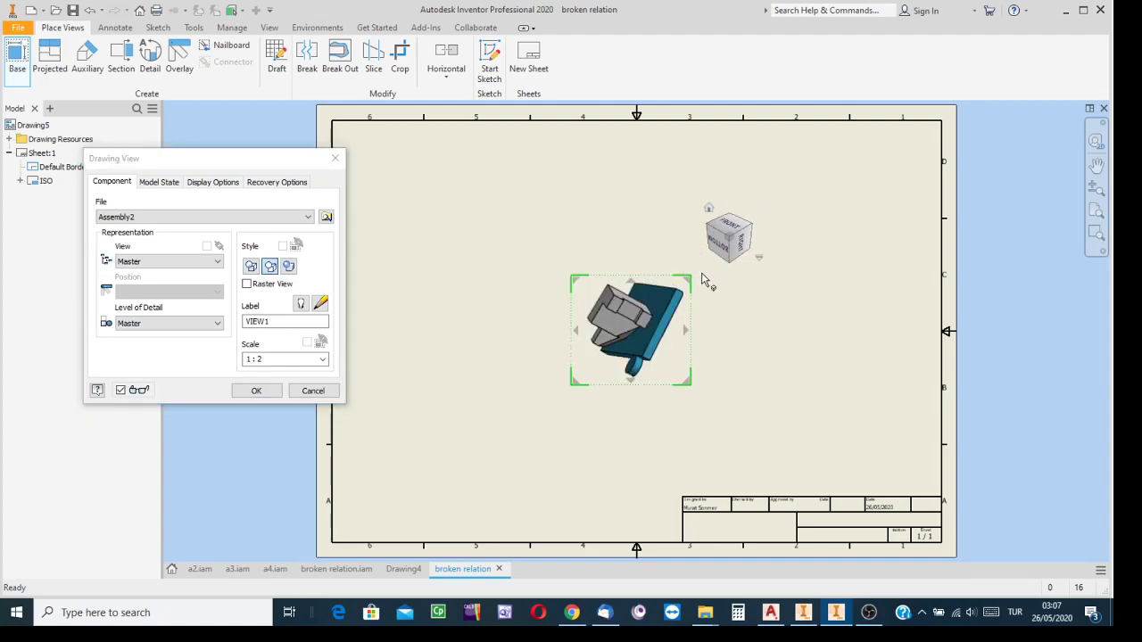
pyautogui.click(730, 228)
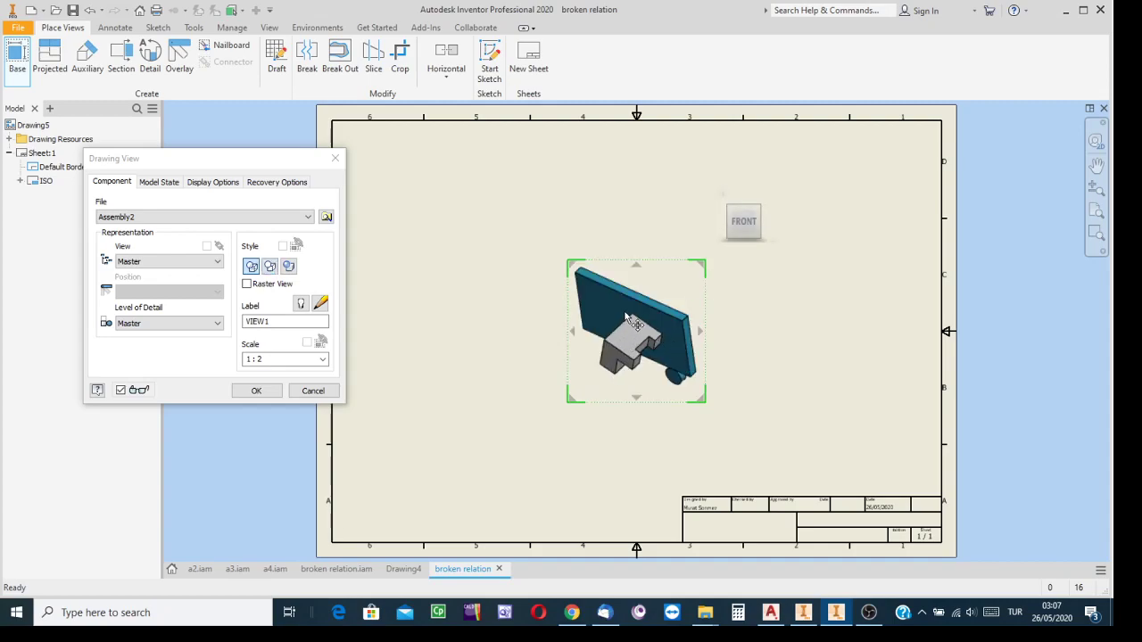
pyautogui.moveTo(627, 317); pyautogui.dragTo(536, 264)
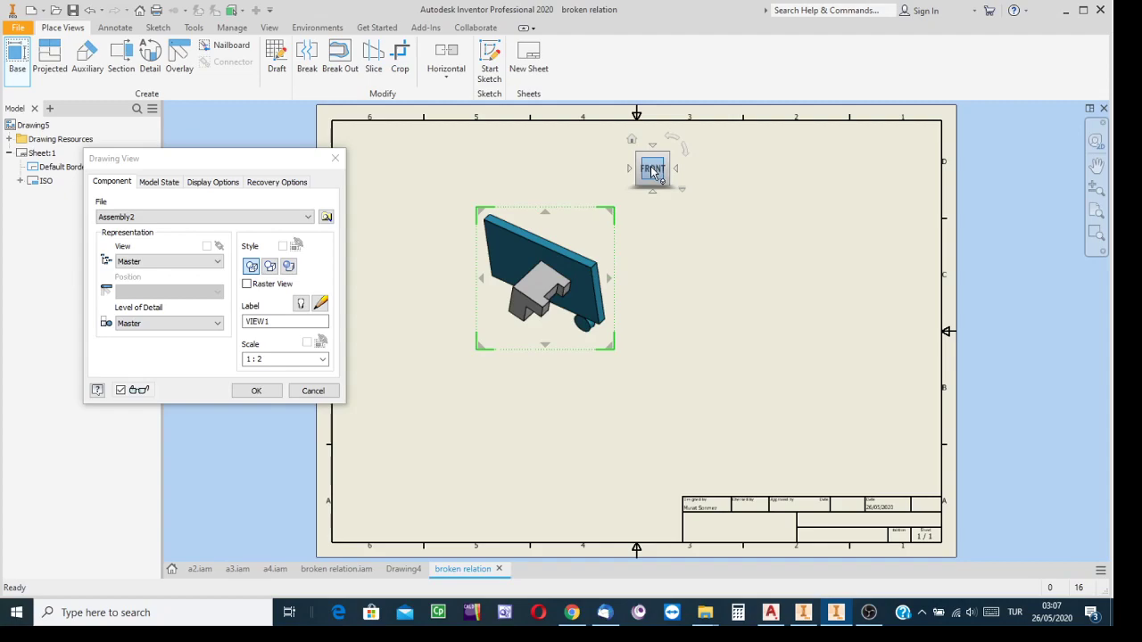
pyautogui.scroll(3, 558, 298)
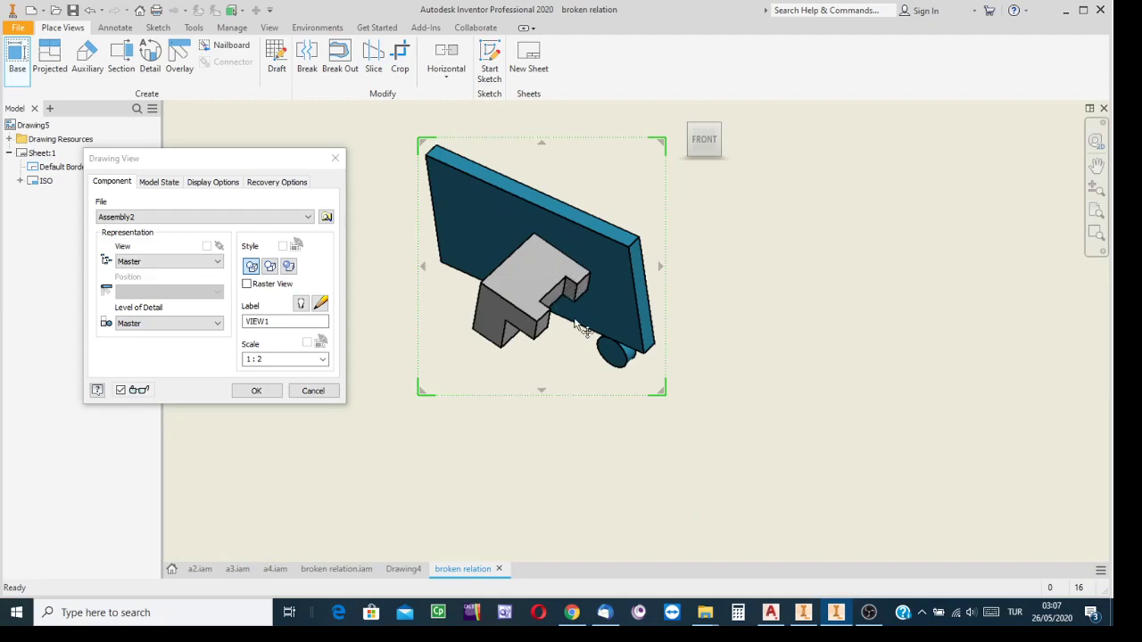
pyautogui.scroll(-5, 721, 329)
pyautogui.moveTo(725, 327)
pyautogui.mouseDown(button='middle')
pyautogui.moveTo(576, 306)
pyautogui.moveTo(612, 304)
pyautogui.mouseUp(button='middle')
# Reorient the base view preview to the left side and on to the top orientation
pyautogui.moveTo(614, 205)
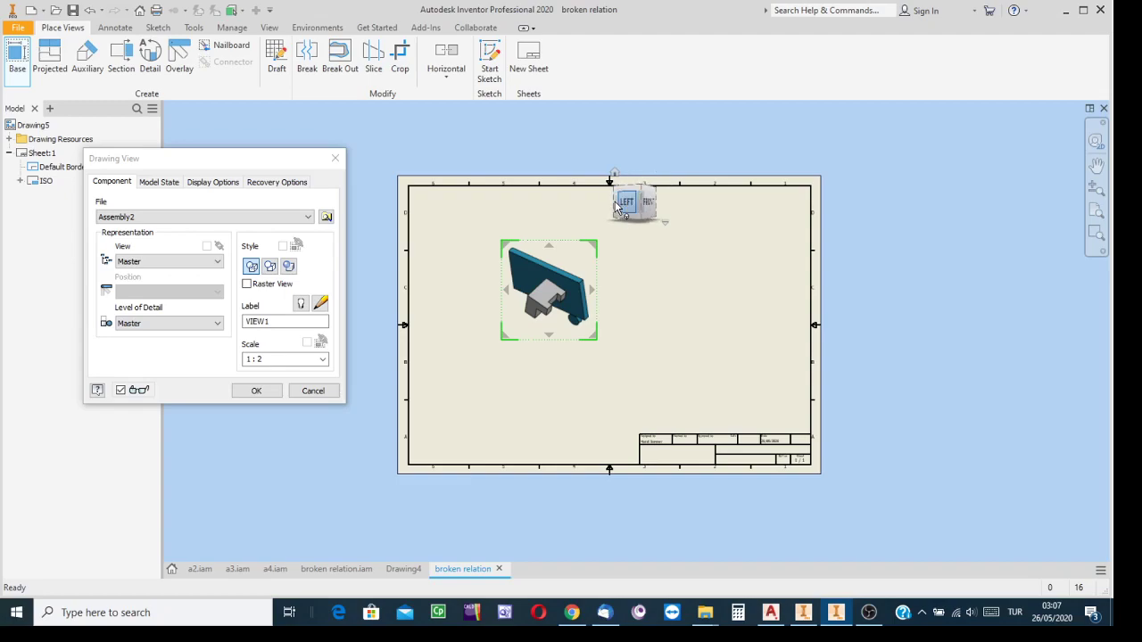
pyautogui.click(612, 202)
pyautogui.scroll(3, 563, 322)
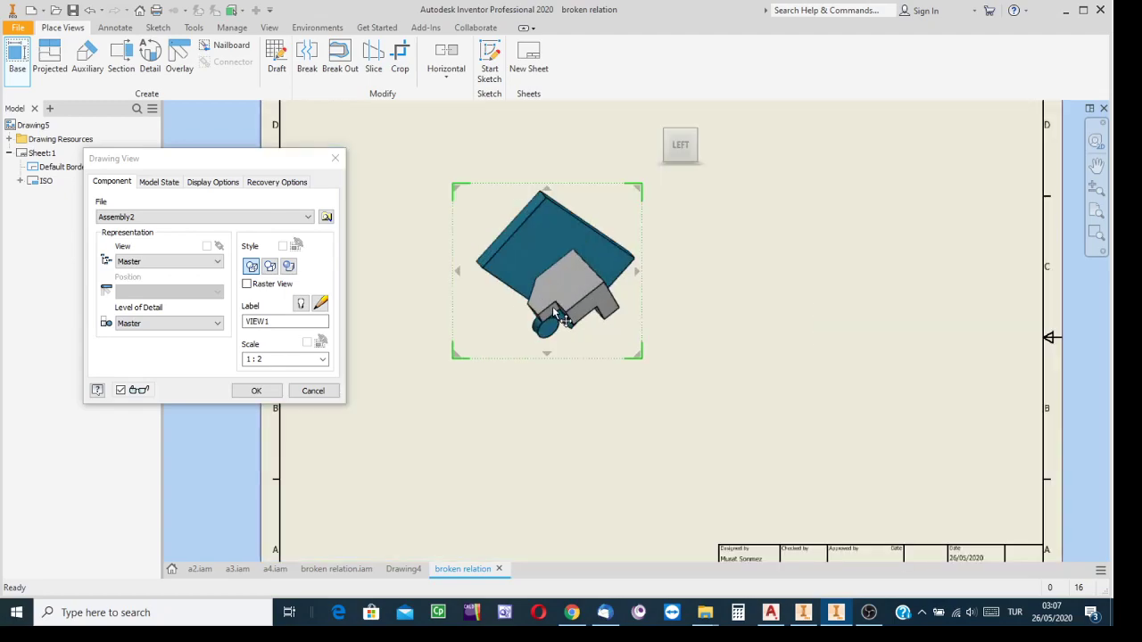
pyautogui.click(657, 144)
pyautogui.click(680, 124)
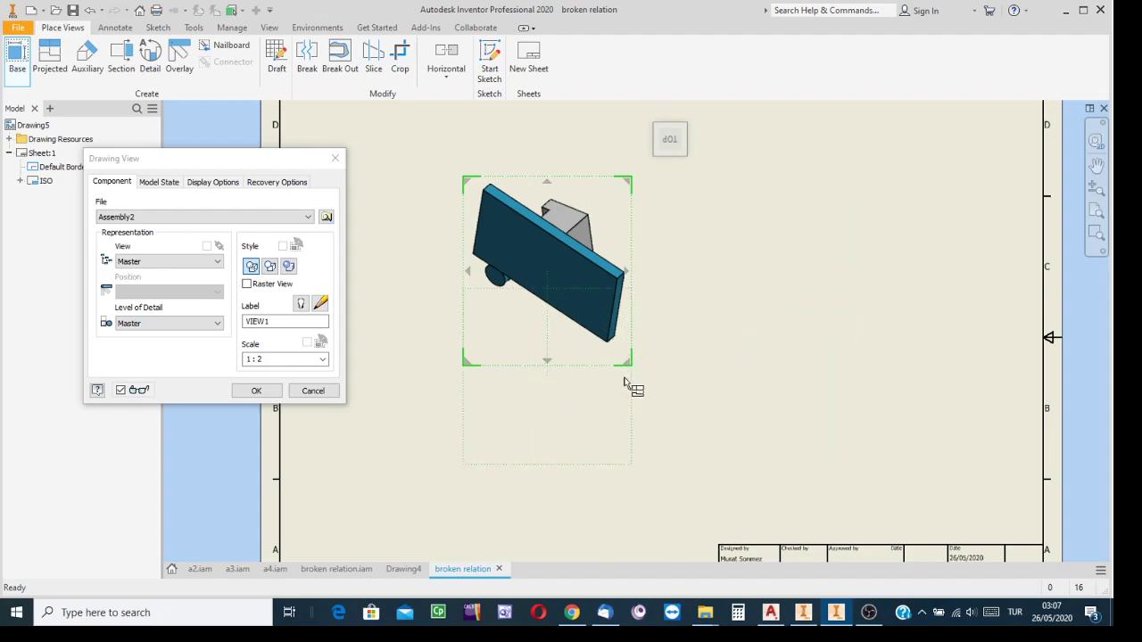
# Try projected views below and to the right of the base view, and discard all the previewed views
pyautogui.scroll(2, 628, 330)
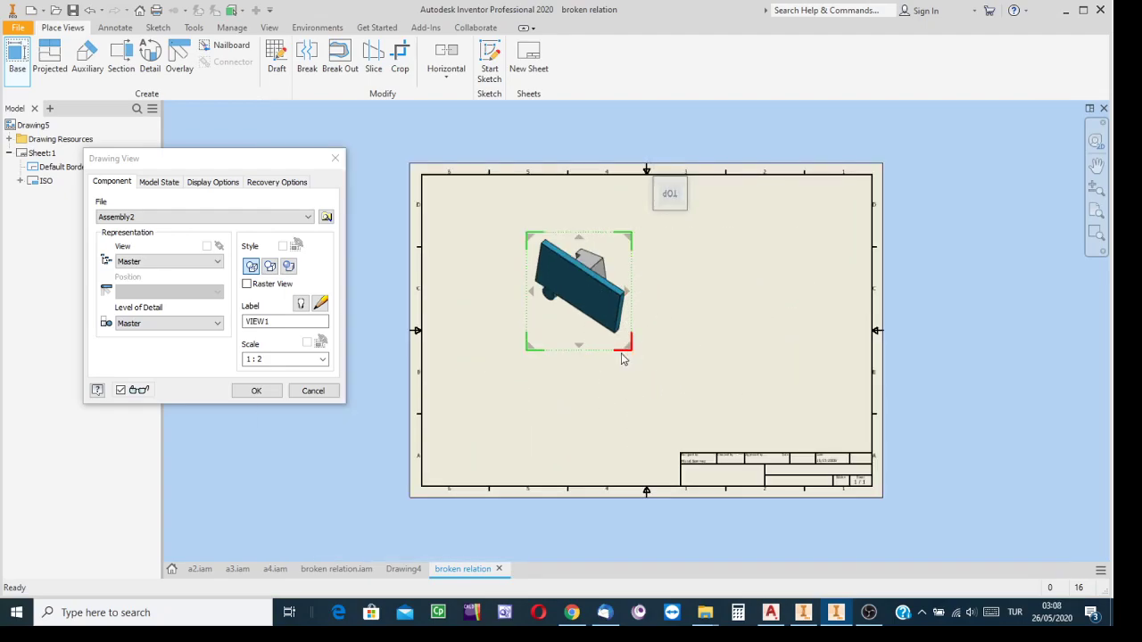
pyautogui.click(580, 403)
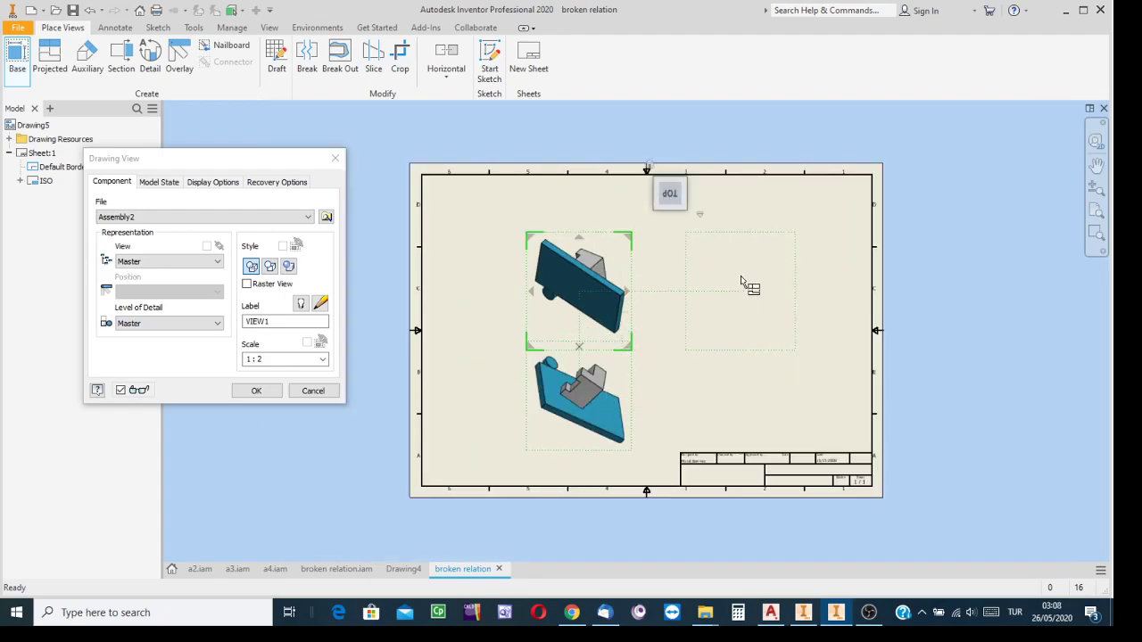
pyautogui.click(747, 284)
pyautogui.scroll(-3, 659, 377)
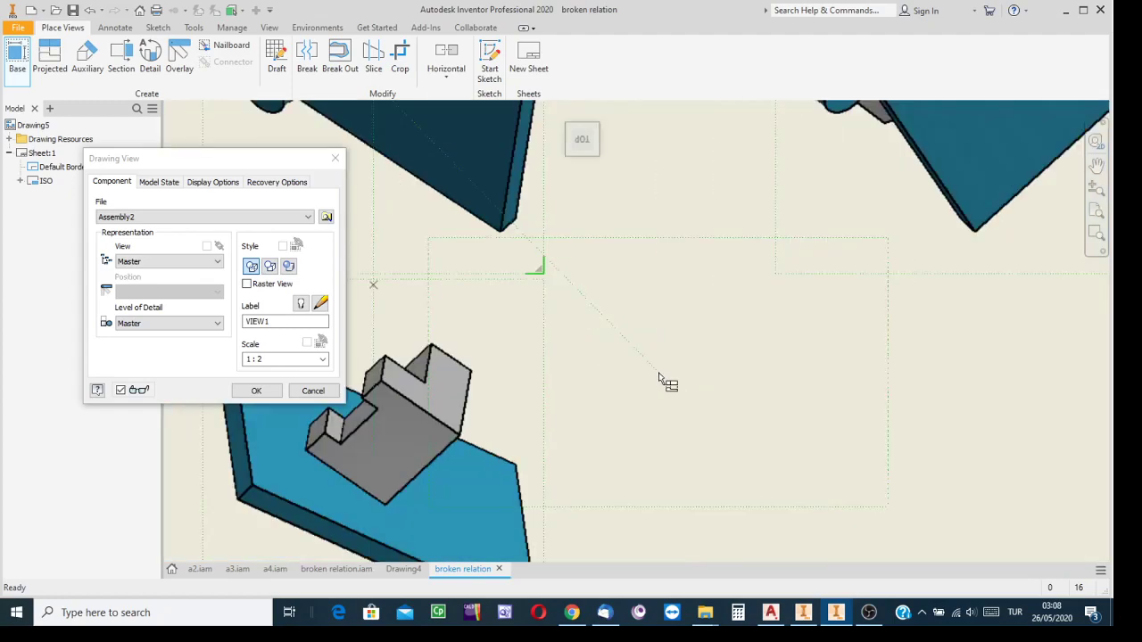
pyautogui.scroll(2, 661, 381)
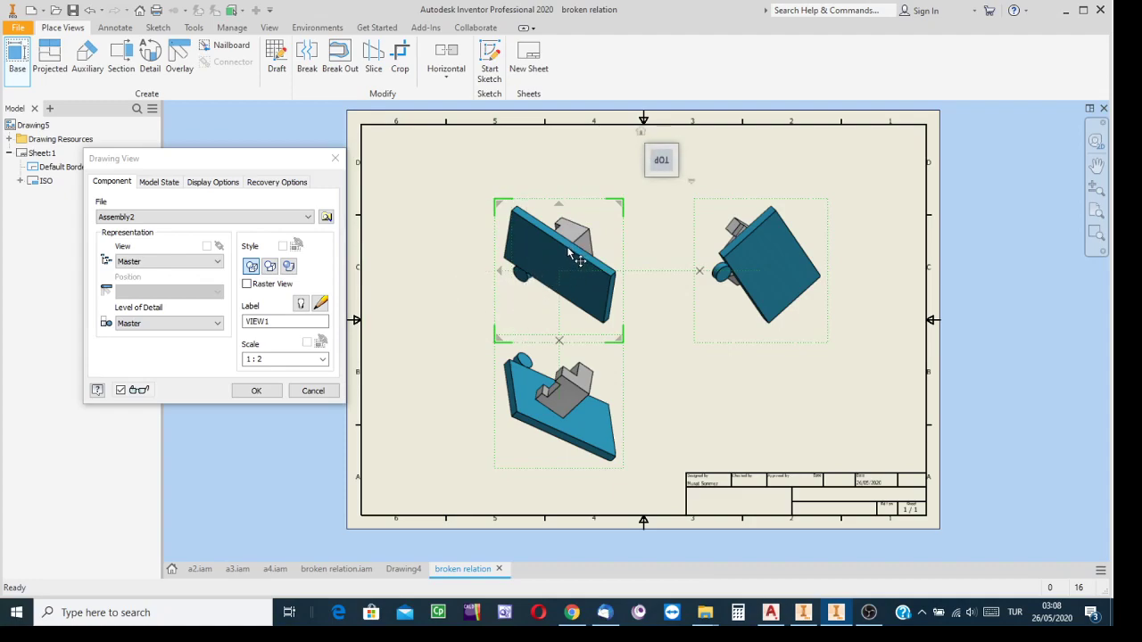
pyautogui.click(311, 391)
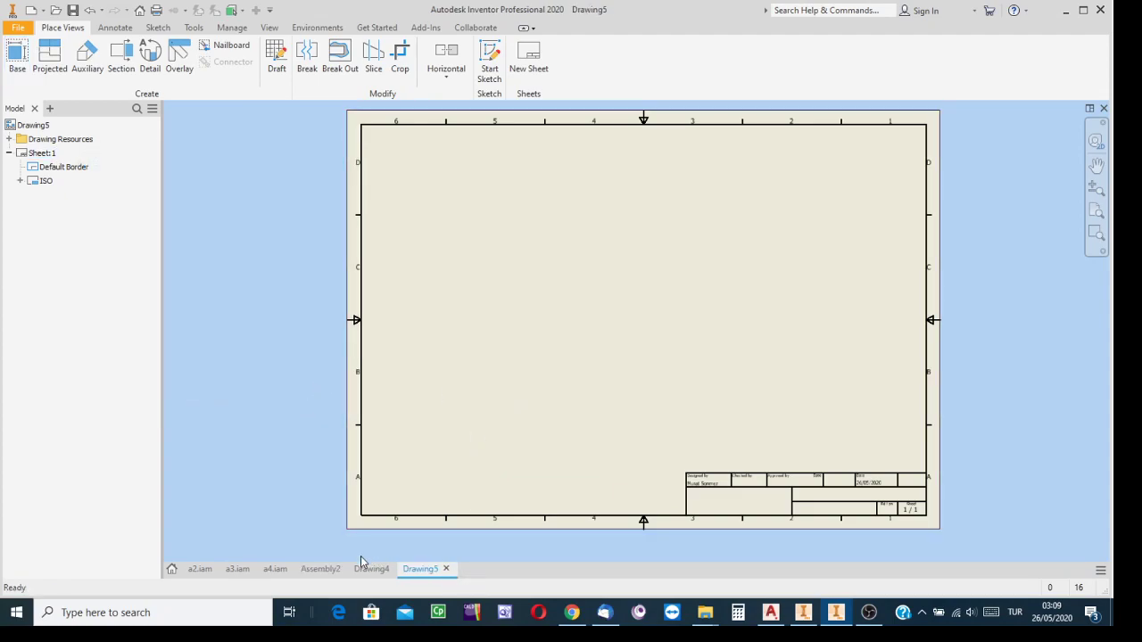
# Switch to Assembly2, edit the stepped solid in place, and start a sketch on its flat L-shaped side face
pyautogui.click(321, 569)
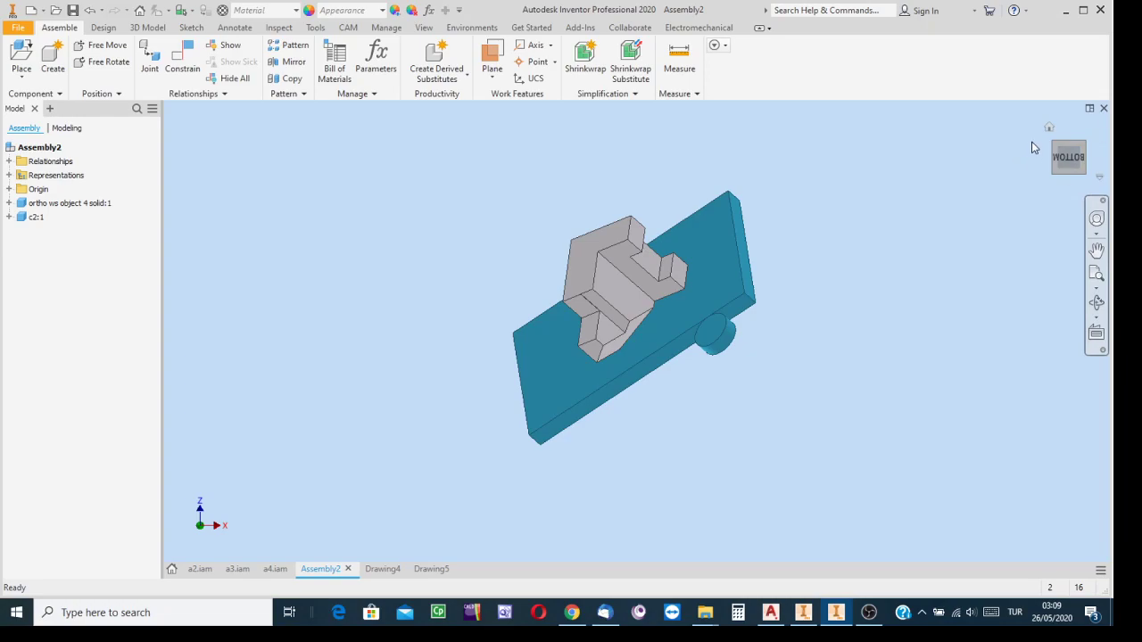
pyautogui.click(587, 253)
pyautogui.rightClick(586, 249)
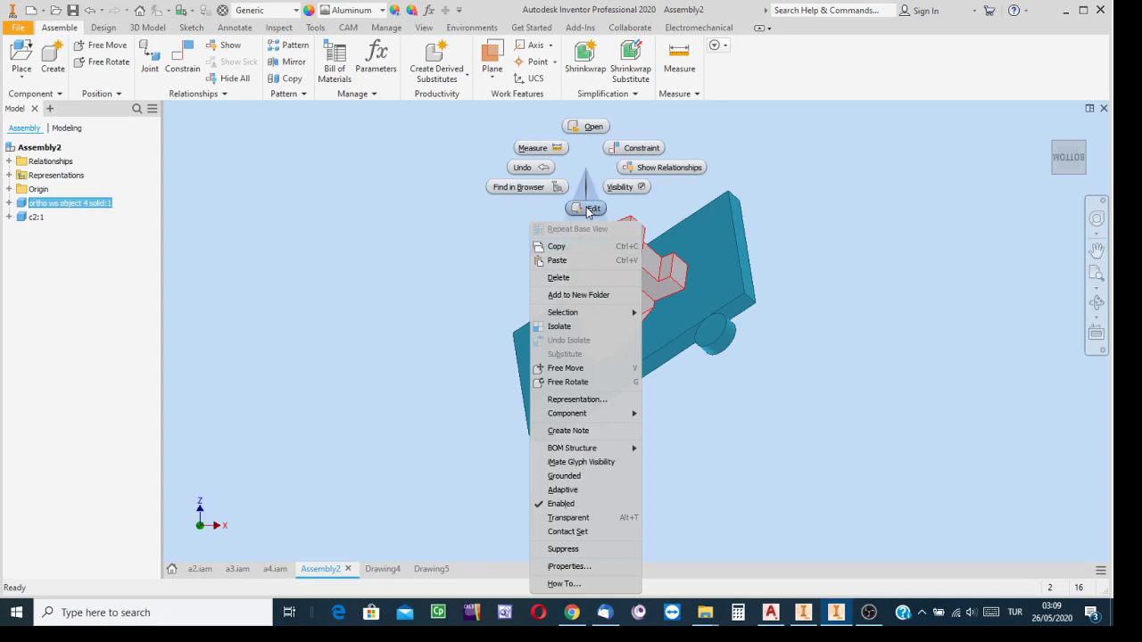
pyautogui.click(589, 213)
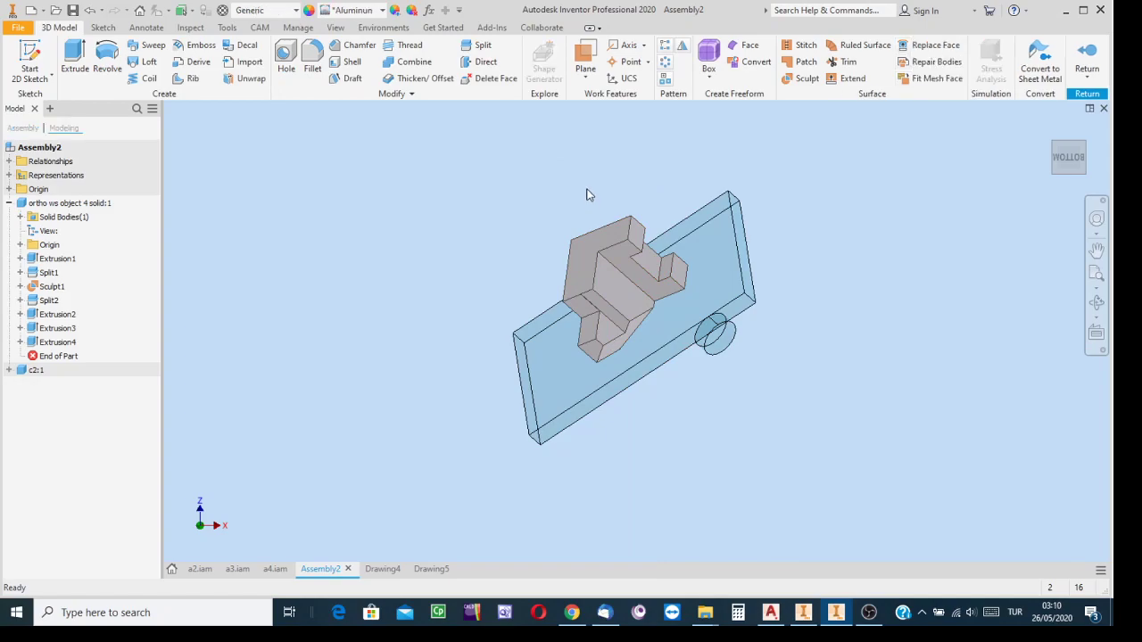
pyautogui.rightClick(580, 257)
pyautogui.click(580, 283)
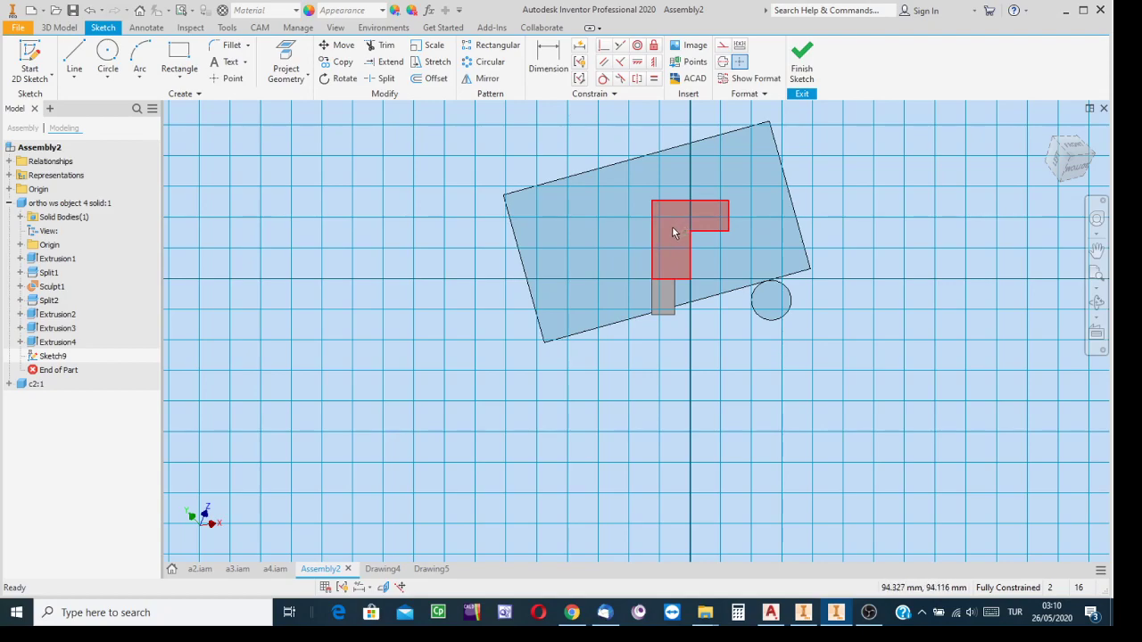
pyautogui.moveTo(695, 256)
pyautogui.moveTo(677, 209)
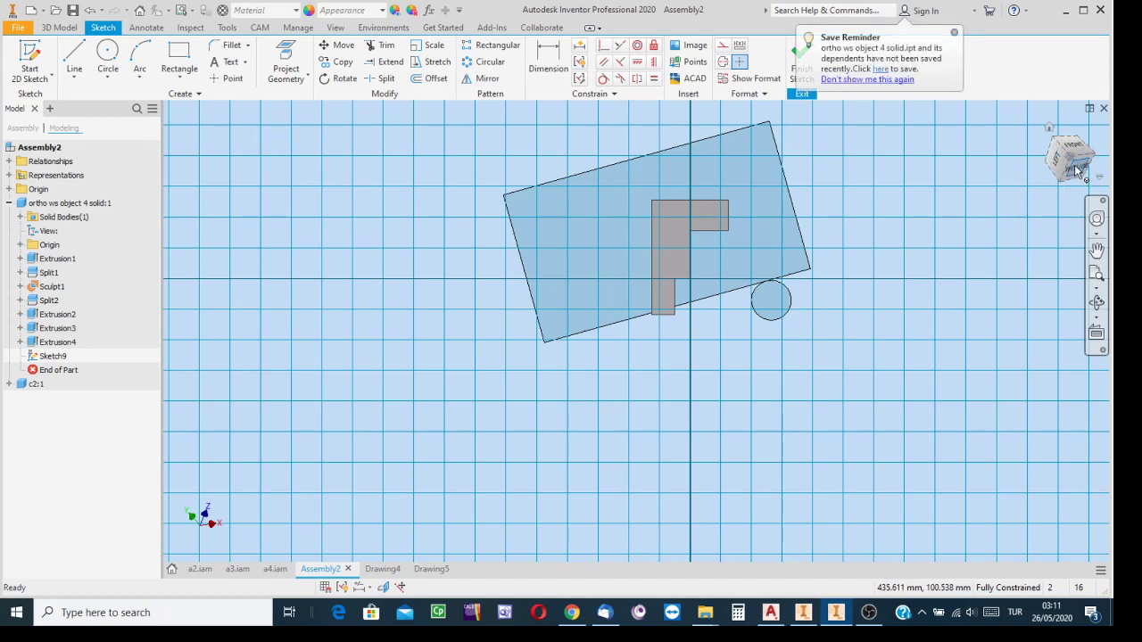
# Set the current sketch-facing view as Front, finish the sketch, and return to the assembly
pyautogui.rightClick(1076, 167)
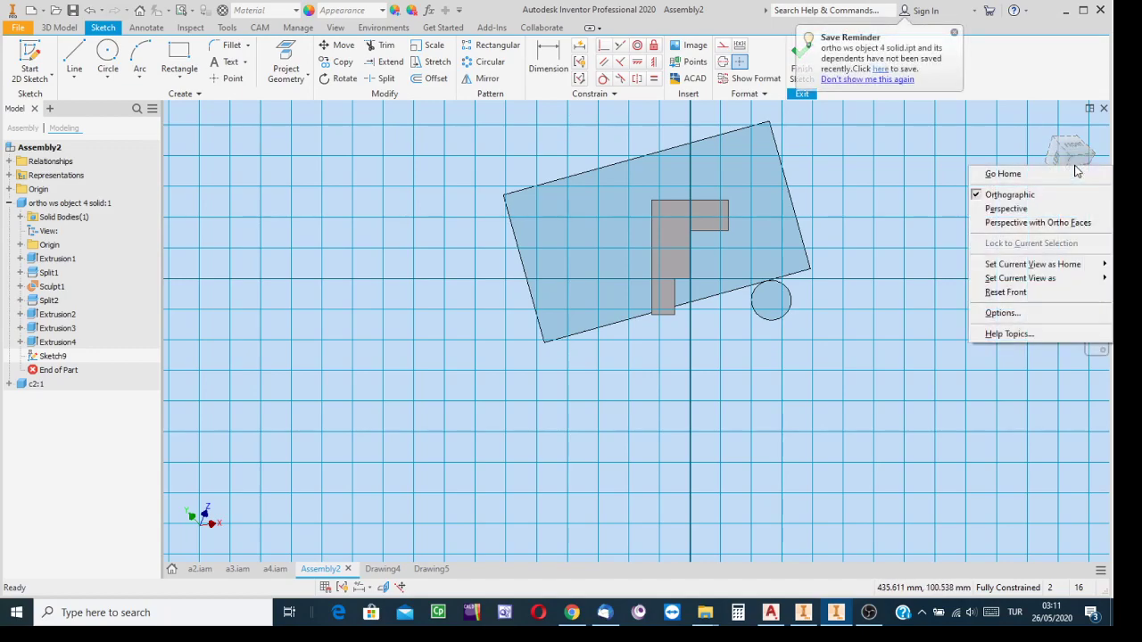
pyautogui.moveTo(1017, 267)
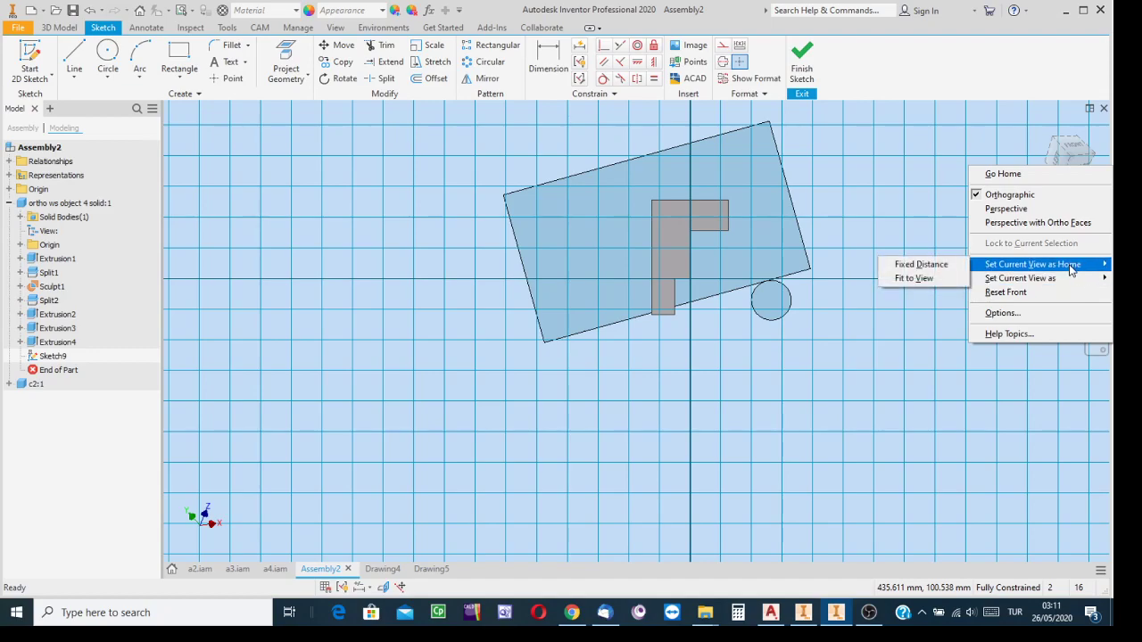
pyautogui.moveTo(1049, 284)
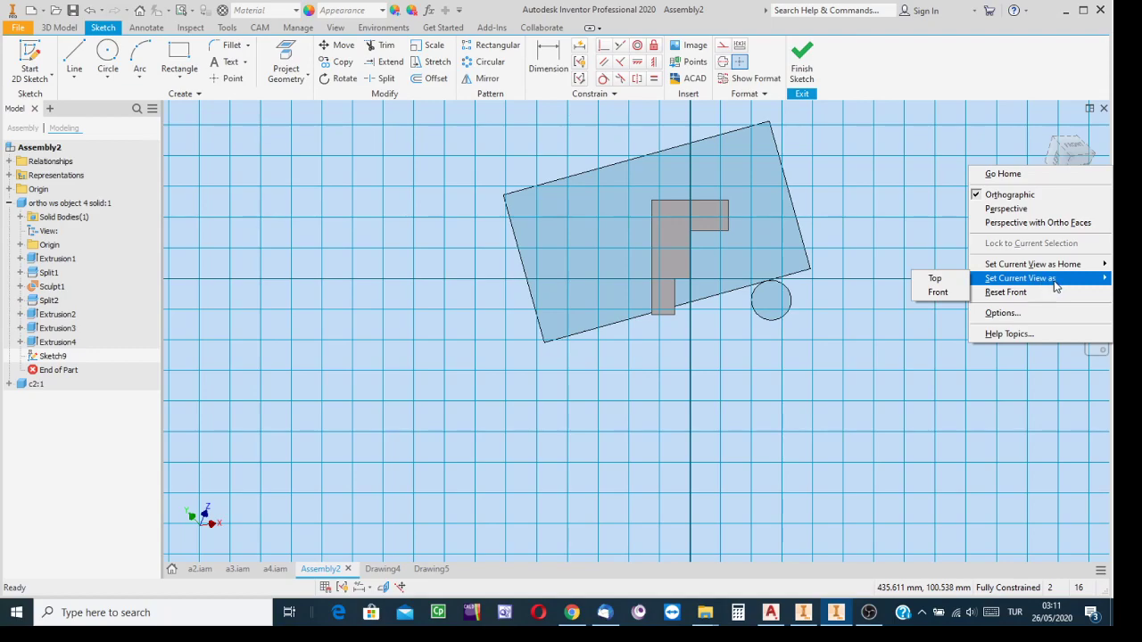
pyautogui.click(938, 293)
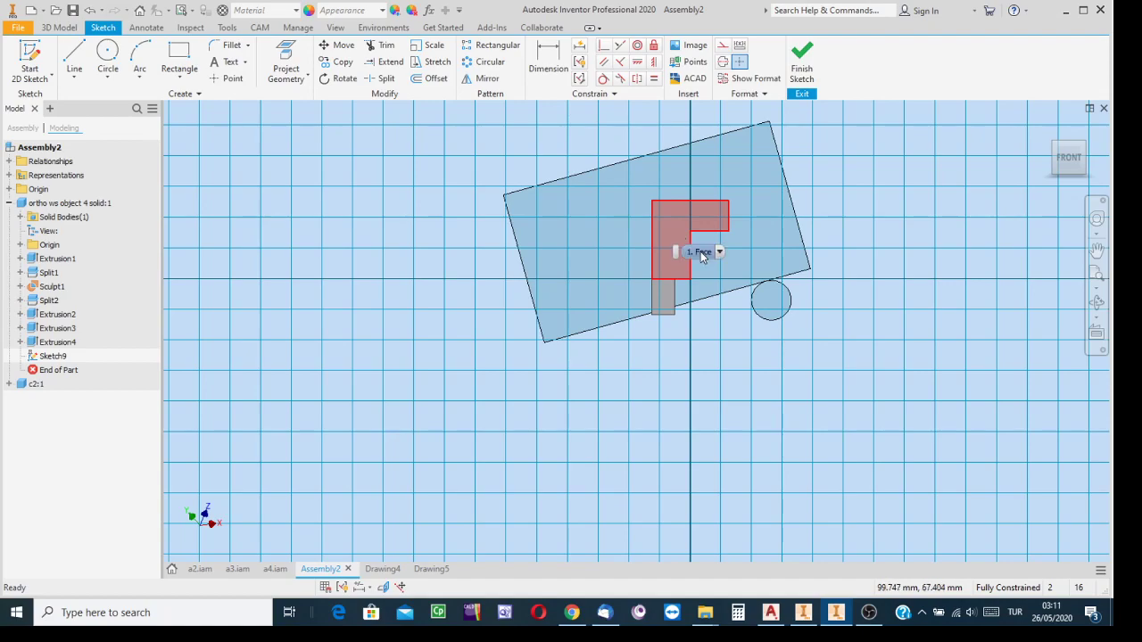
pyautogui.click(800, 59)
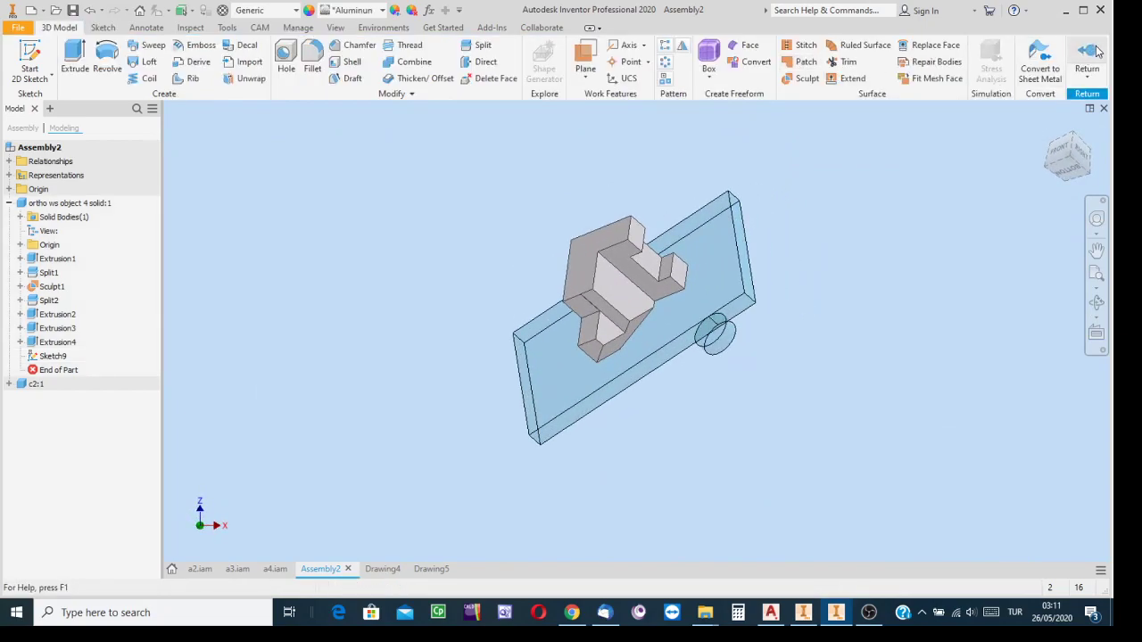
pyautogui.click(1089, 59)
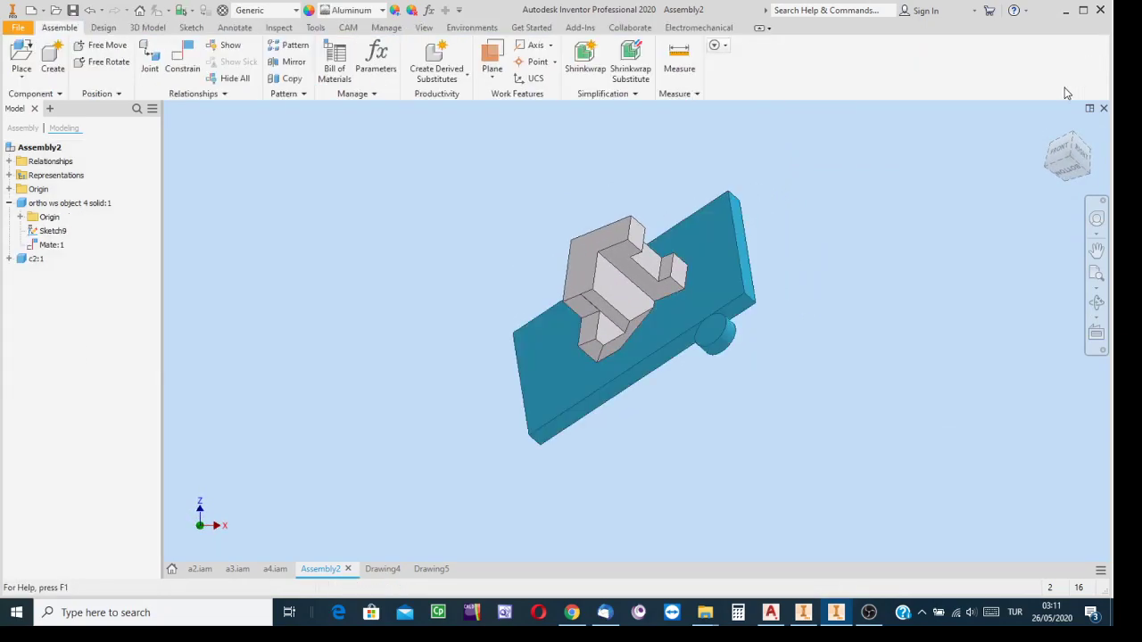
# Apply a 0 mm flush constraint between the c2 plate's narrow end face and the top face of the stepped solid's upright
pyautogui.click(1060, 153)
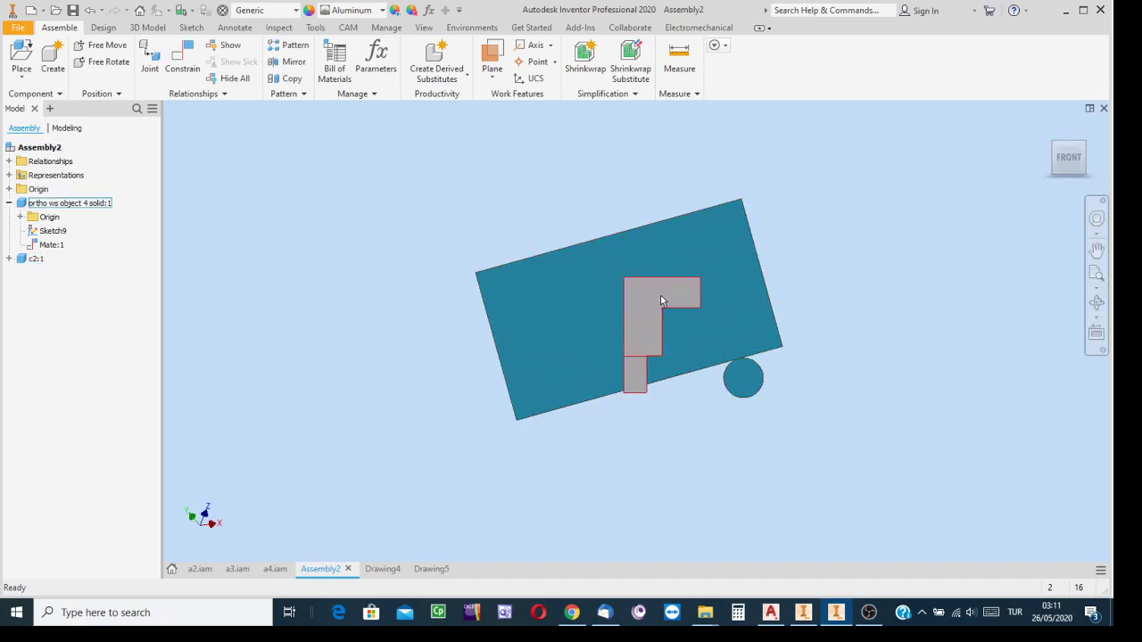
pyautogui.moveTo(684, 323)
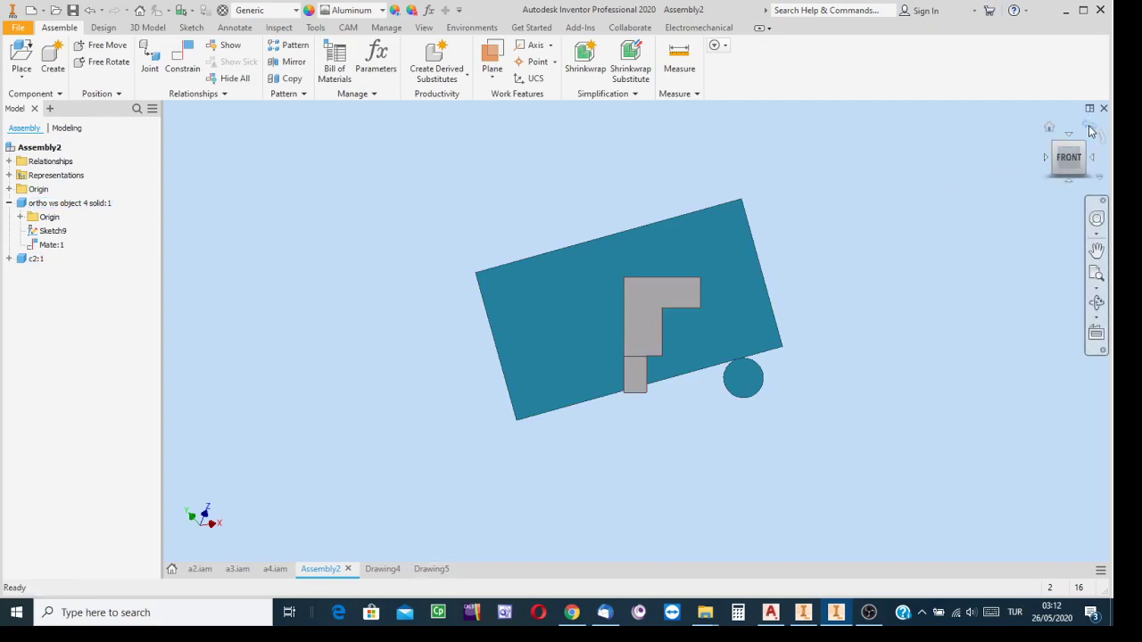
pyautogui.click(1093, 124)
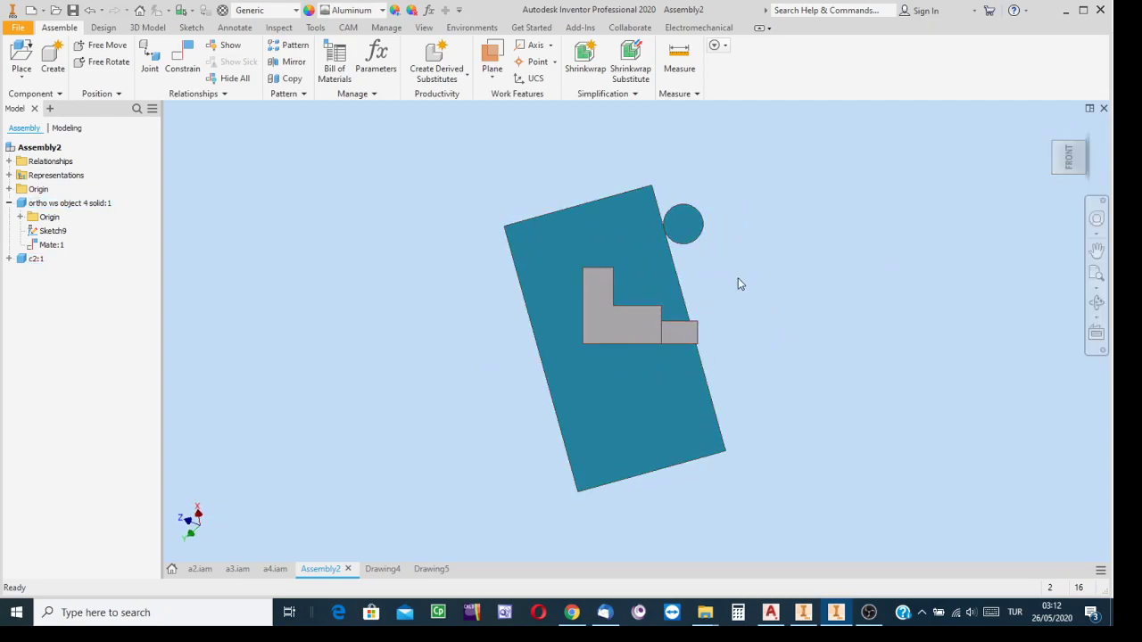
pyautogui.click(1082, 147)
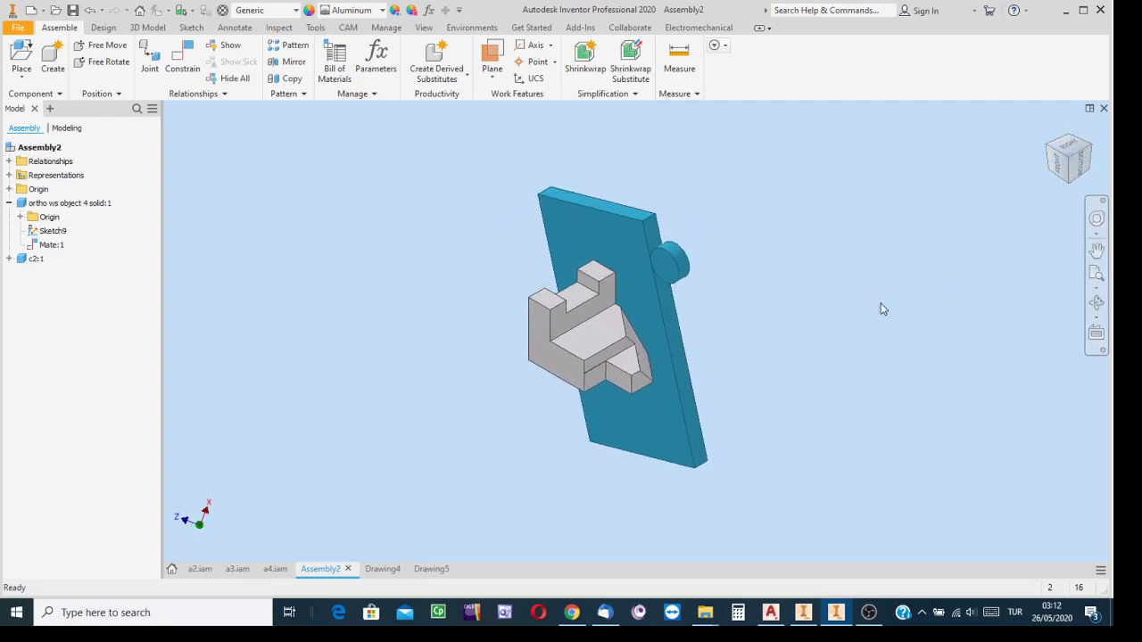
pyautogui.click(183, 62)
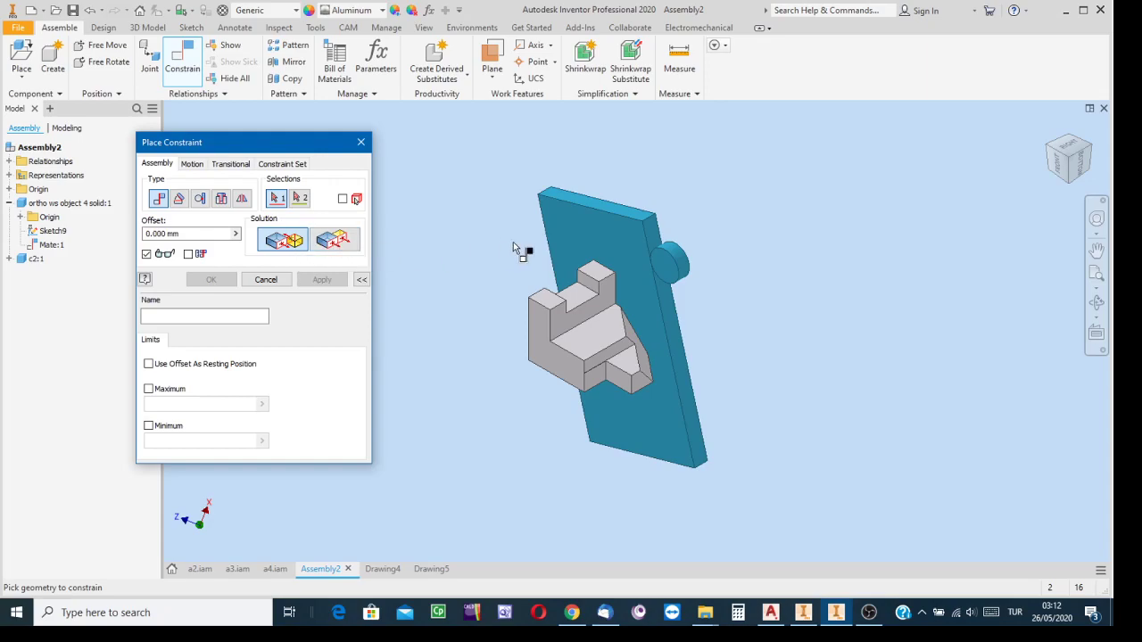
pyautogui.click(348, 236)
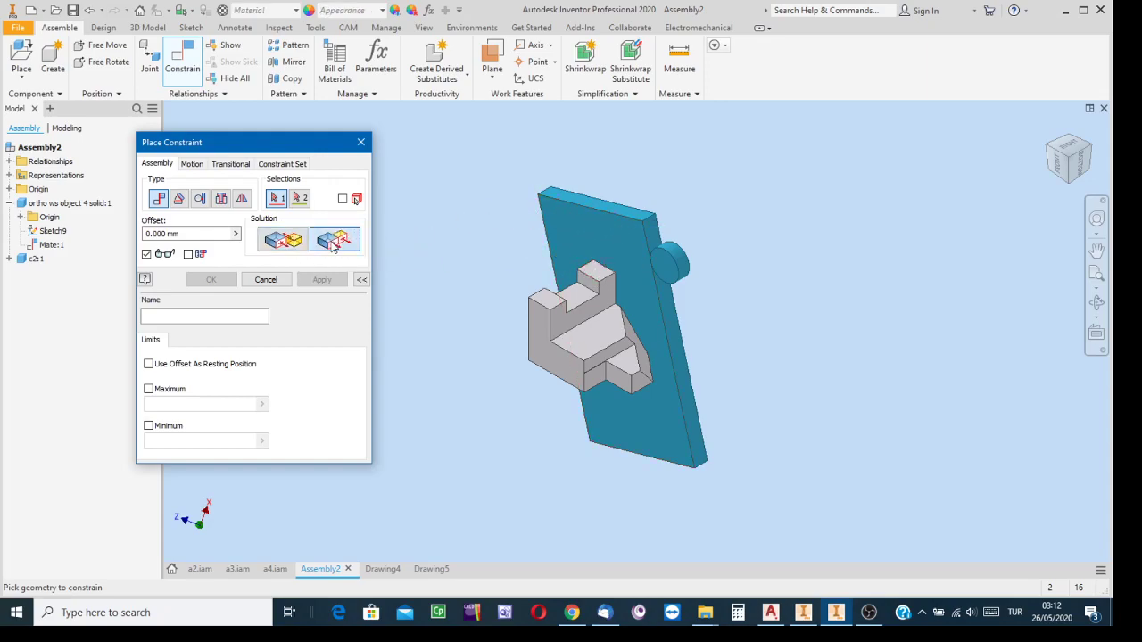
pyautogui.click(587, 205)
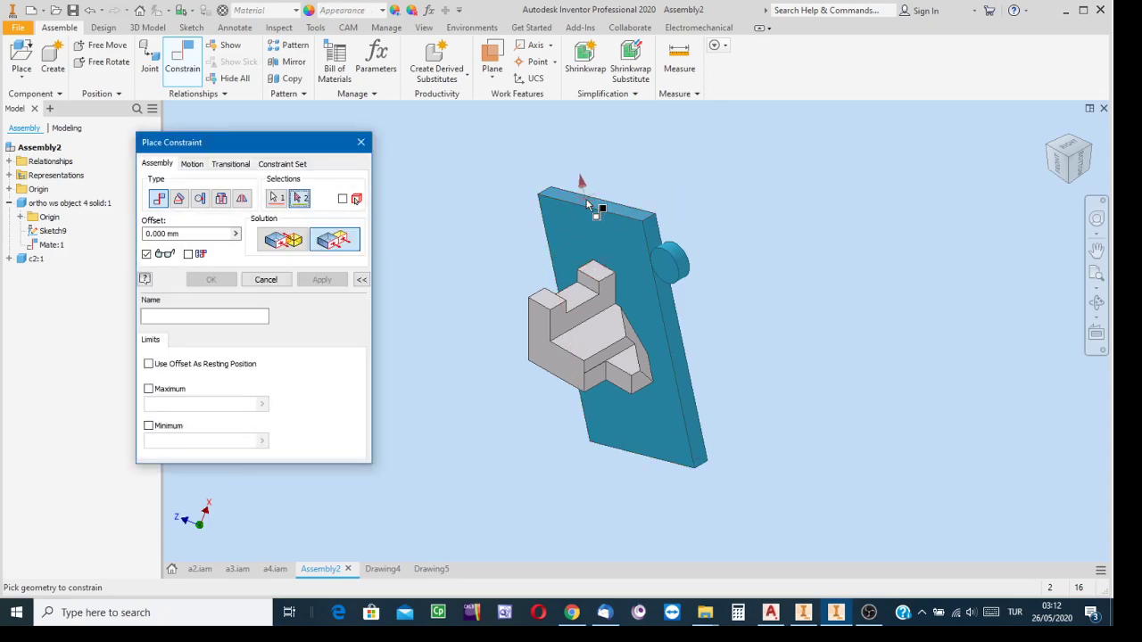
pyautogui.click(595, 273)
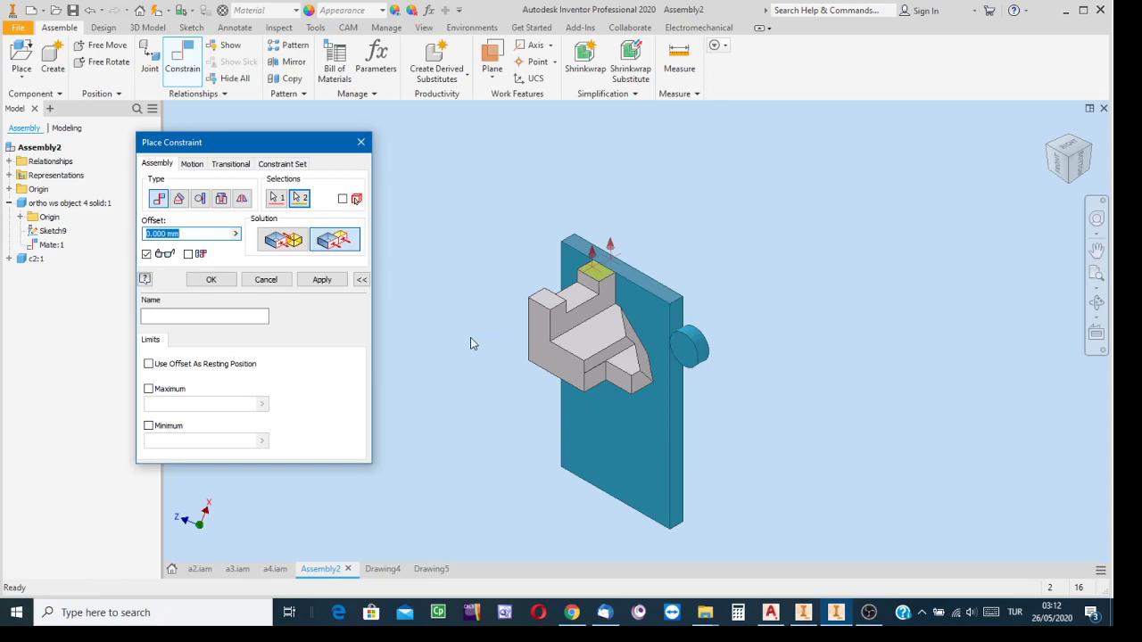
pyautogui.click(323, 281)
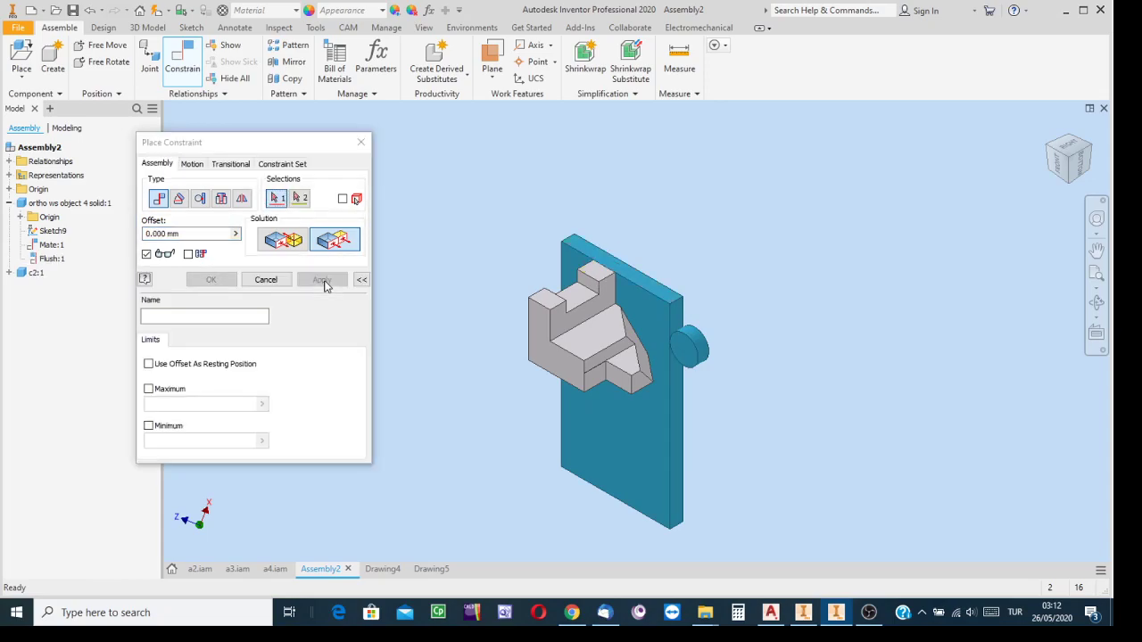
# Apply a 0 mm flush constraint between the stepped solid's large flat back face and the c2 plate's long narrow side face
pyautogui.click(1032, 154)
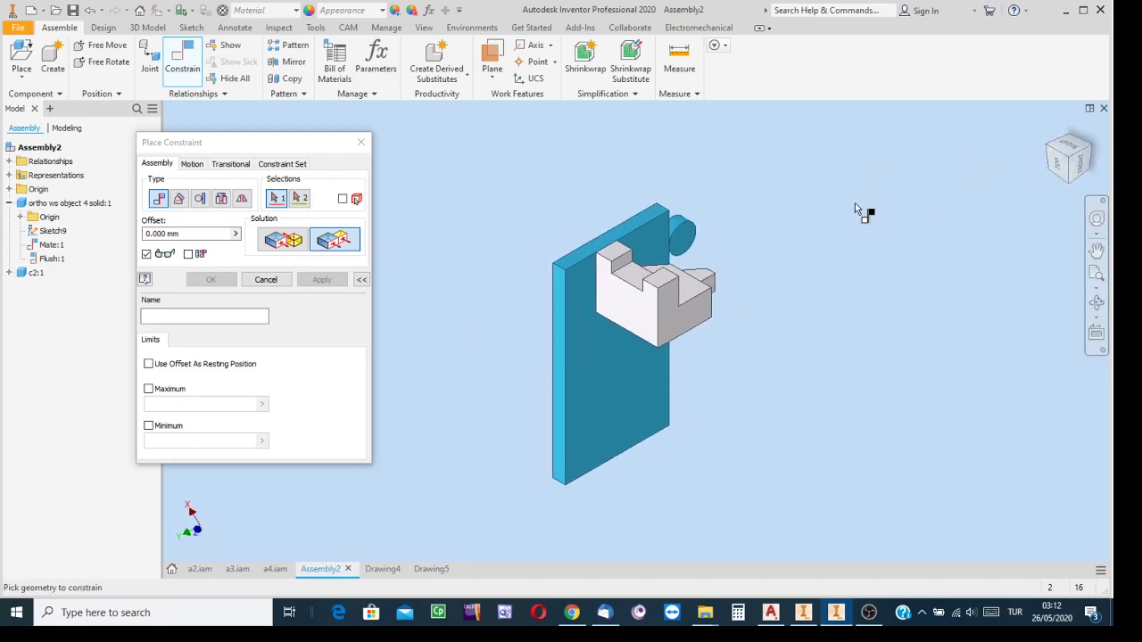
pyautogui.click(635, 310)
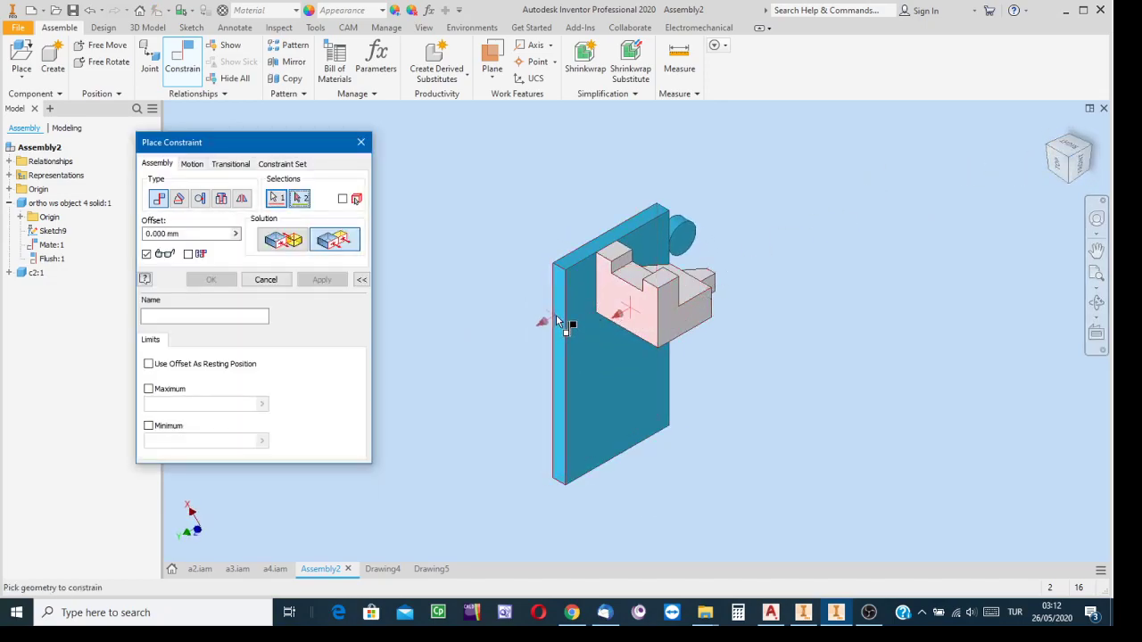
pyautogui.click(559, 326)
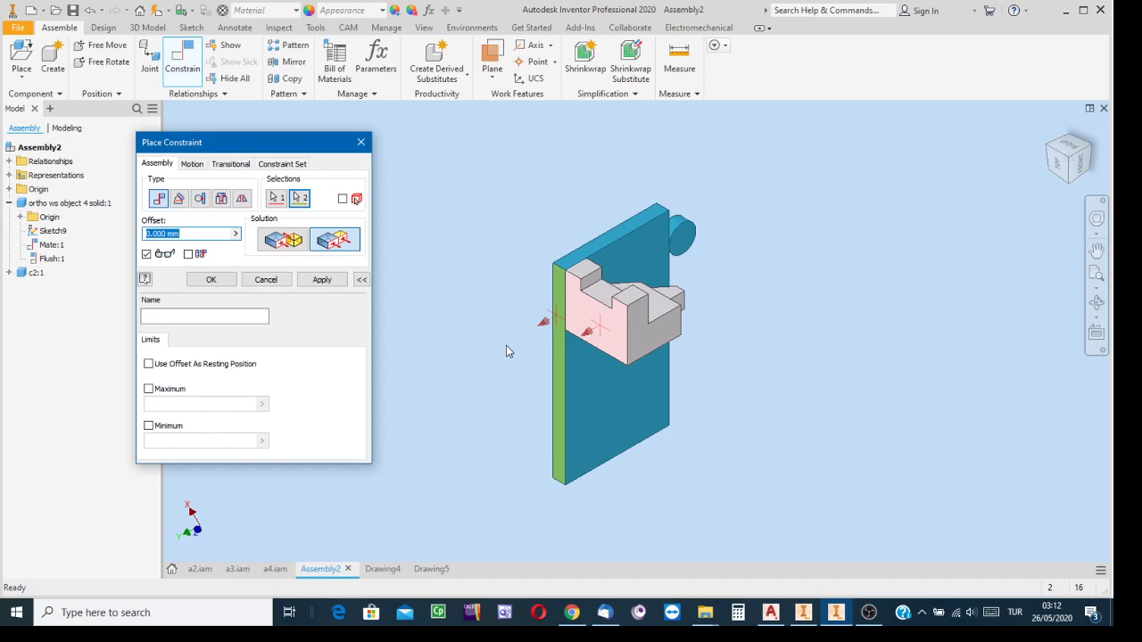
pyautogui.click(206, 281)
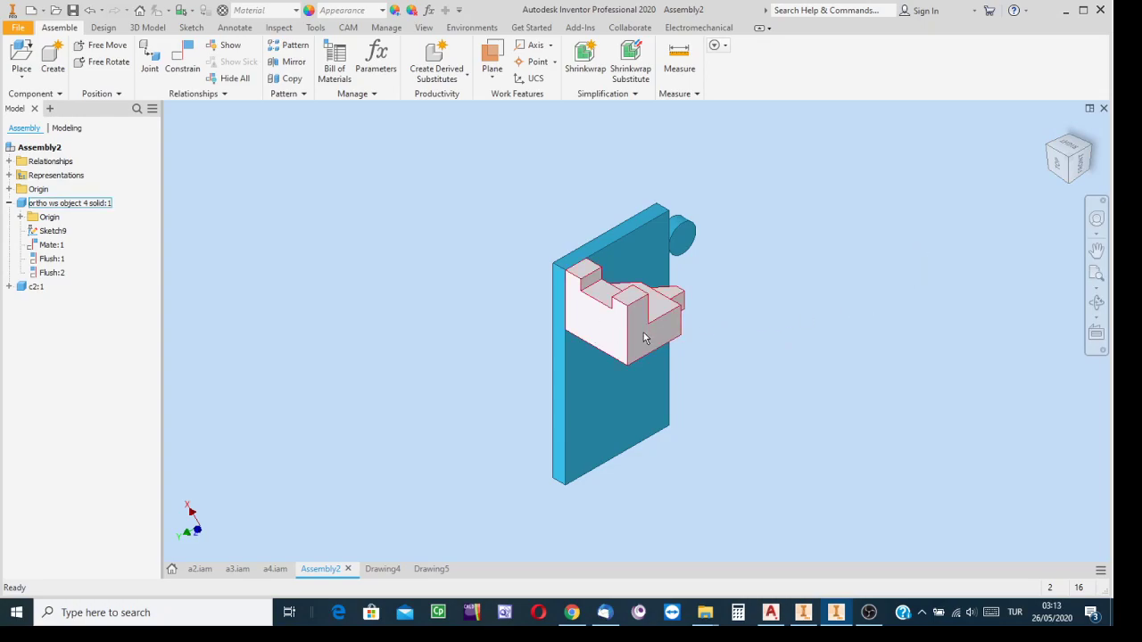
pyautogui.moveTo(666, 359)
# Start a base view in Drawing4 and save broken relation.iam with all its dependent parts
pyautogui.click(382, 569)
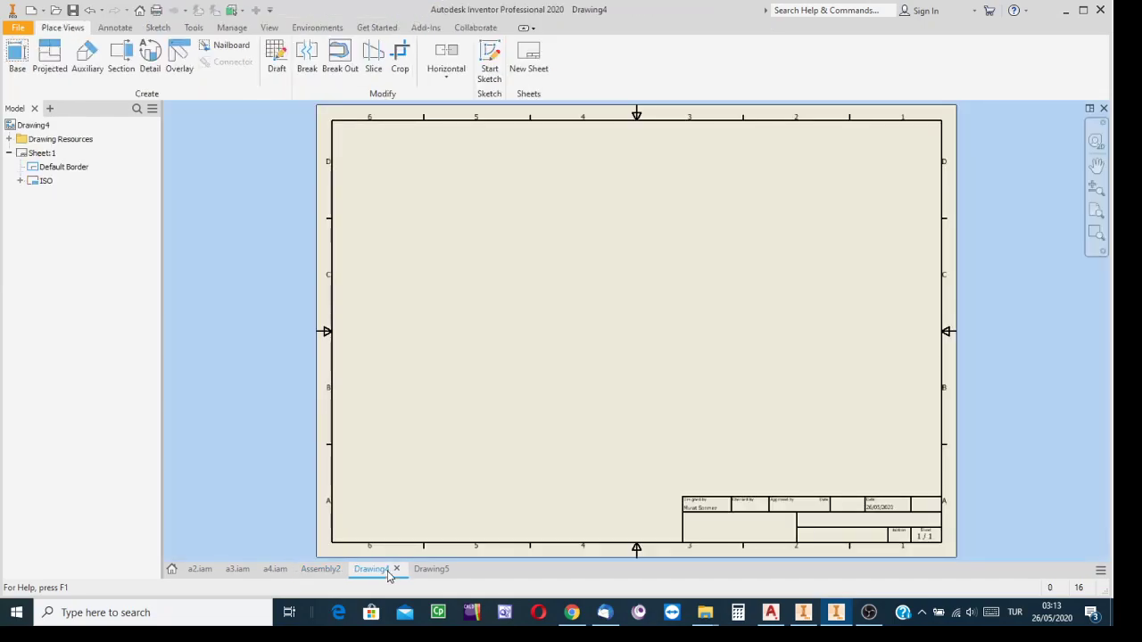
pyautogui.click(17, 59)
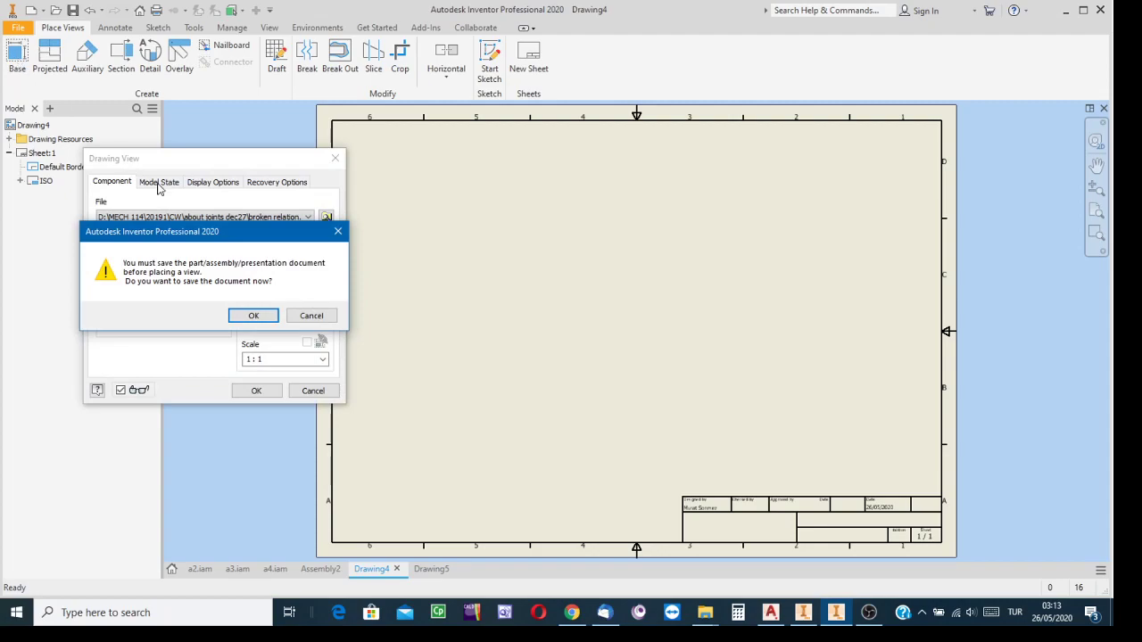
pyautogui.click(254, 316)
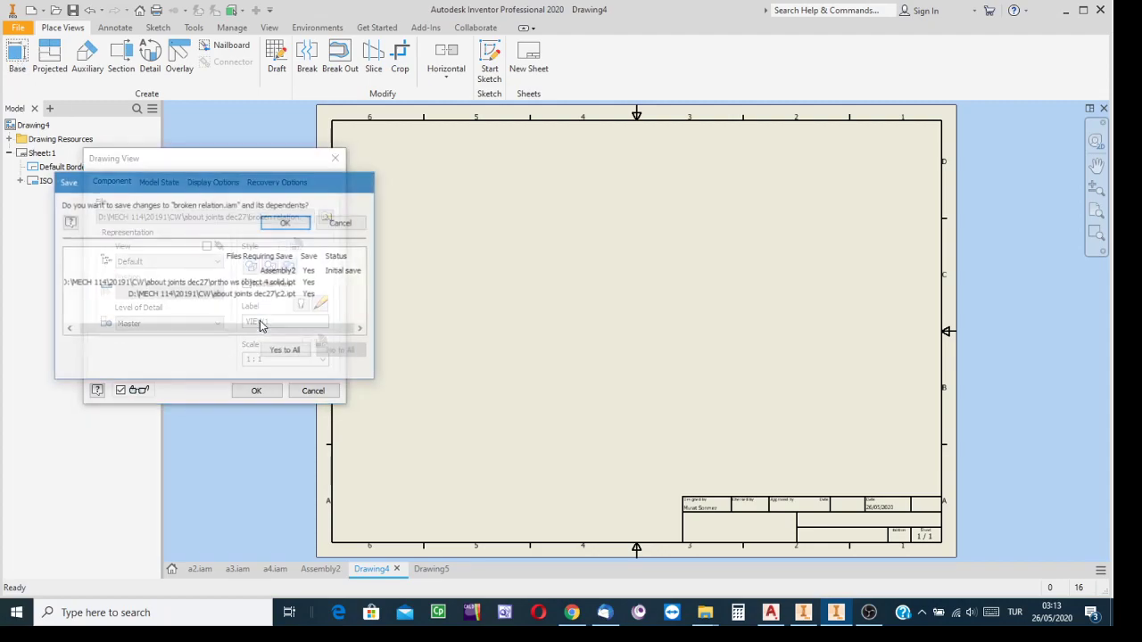
pyautogui.click(285, 351)
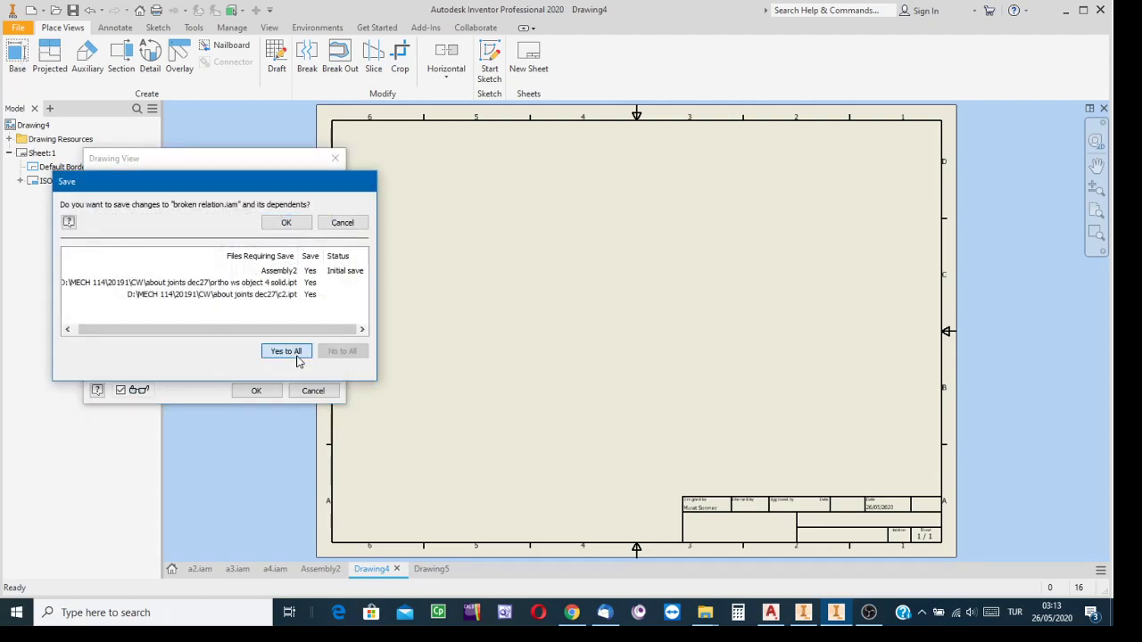
pyautogui.click(287, 223)
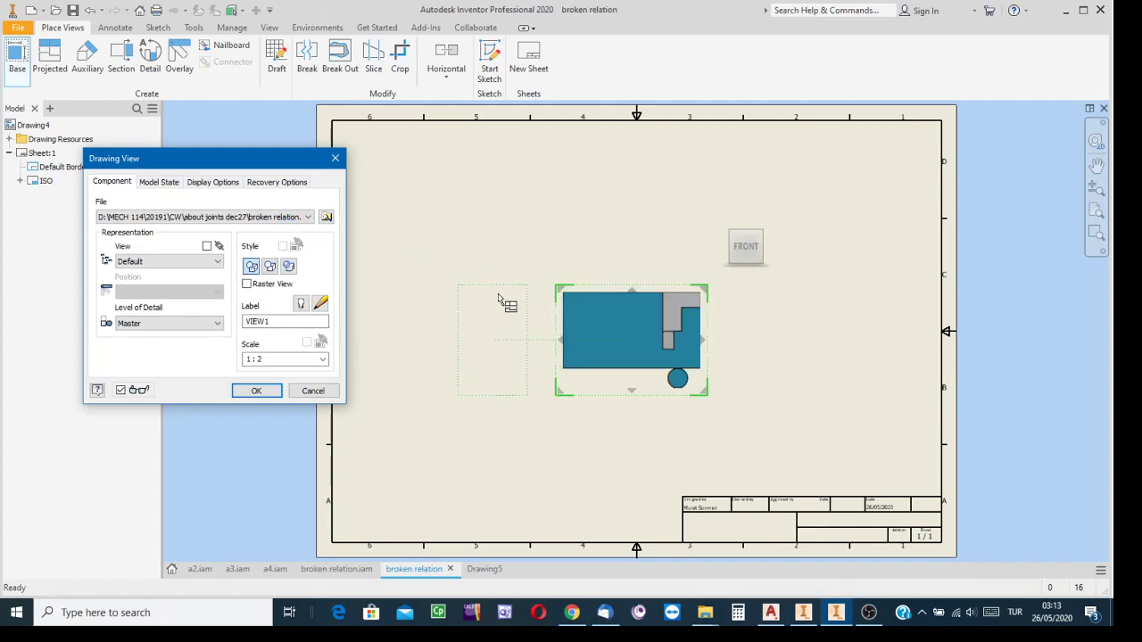
pyautogui.click(724, 215)
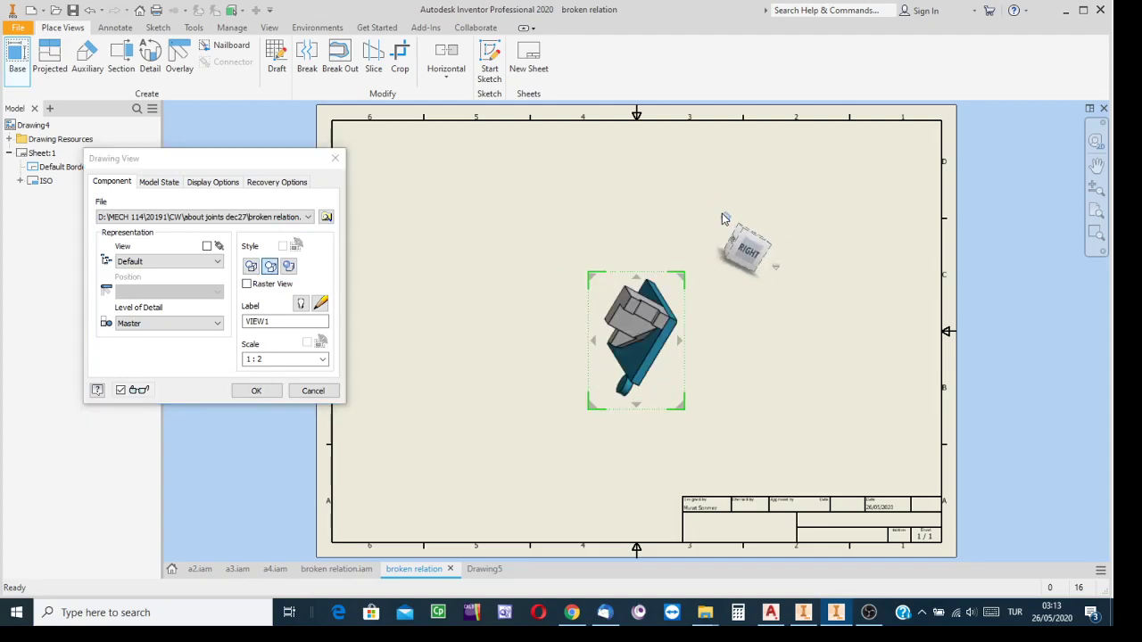
pyautogui.click(750, 252)
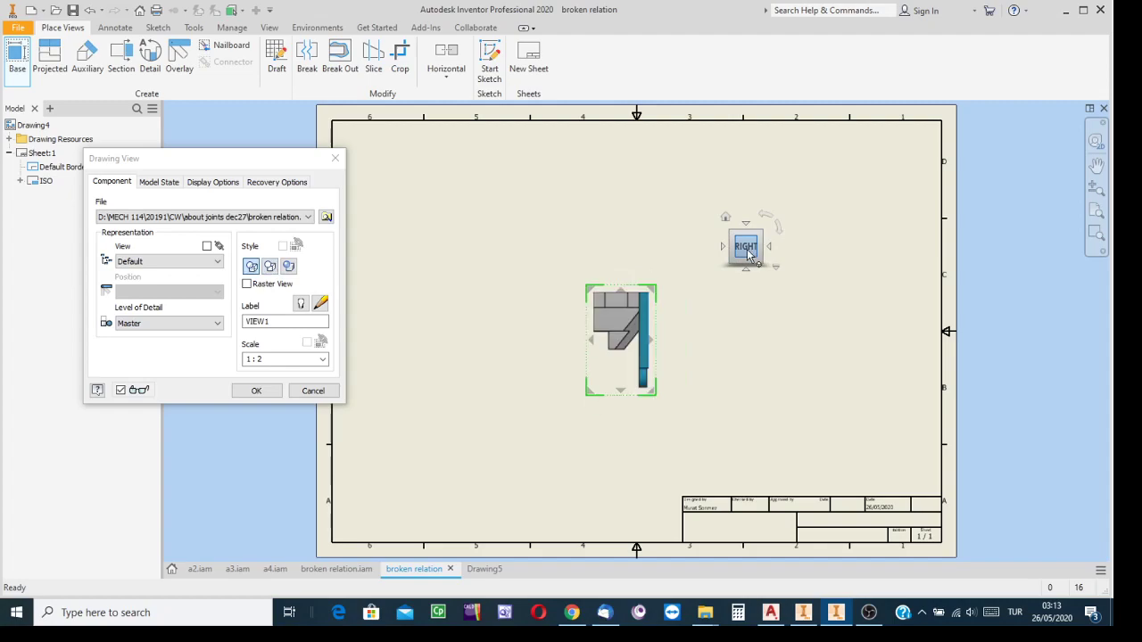
pyautogui.click(723, 247)
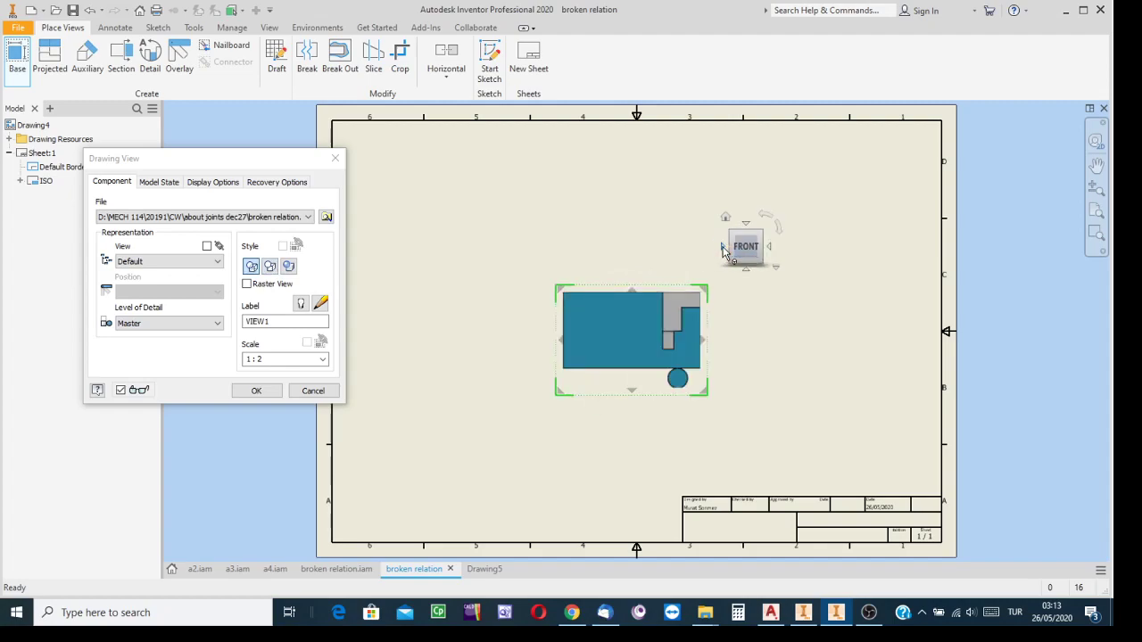
# Orient the base view to the Bottom face, turned so the plate stands vertically with the stepped solid to its left
pyautogui.click(758, 217)
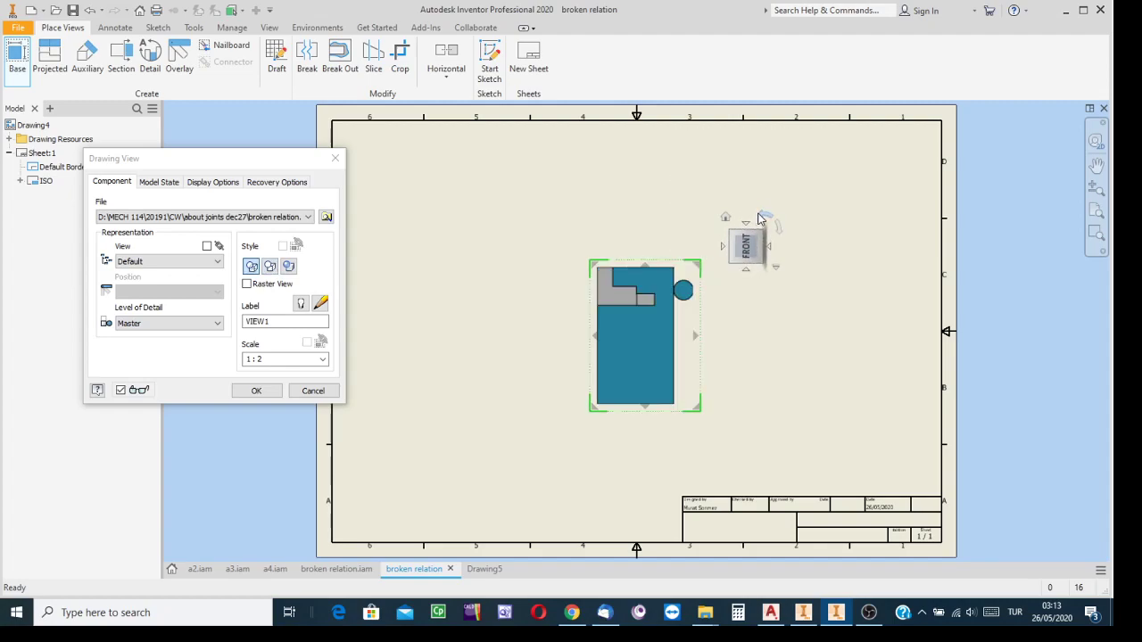
pyautogui.click(758, 218)
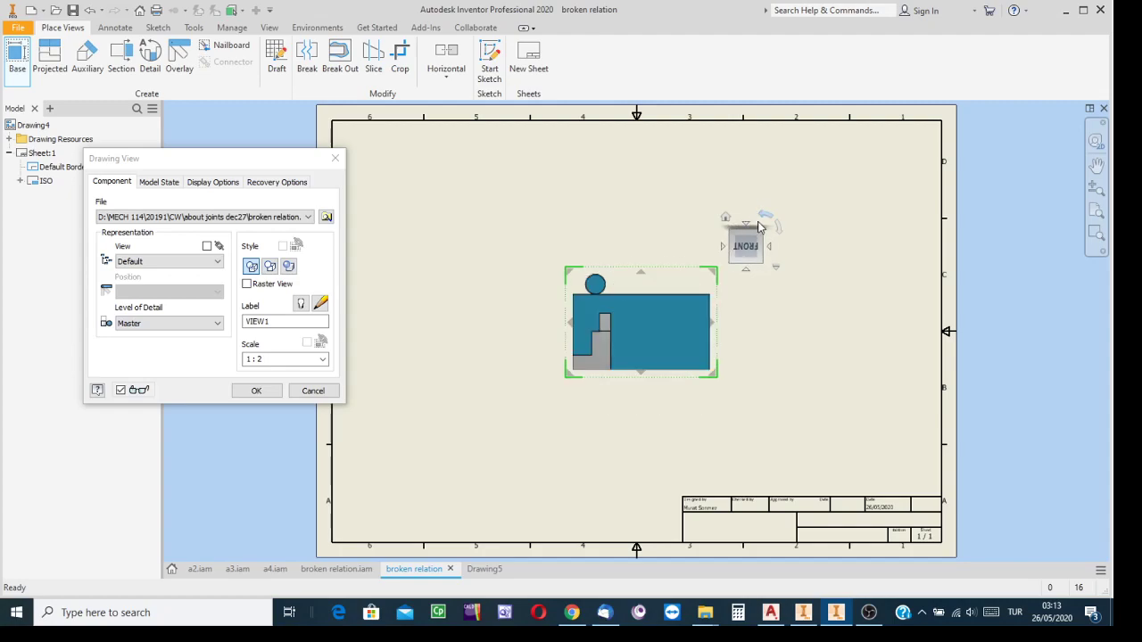
pyautogui.moveTo(750, 241); pyautogui.dragTo(750, 229)
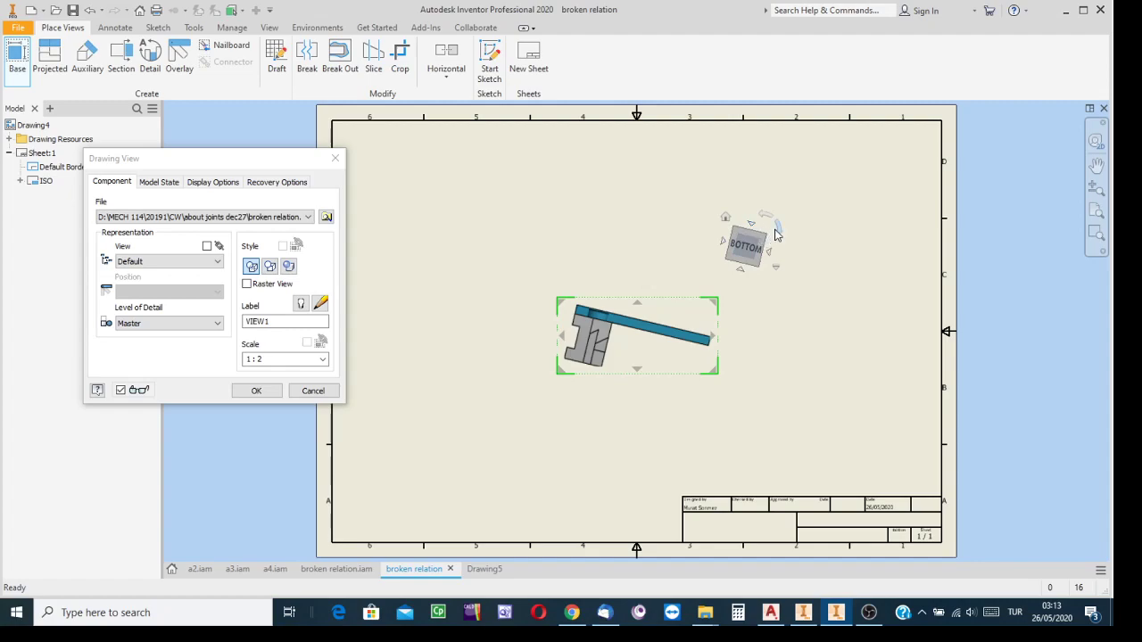
pyautogui.click(780, 230)
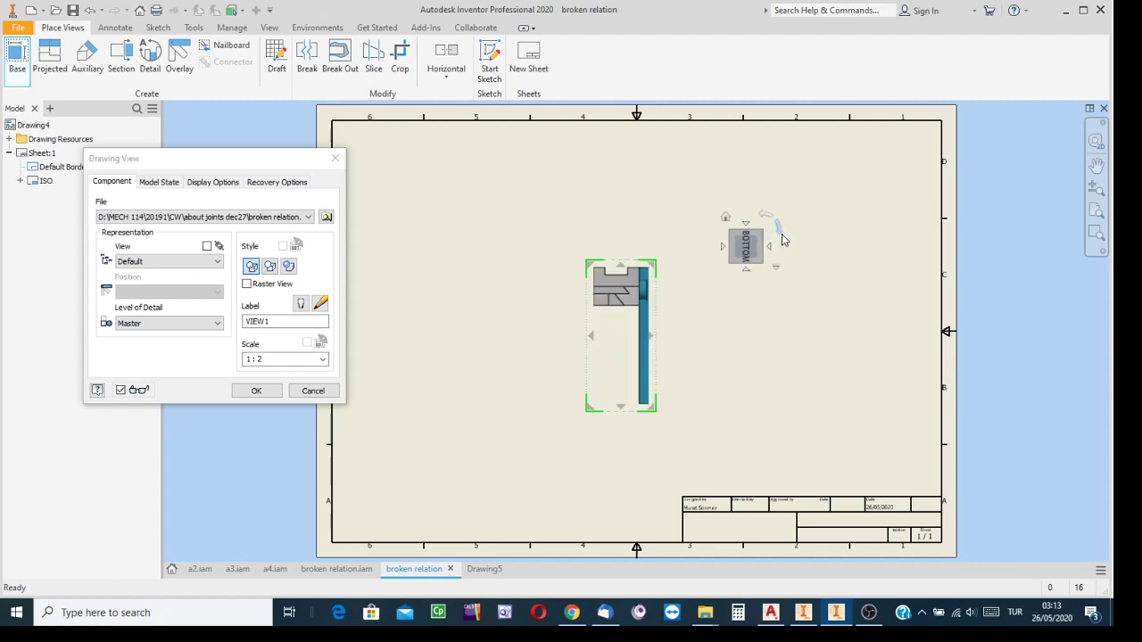
# Move the base view to the sheet's upper left and create it with one projected view to its right and one below
pyautogui.moveTo(680, 223)
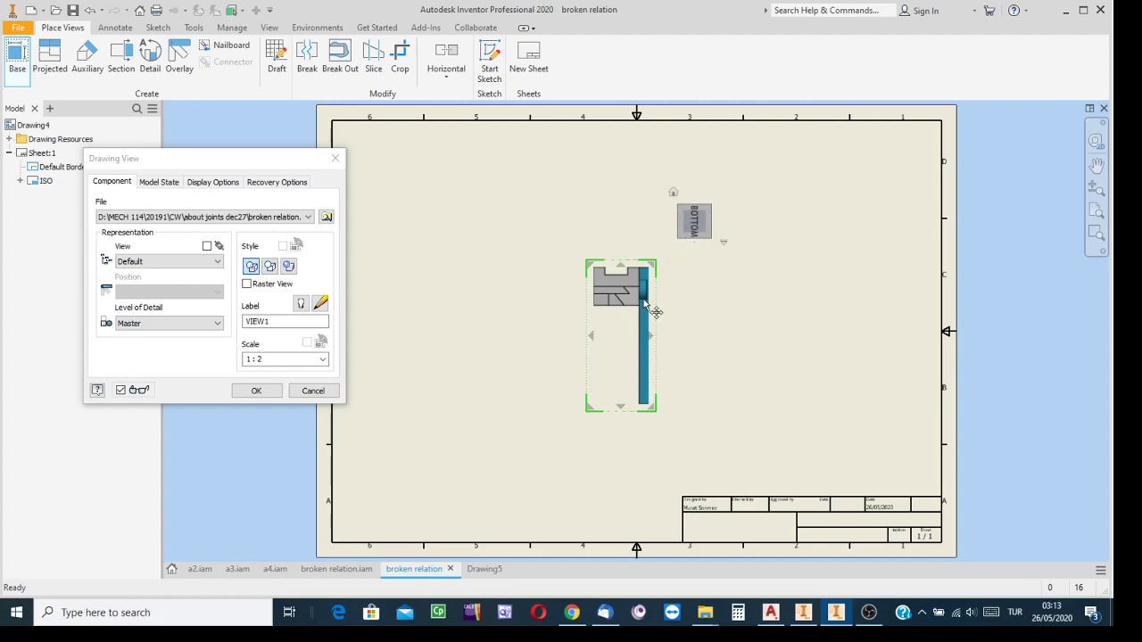
pyautogui.moveTo(645, 308); pyautogui.dragTo(555, 255)
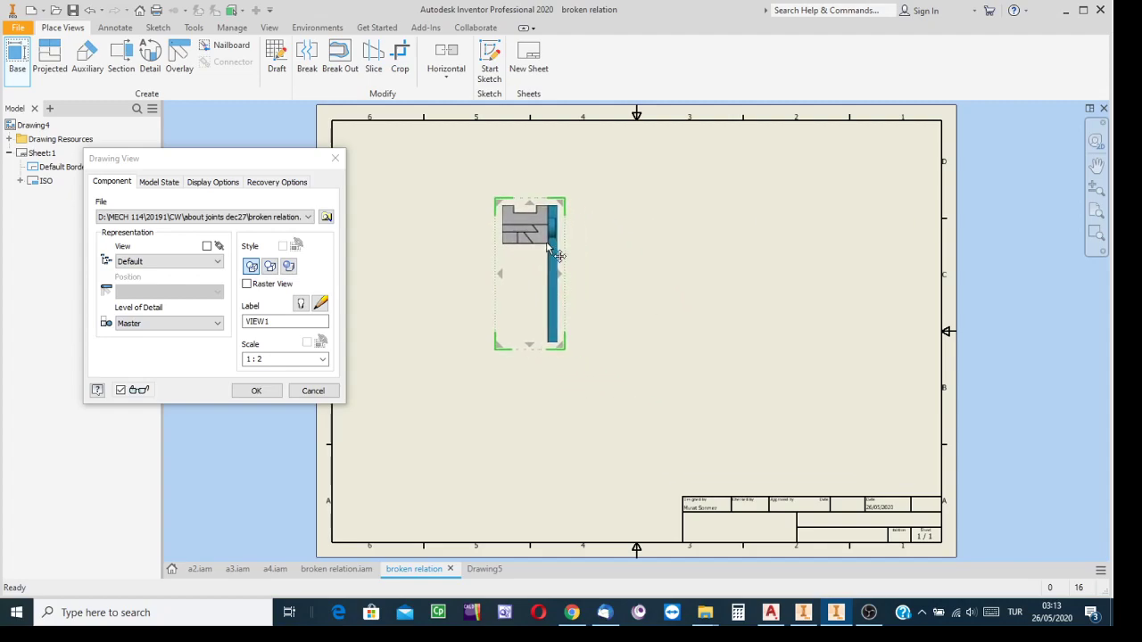
pyautogui.click(696, 275)
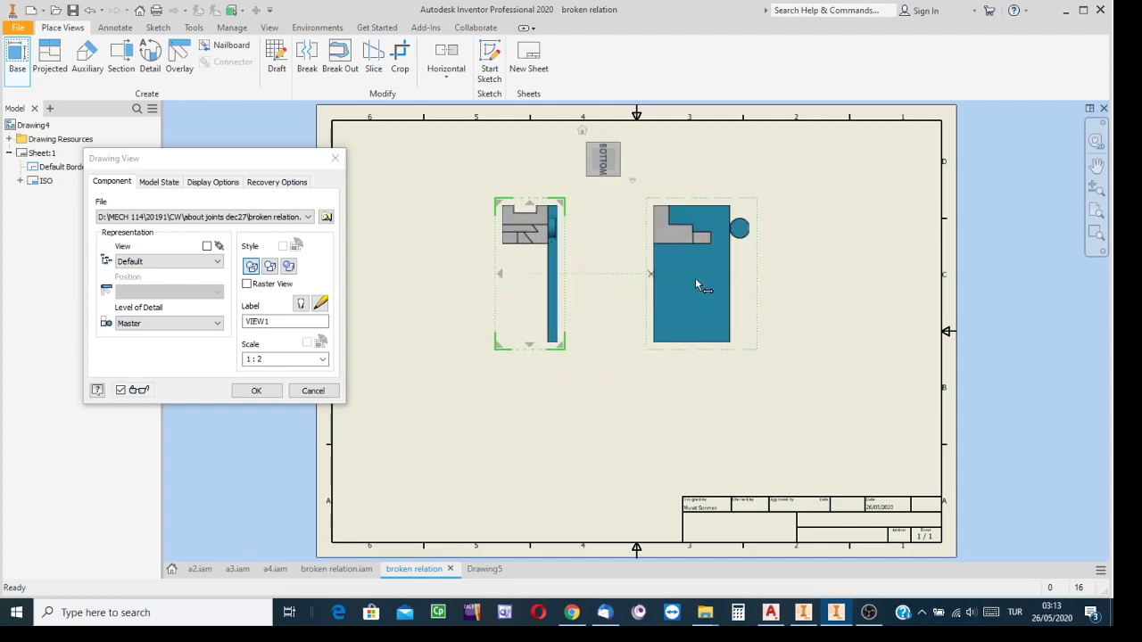
pyautogui.click(524, 445)
pyautogui.click(260, 389)
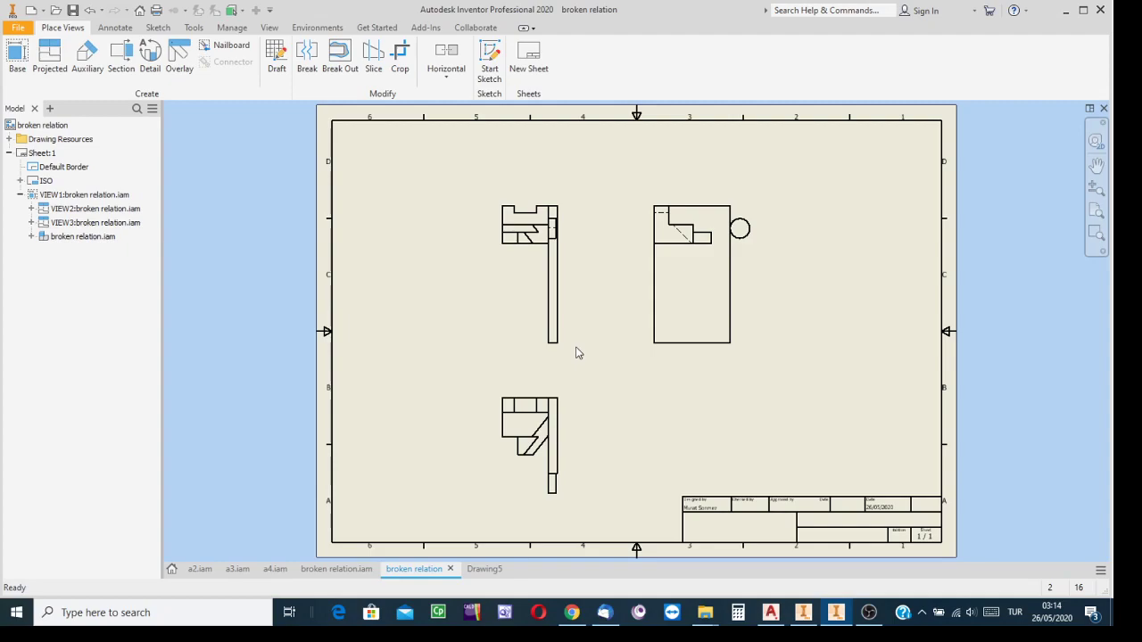
# Edit the stepped solid in place in broken relation.iam and start a new sketch on its large notched face
pyautogui.click(336, 568)
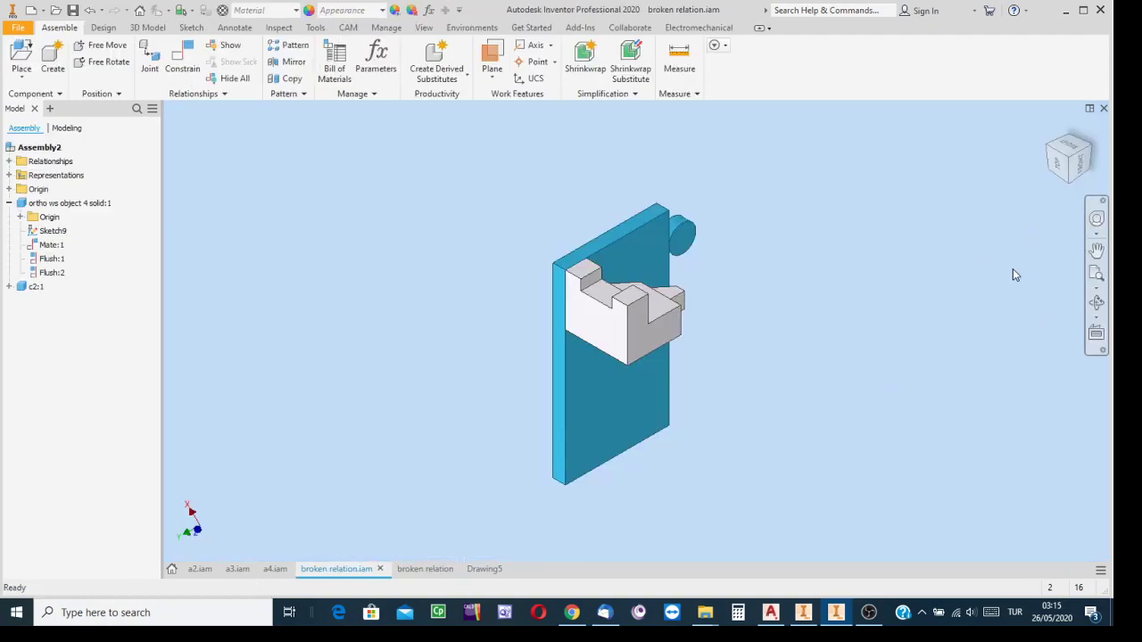
pyautogui.click(620, 332)
pyautogui.rightClick(617, 328)
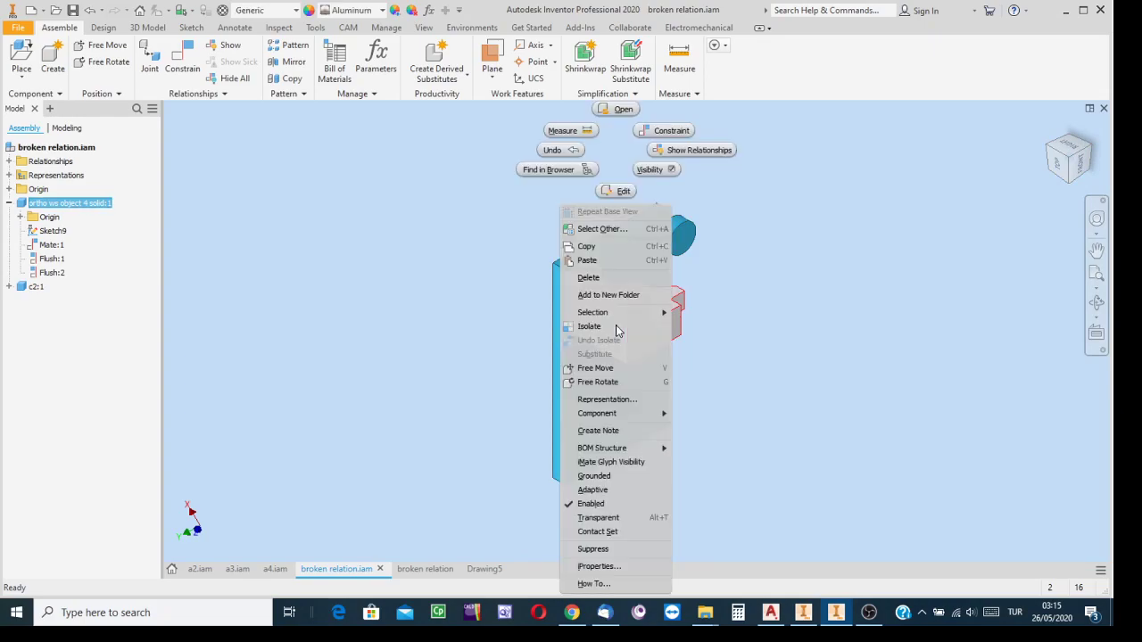
pyautogui.click(624, 193)
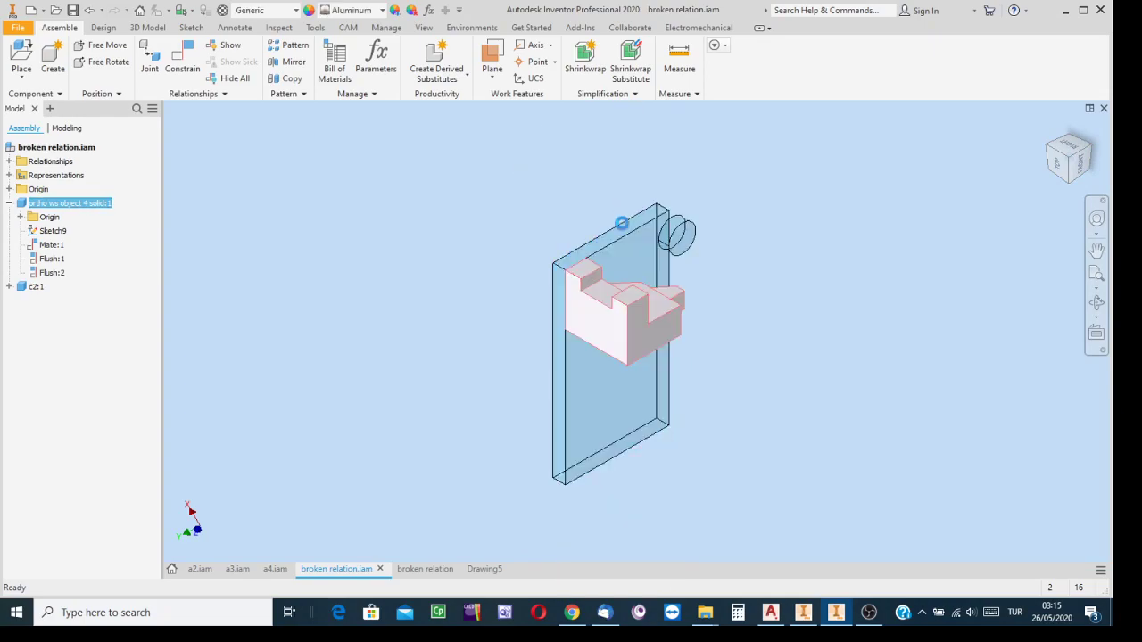
pyautogui.click(613, 343)
pyautogui.rightClick(612, 342)
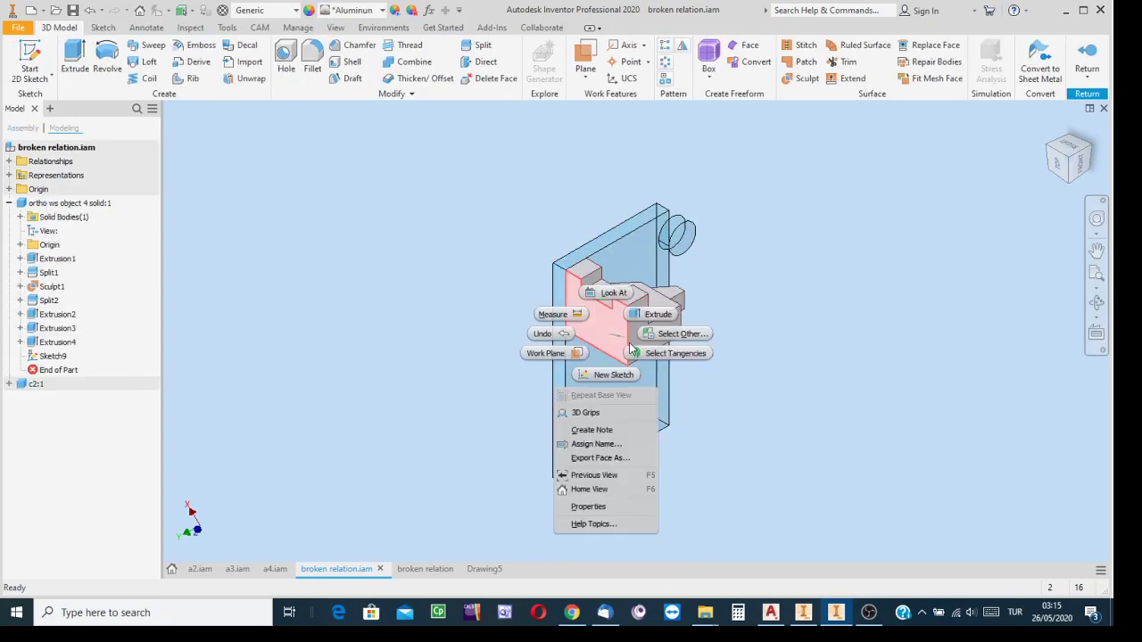
pyautogui.click(614, 374)
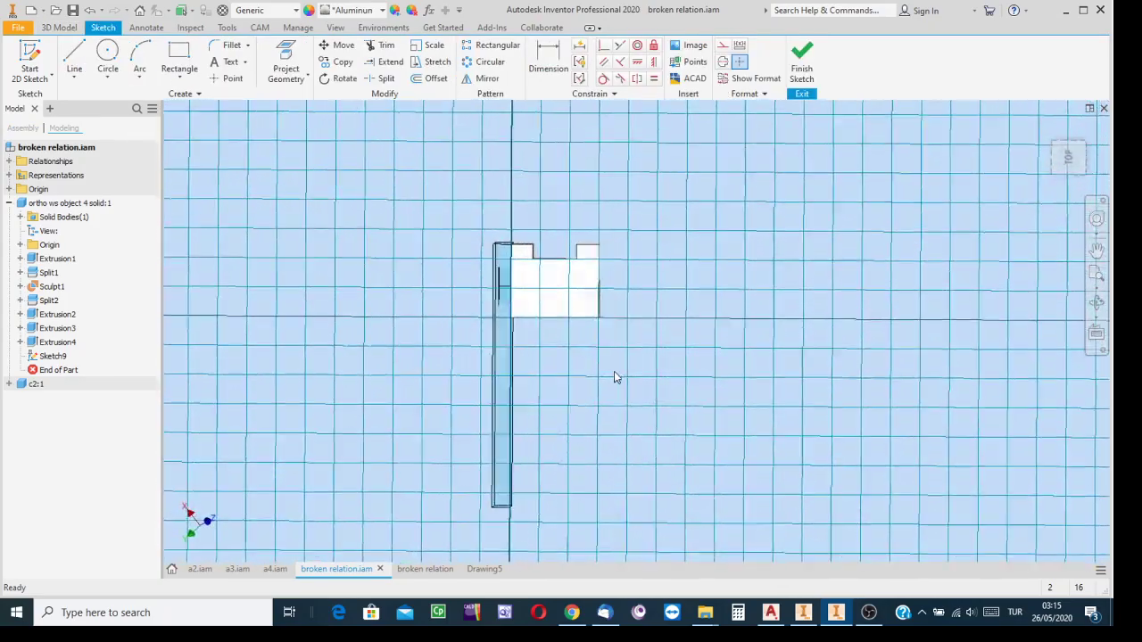
# Look over the options for redefining the current view, finish the empty sketch, and return to the assembly
pyautogui.rightClick(1061, 152)
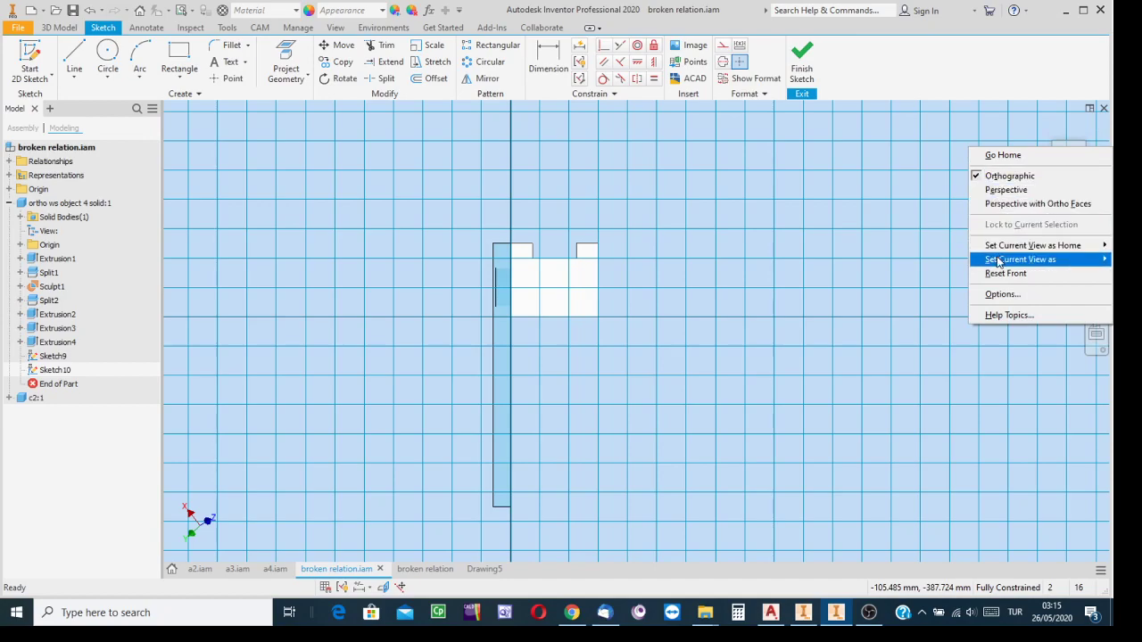
pyautogui.moveTo(997, 260)
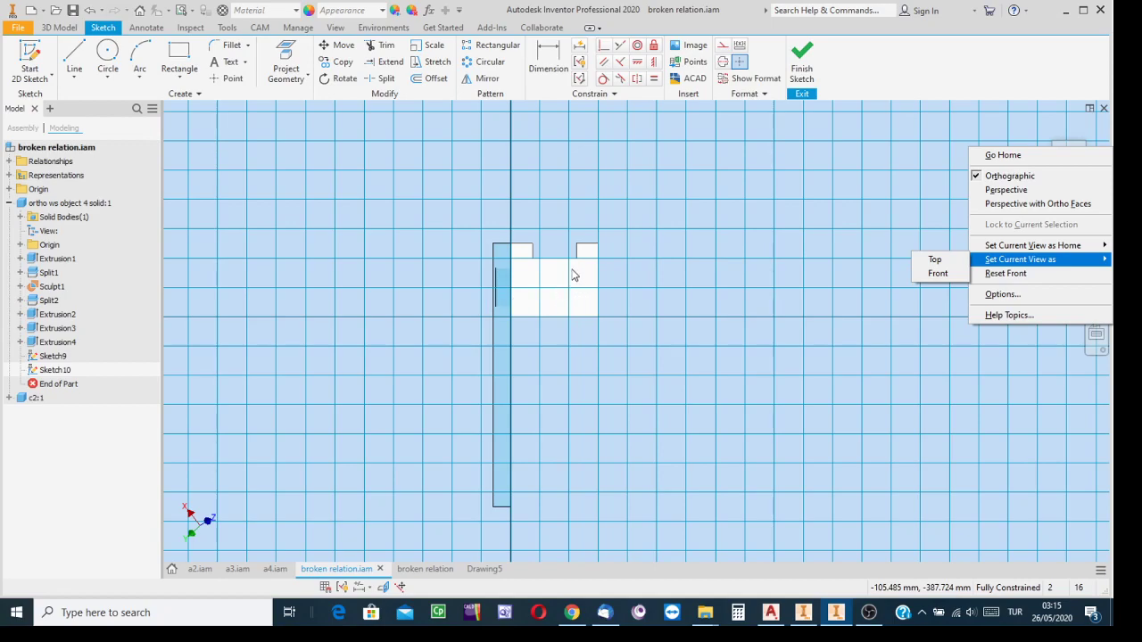
pyautogui.click(1104, 119)
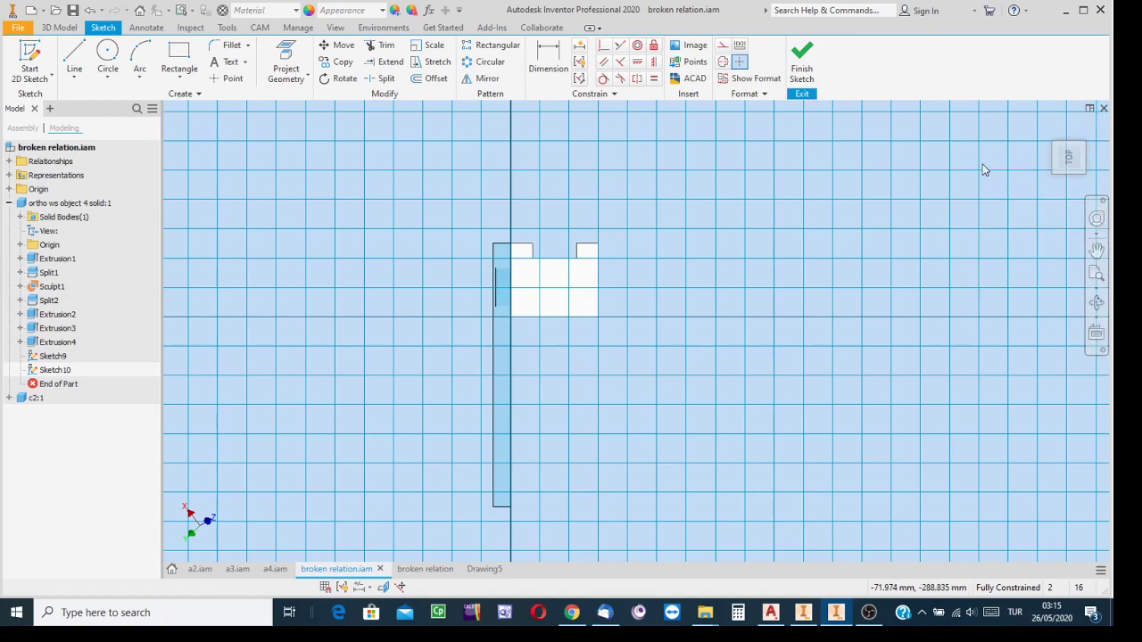
pyautogui.click(802, 64)
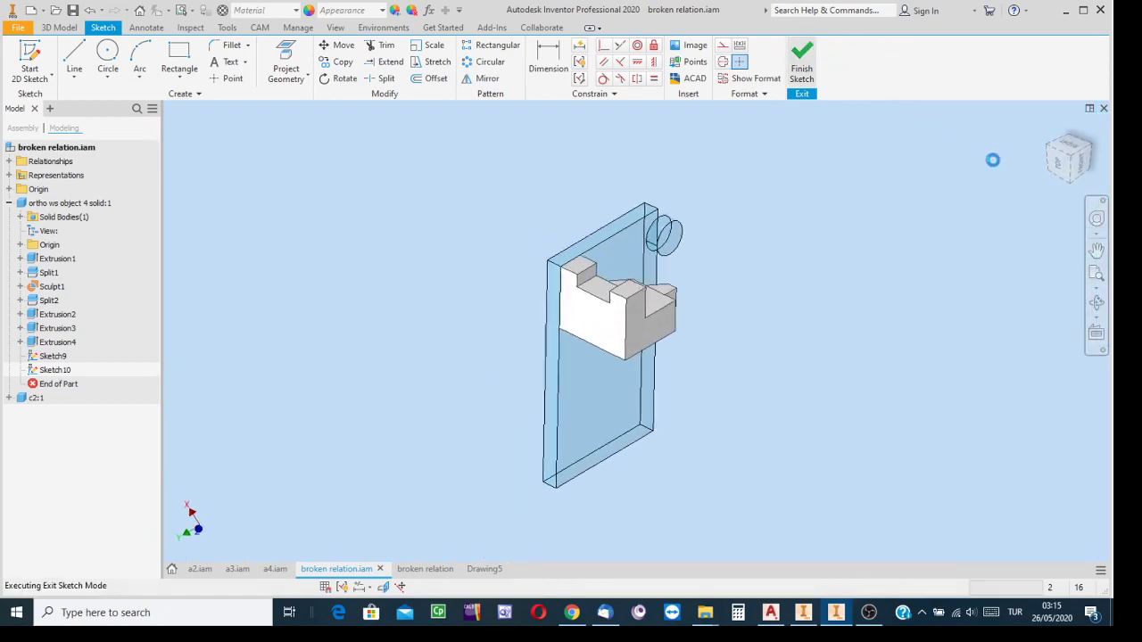
pyautogui.click(1074, 66)
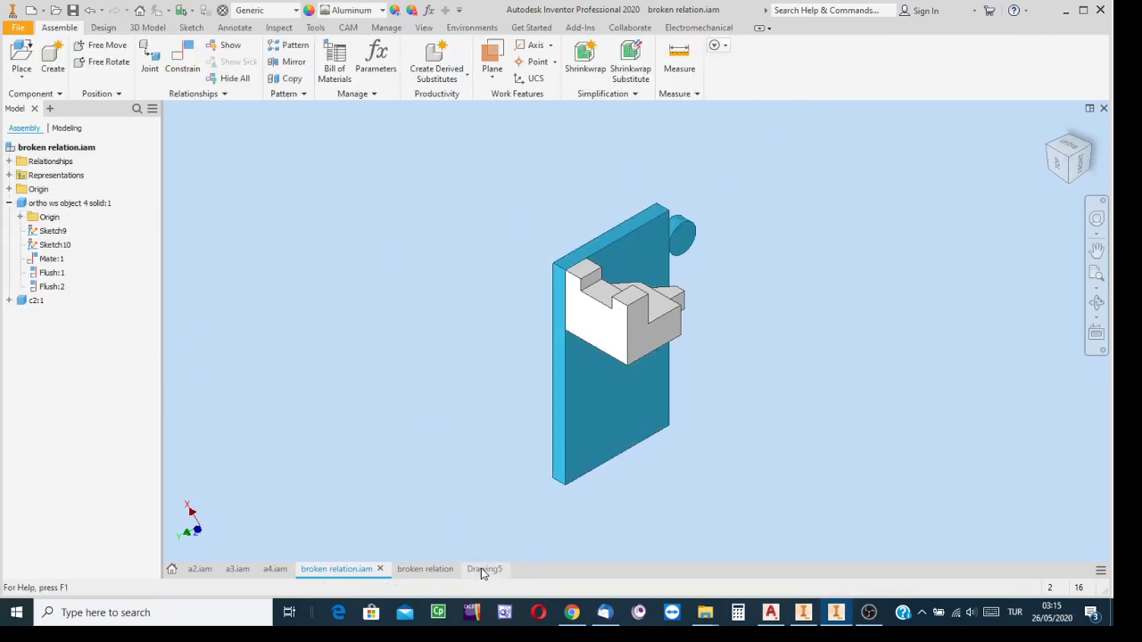
# Switch to OBS, show the Video Capture Device source, and hide the Display Capture 2 source
pyautogui.moveTo(411, 573)
pyautogui.moveTo(604, 628)
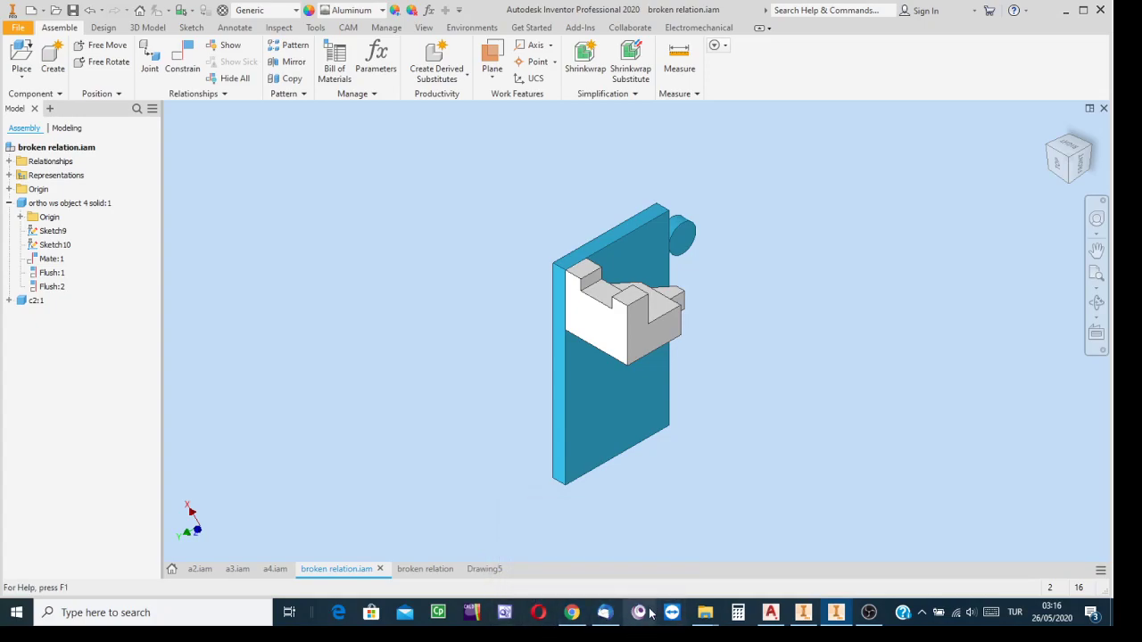
pyautogui.click(865, 614)
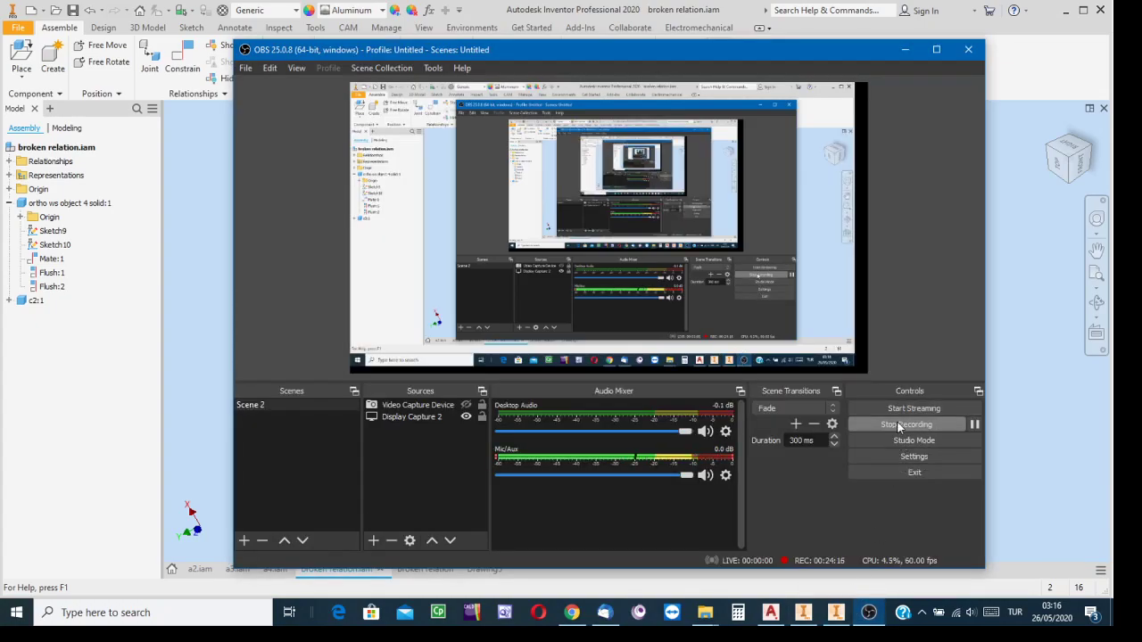
pyautogui.click(465, 404)
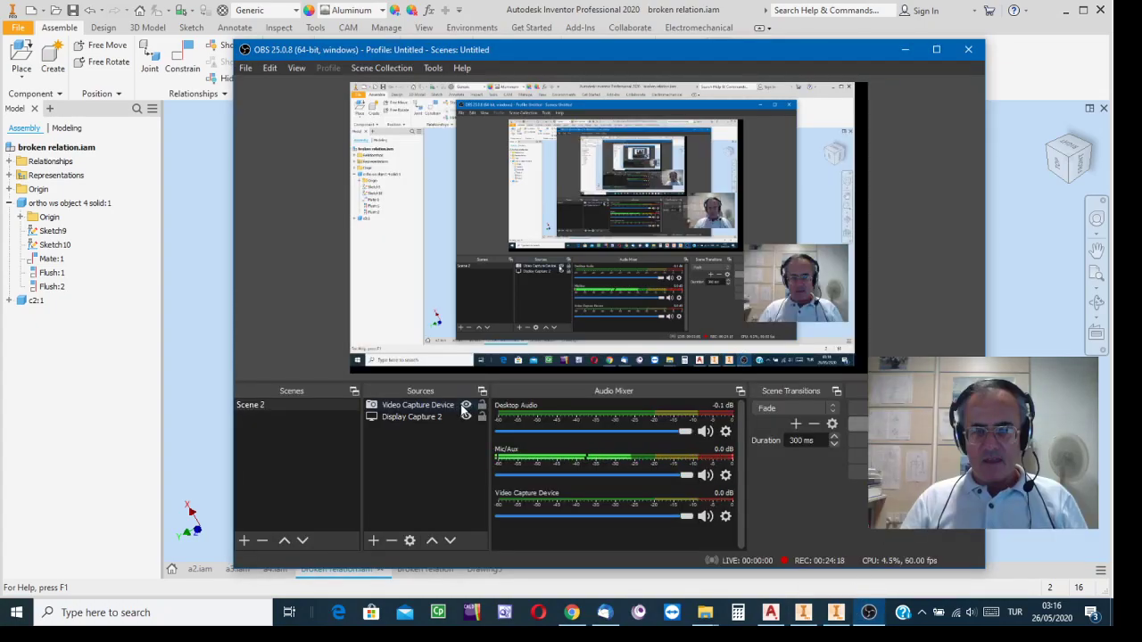
pyautogui.click(465, 417)
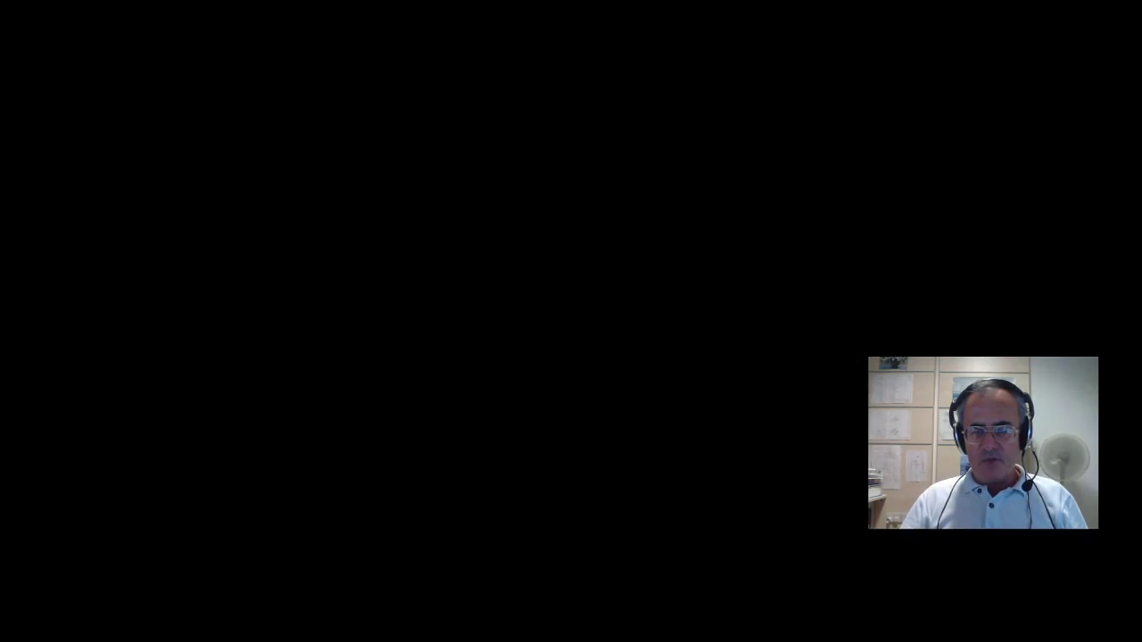